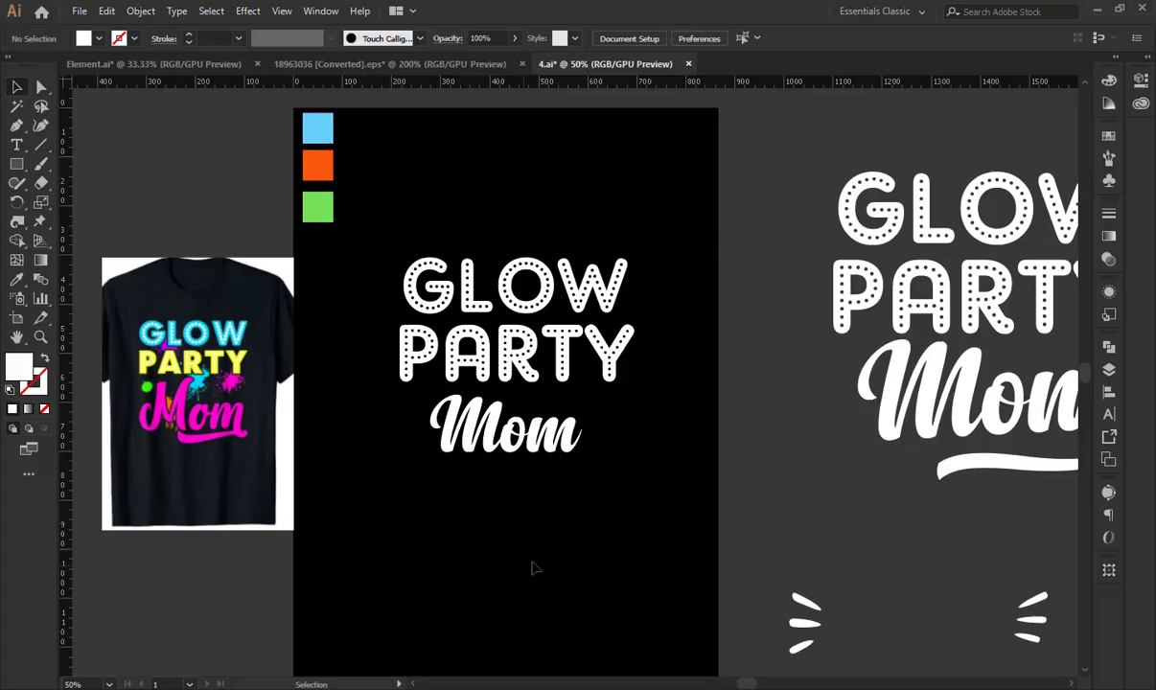
Check which fonts are used for the GLOW and Mom text objects.
drag(463, 535, 501, 552)
drag(447, 243, 652, 487)
click(604, 333)
click(1107, 417)
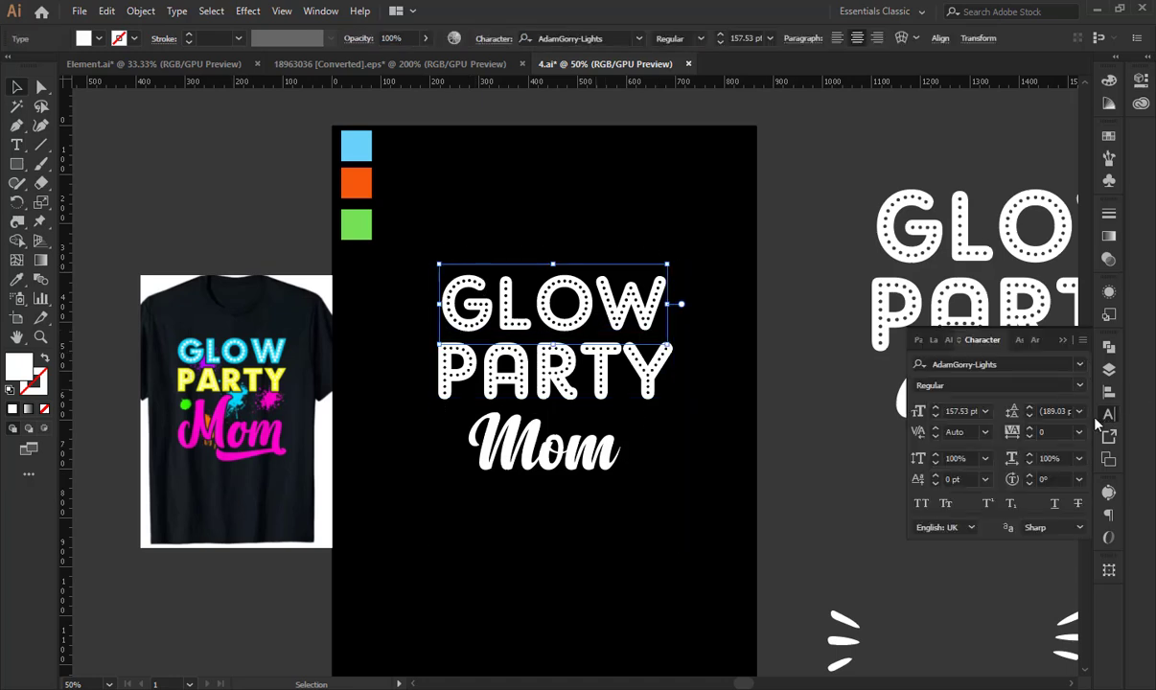
click(951, 365)
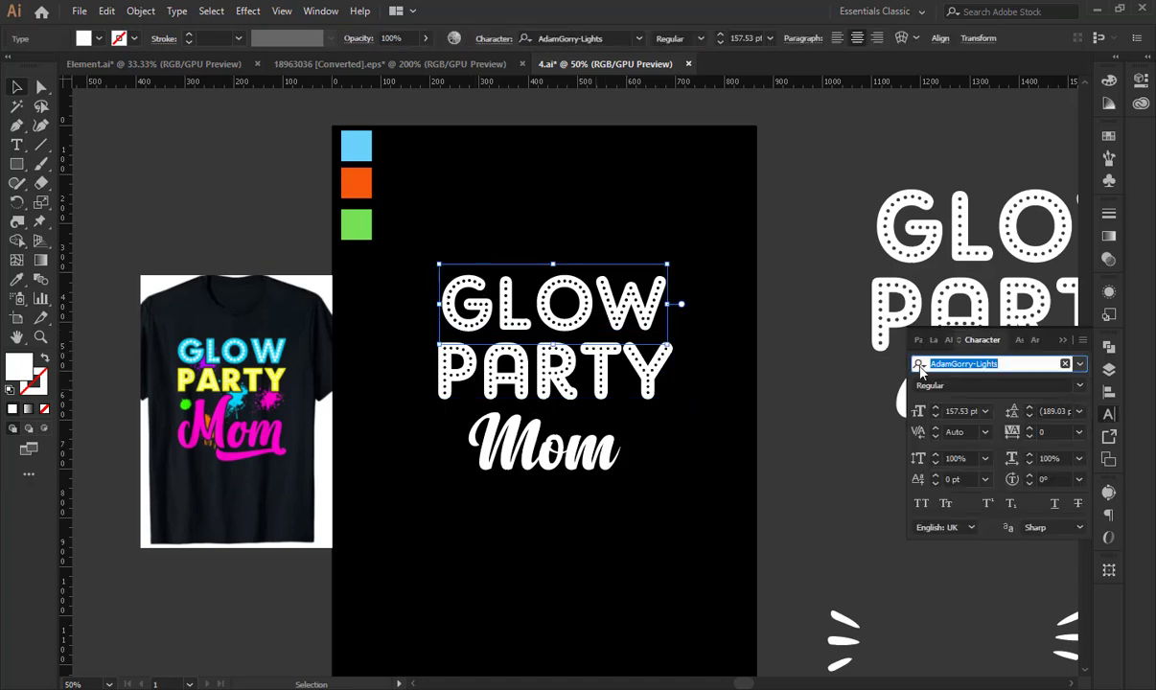
click(618, 475)
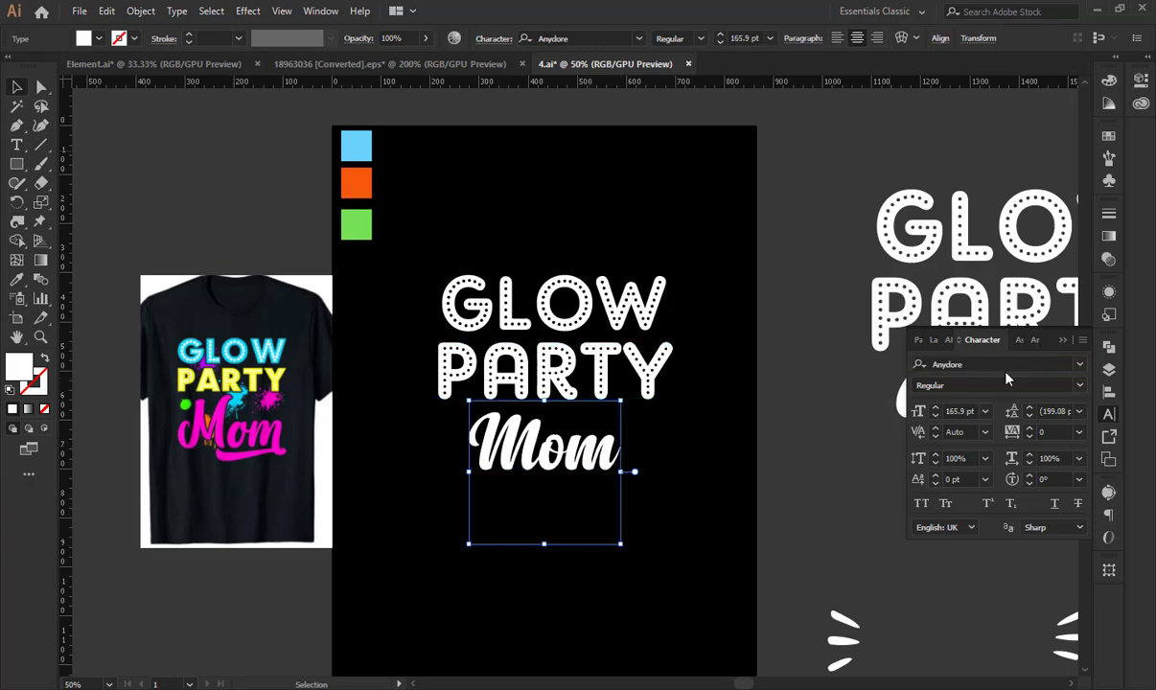
click(949, 365)
click(702, 490)
Enlarge the Mom text proportionally to about 198 pt.
drag(546, 493, 508, 444)
click(546, 407)
drag(580, 421, 597, 422)
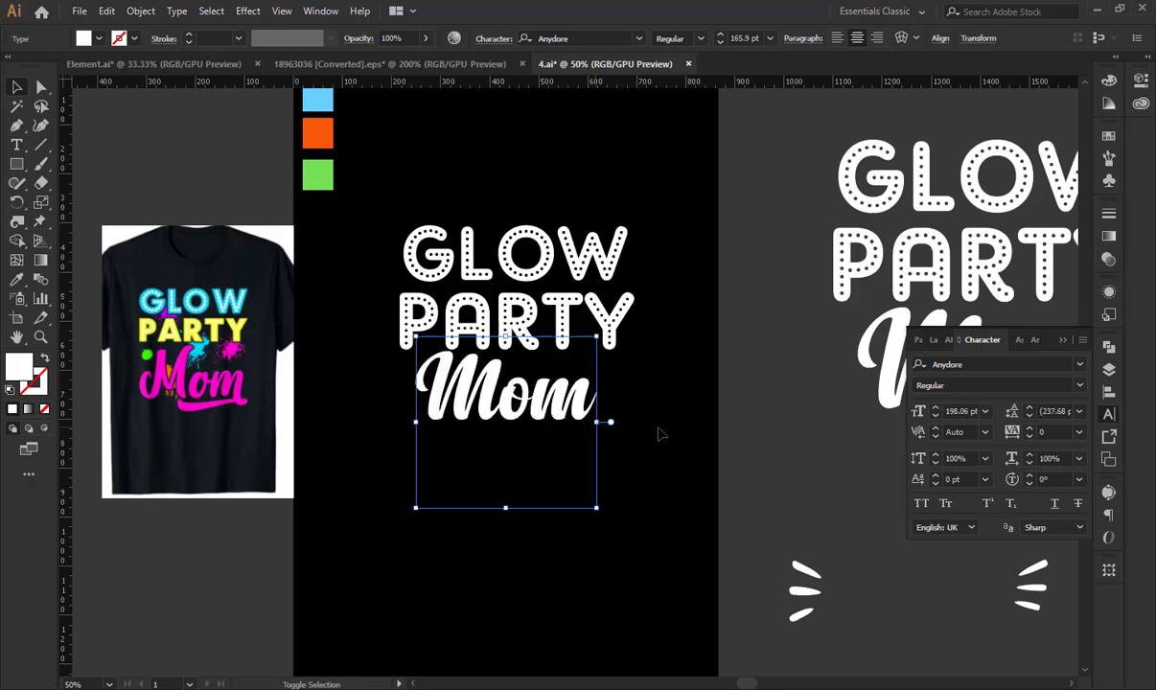
Replace the final m of Mom with the alternate Anydore glyph that has a long underline swash.
double_click(540, 401)
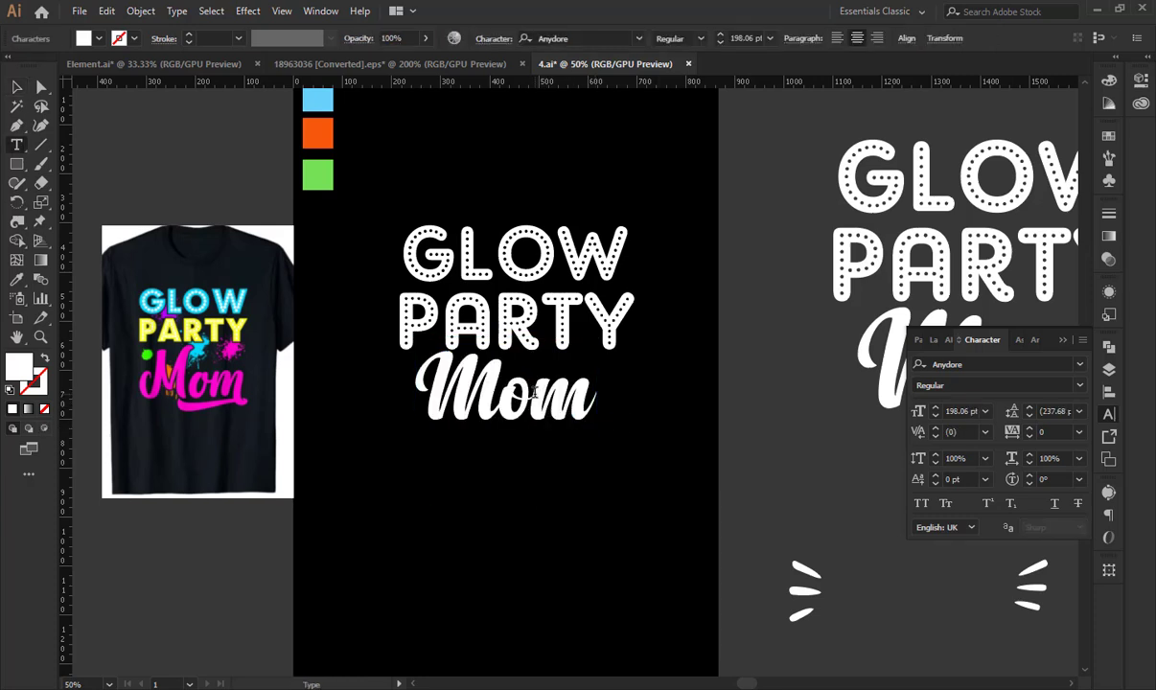
drag(535, 391, 592, 396)
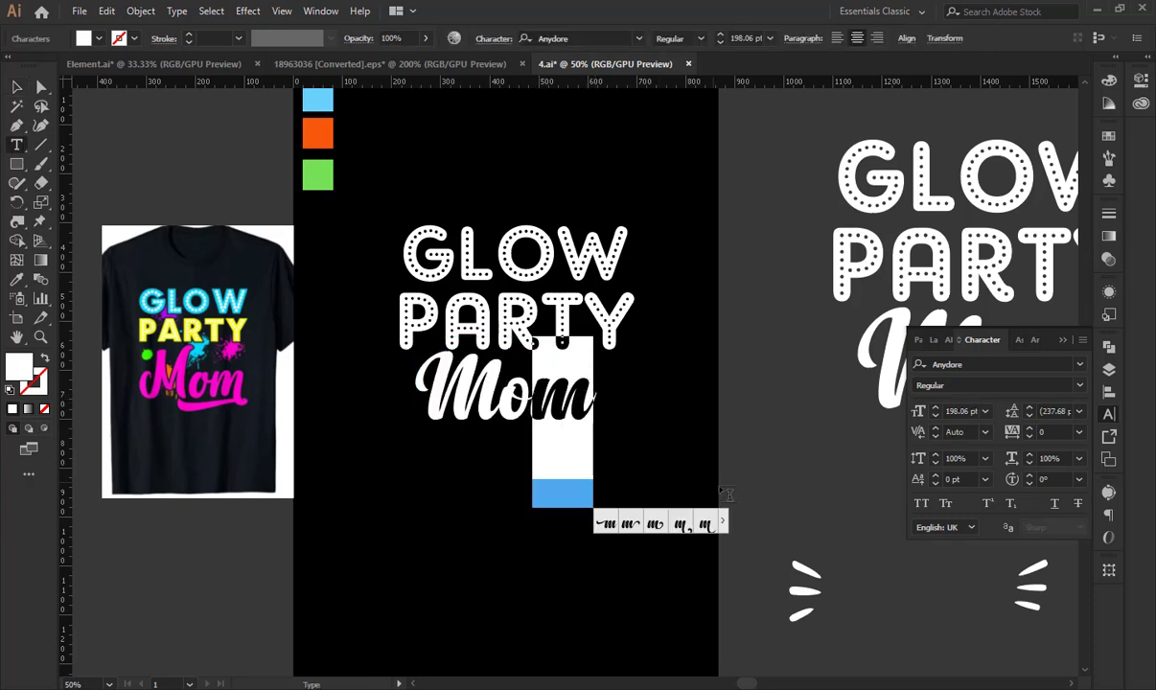
click(721, 523)
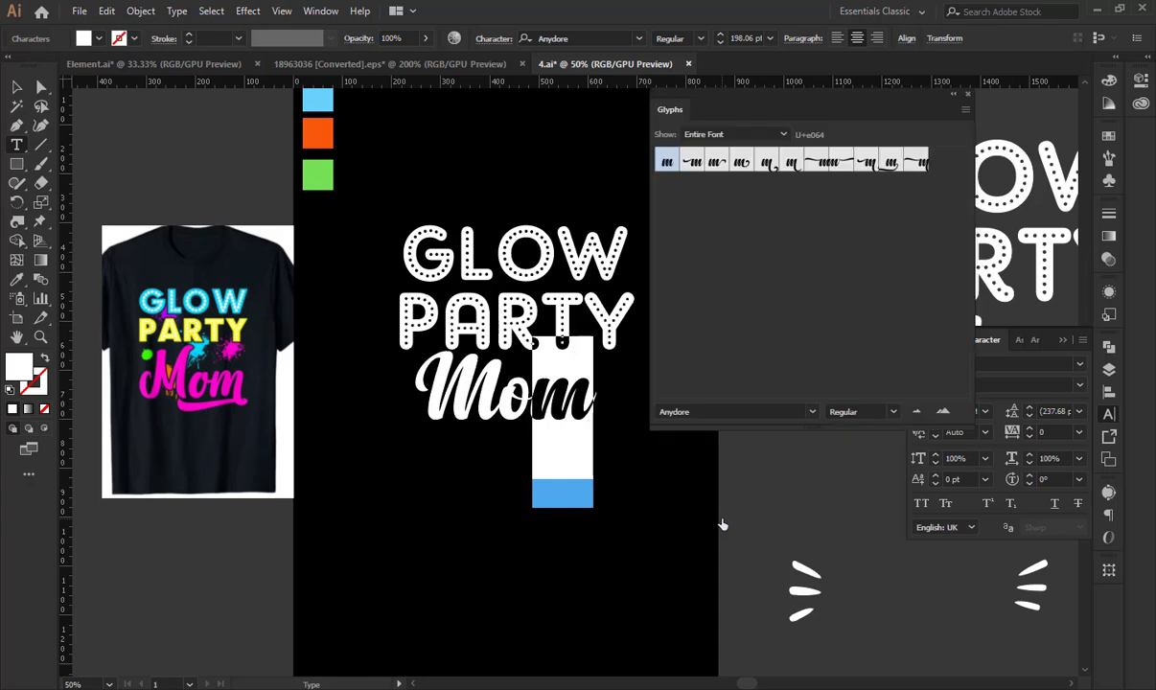
double_click(889, 165)
click(968, 97)
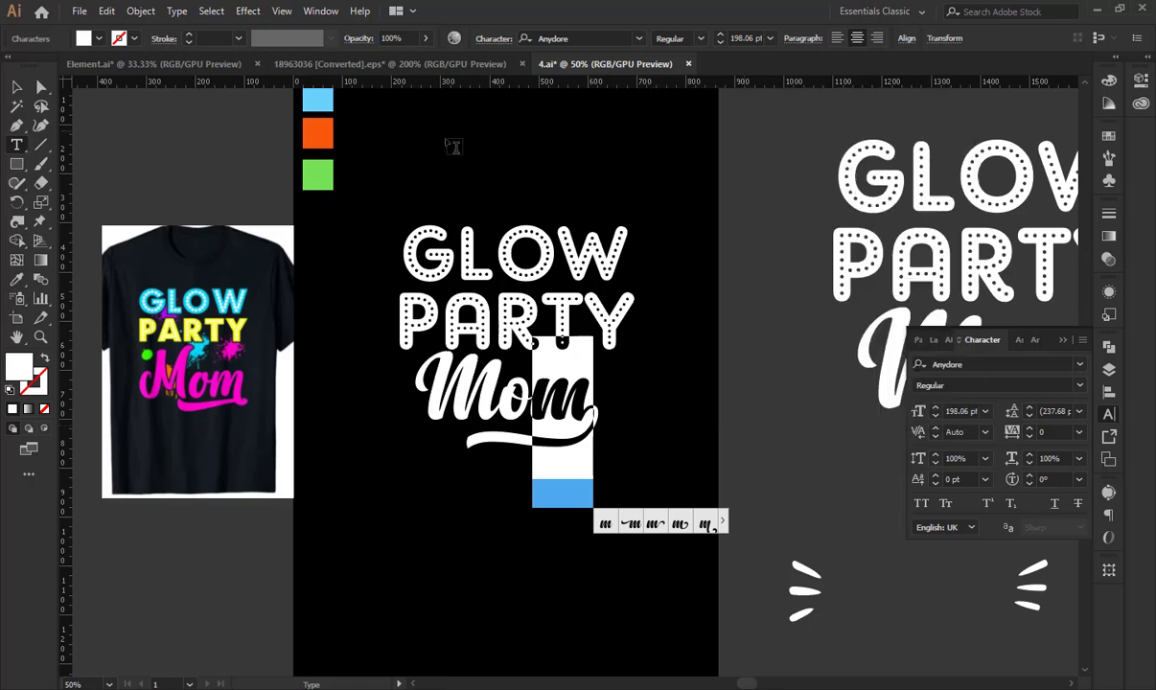
click(15, 90)
click(644, 383)
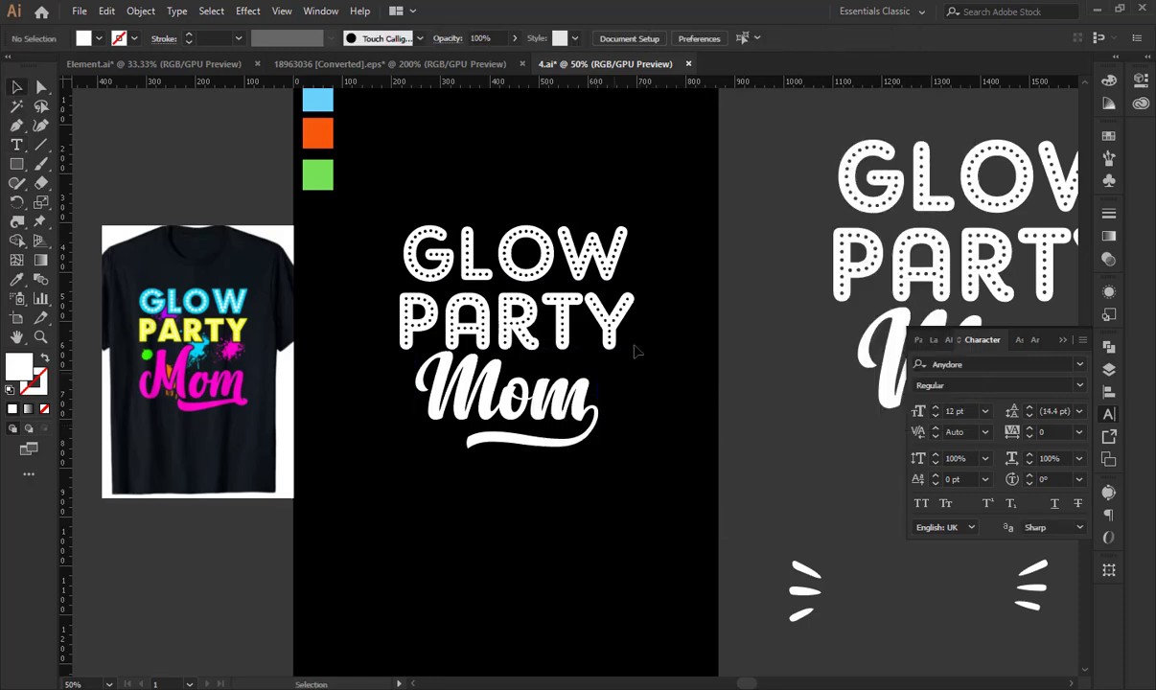
Convert the GLOW, PARTY and Mom text on the artboard to outlines.
drag(707, 349, 442, 338)
drag(368, 370, 565, 386)
drag(421, 193, 508, 402)
right_click(424, 313)
click(486, 423)
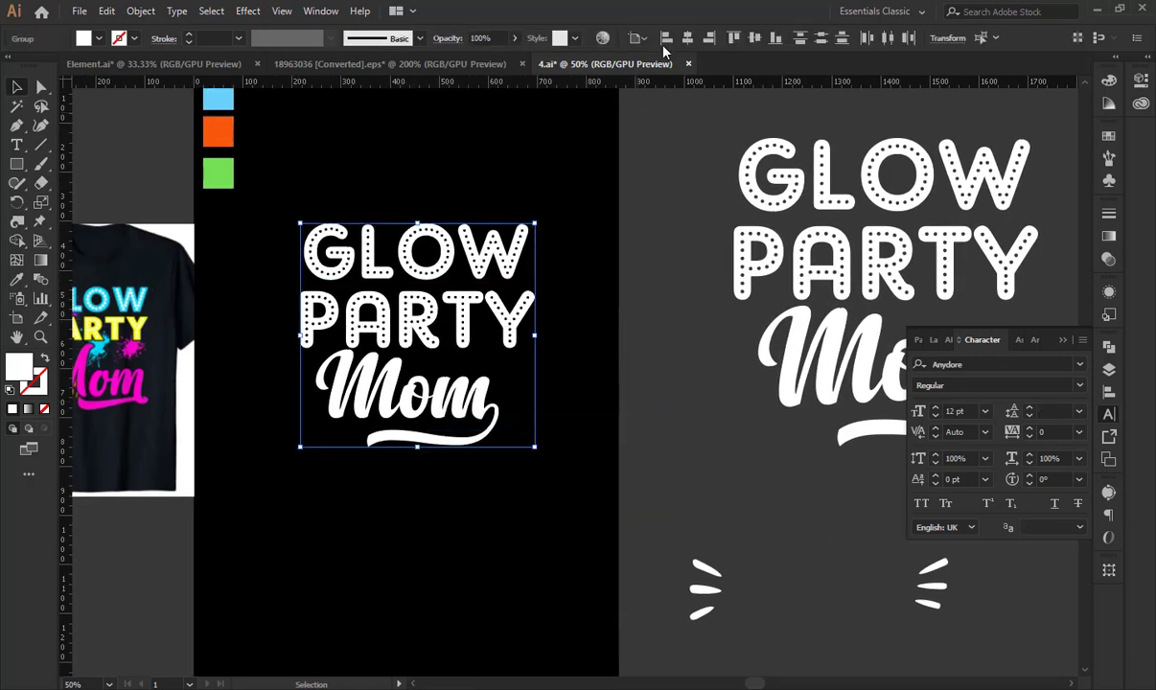
Align the horizontal centers of the three outlined words, and enlarge Mom slightly.
click(687, 39)
click(566, 250)
drag(487, 365, 569, 319)
click(539, 379)
drag(561, 370, 587, 372)
Realign the three words by horizontal center, using PARTY as the key object.
drag(628, 175, 456, 469)
click(477, 316)
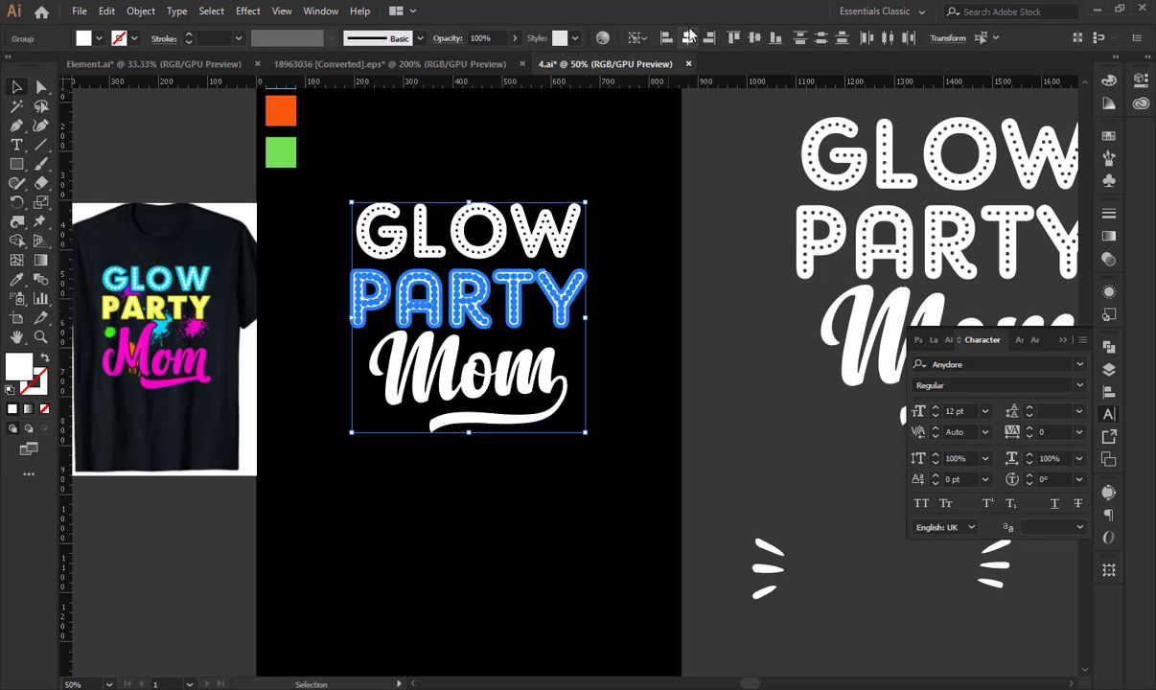
click(625, 213)
key(space)
drag(394, 232, 463, 270)
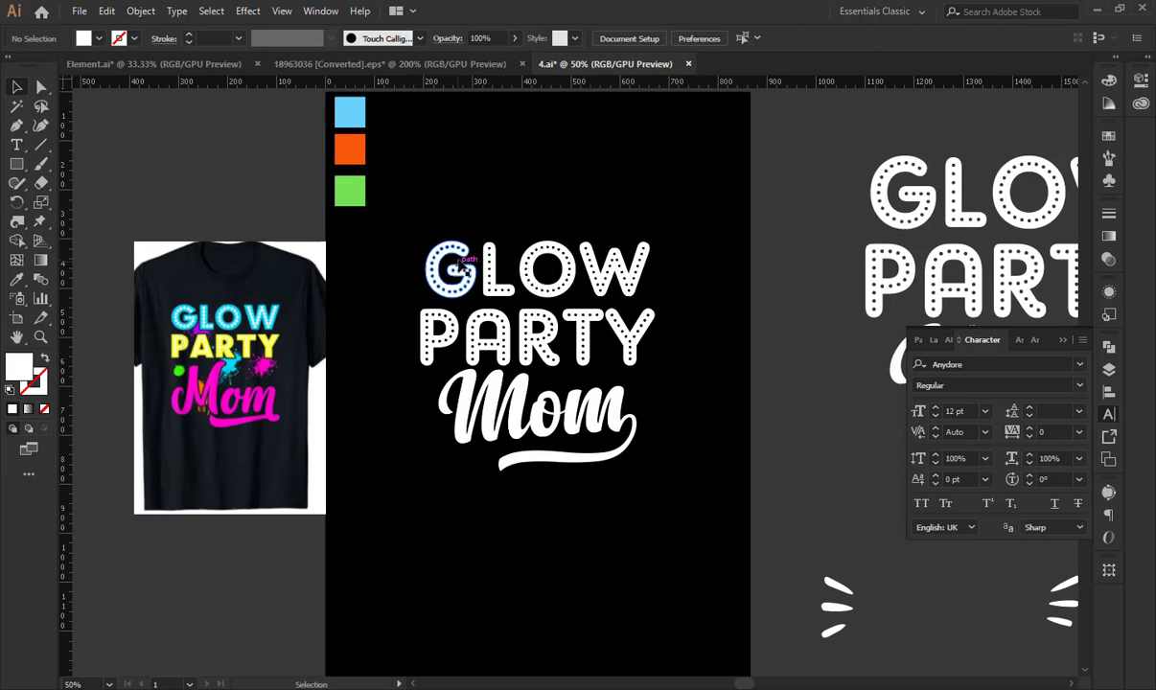
Try the light blue and orange swatch colors on the GLOW lettering.
click(449, 255)
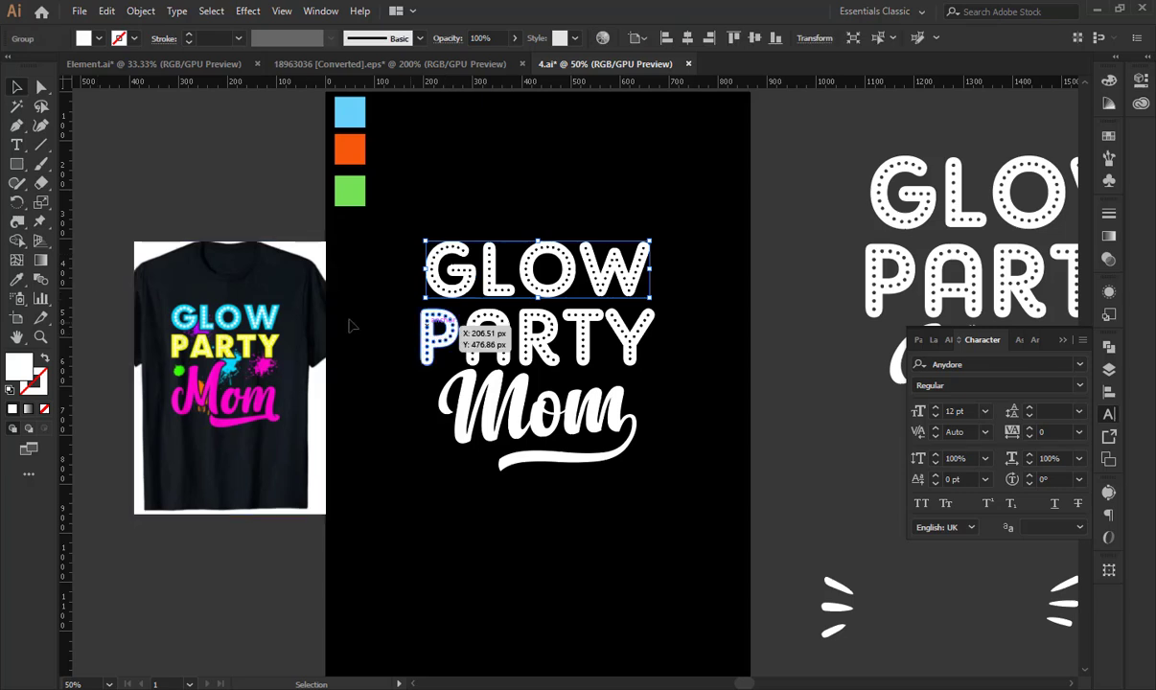
click(16, 279)
click(350, 112)
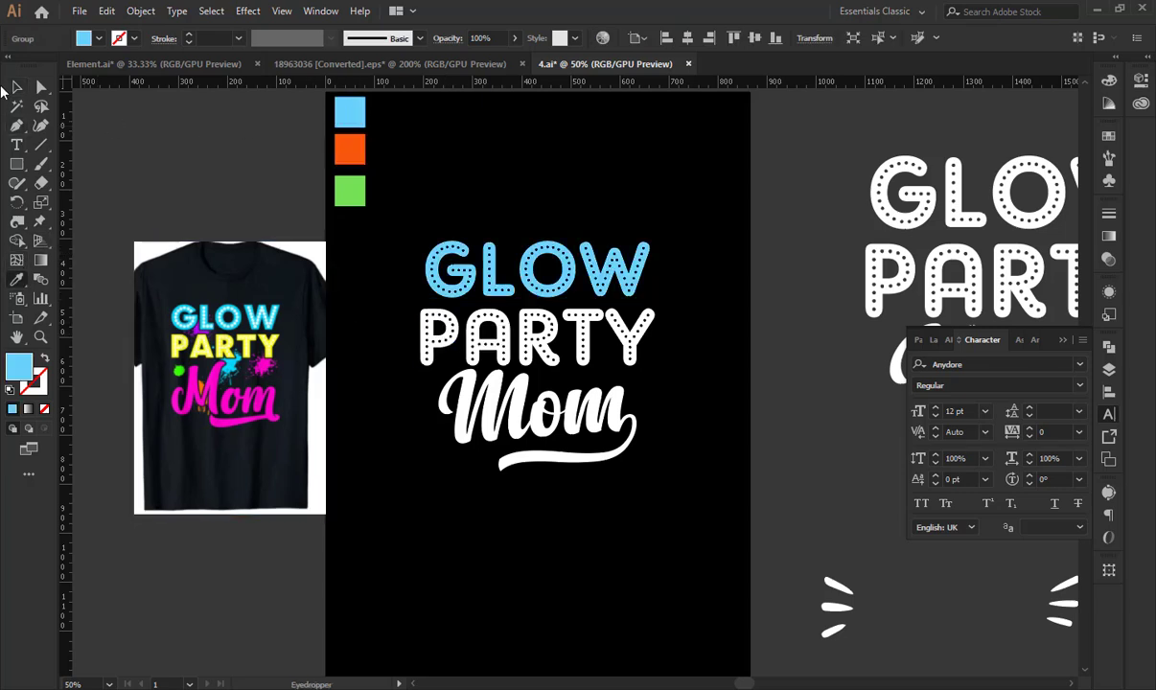
click(349, 147)
click(18, 88)
click(506, 316)
Recolor the GLOW lettering with the green sampled from the swatch square.
click(499, 276)
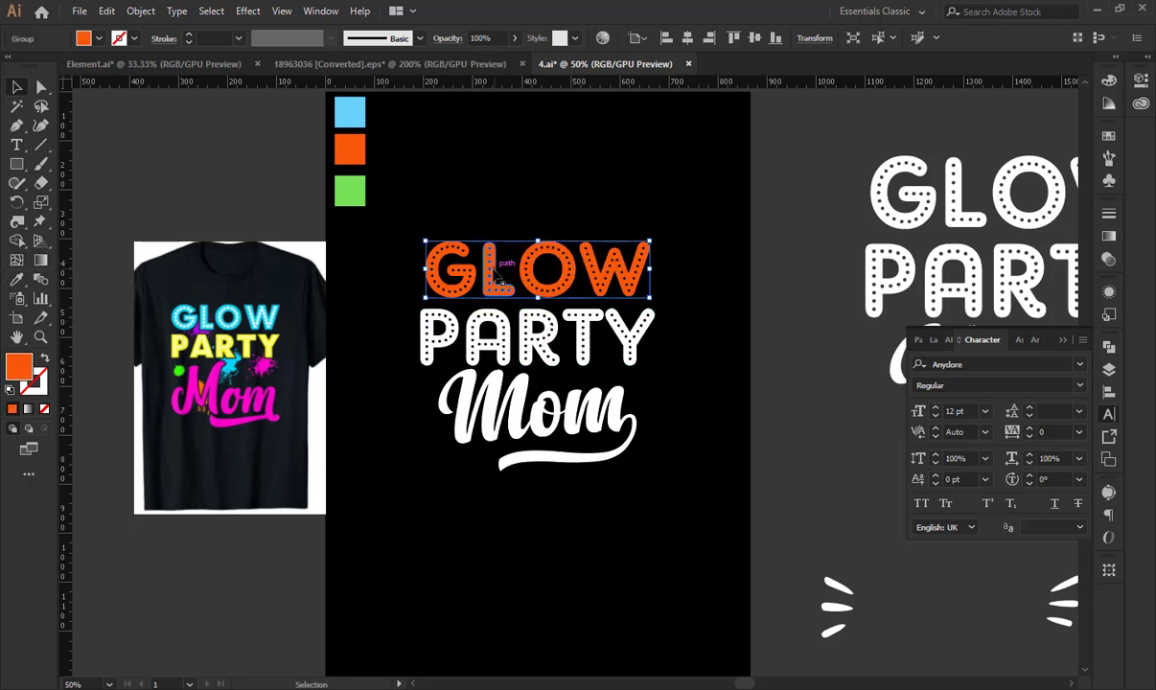
click(17, 279)
click(345, 189)
click(18, 87)
Recolor the PARTY lettering with the light blue sampled from the swatch square.
click(484, 326)
click(17, 279)
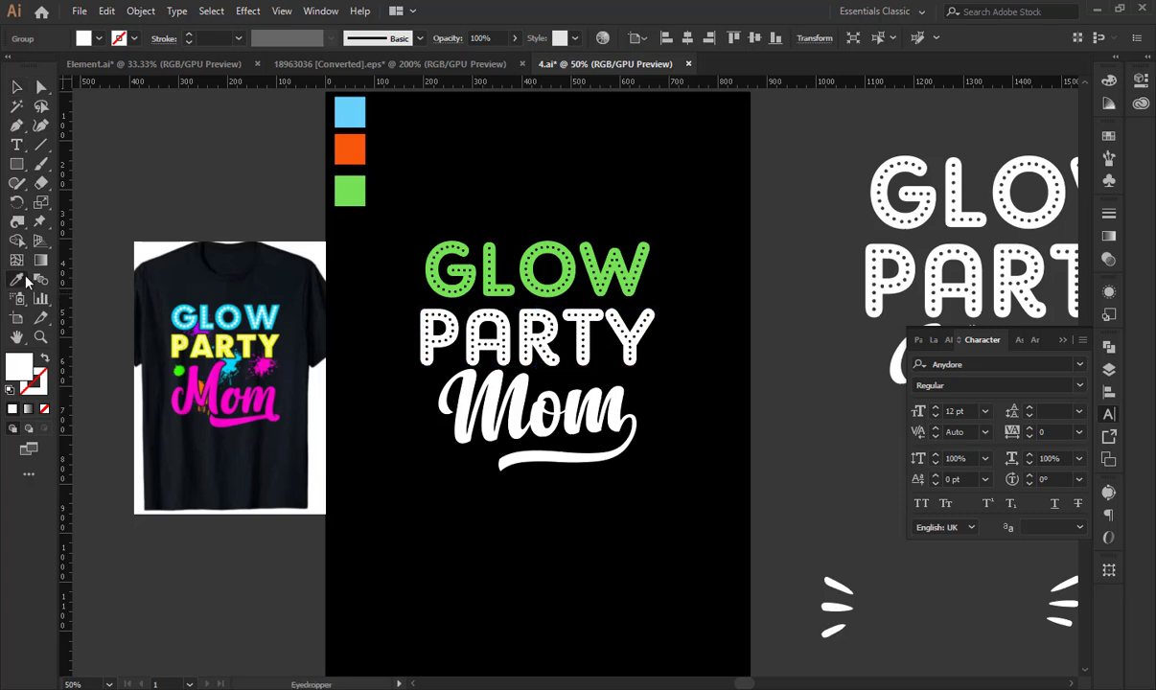
click(360, 108)
click(17, 87)
click(511, 206)
Recolor the Mom lettering with the orange sampled from the swatch square.
click(485, 395)
click(16, 279)
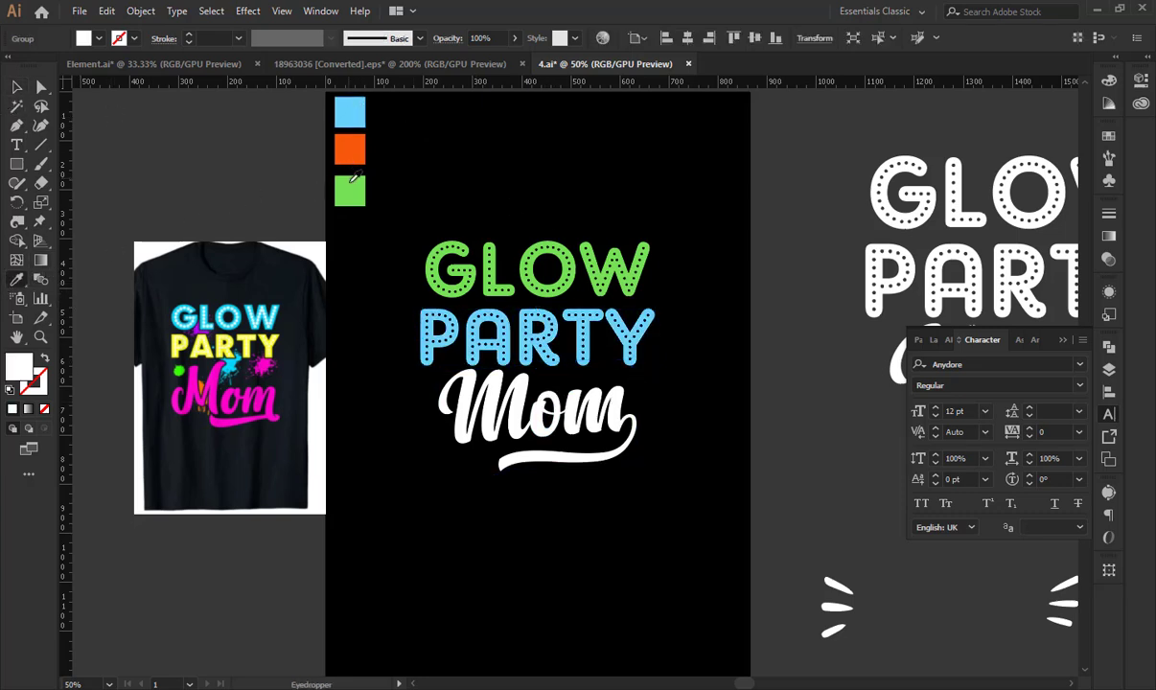
click(347, 190)
click(355, 151)
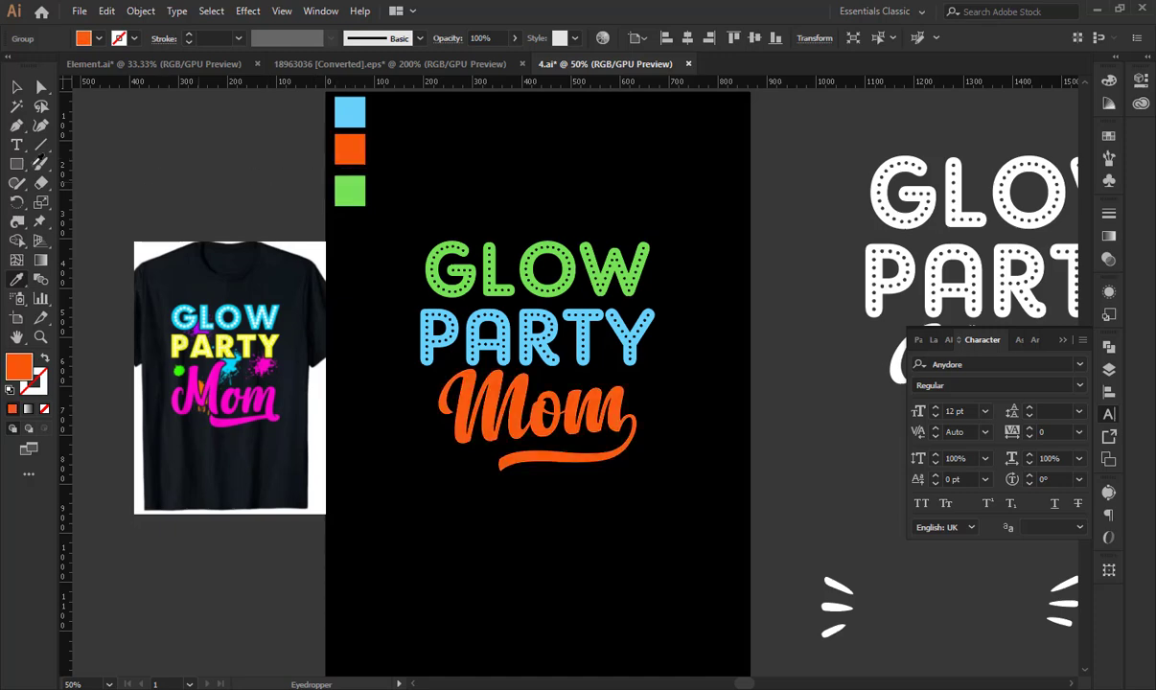
click(15, 88)
click(500, 195)
Draw a rectangle over the GLOW and PARTY lettering and fill it with white, FFFFFF.
key(ctrl+plus)
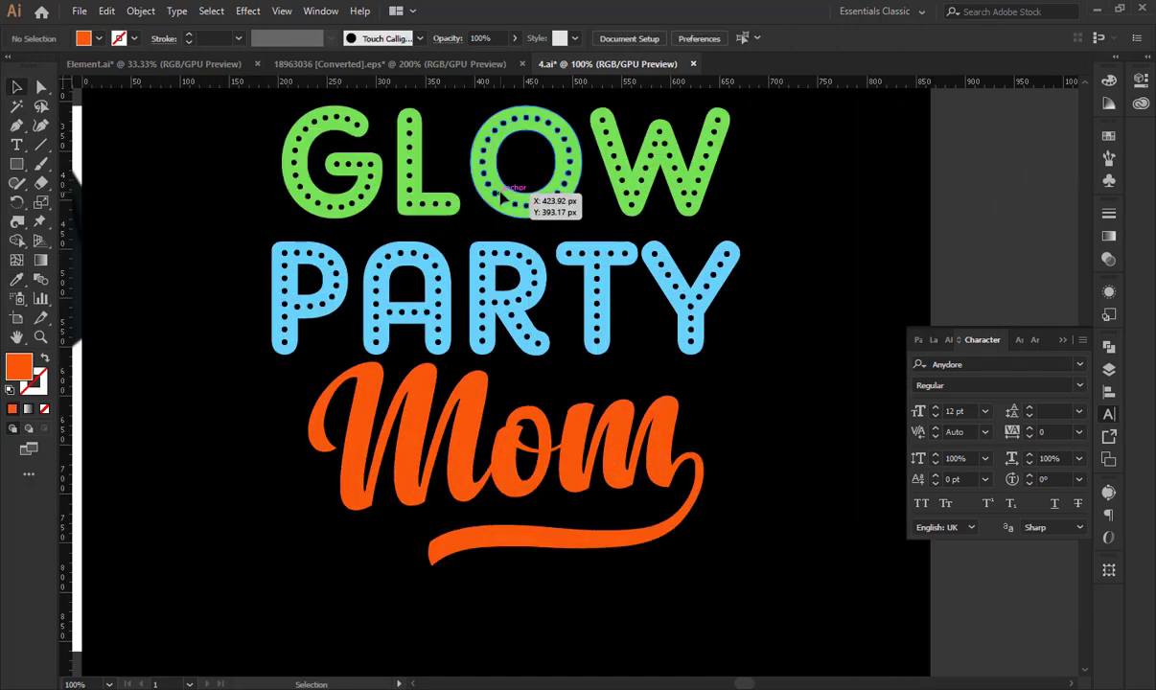
drag(459, 362, 461, 393)
mouse_move(193, 186)
mouse_down()
mouse_move(697, 425)
mouse_move(764, 436)
mouse_move(749, 462)
mouse_up()
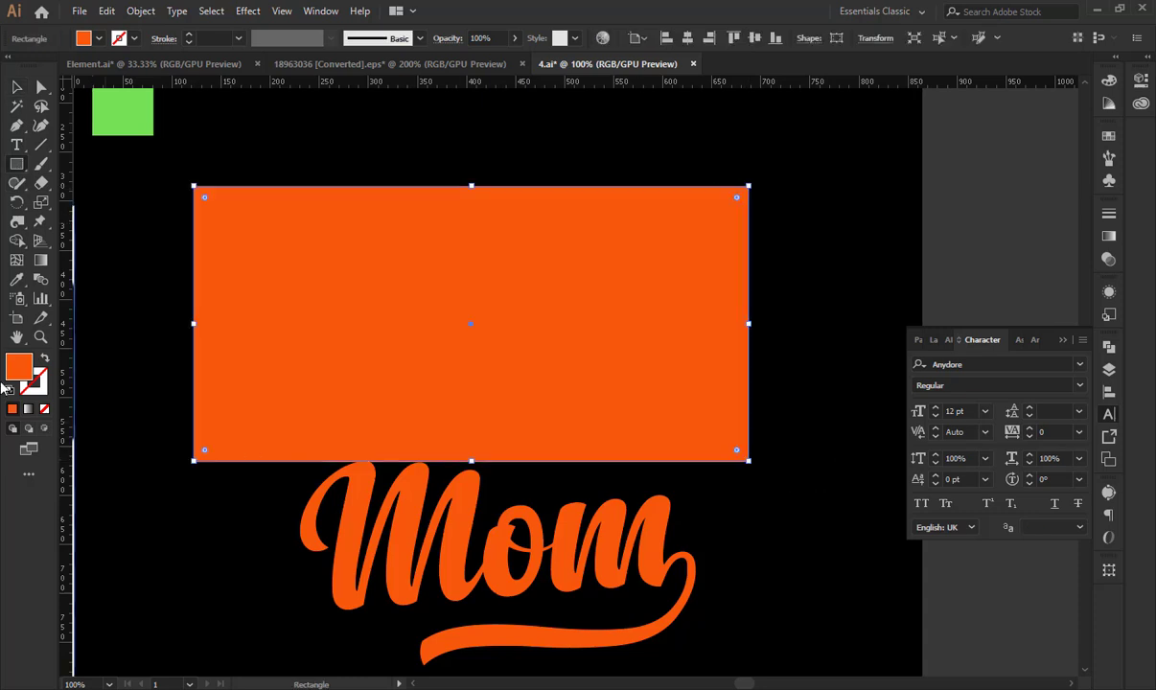
double_click(19, 366)
text(ffffff)
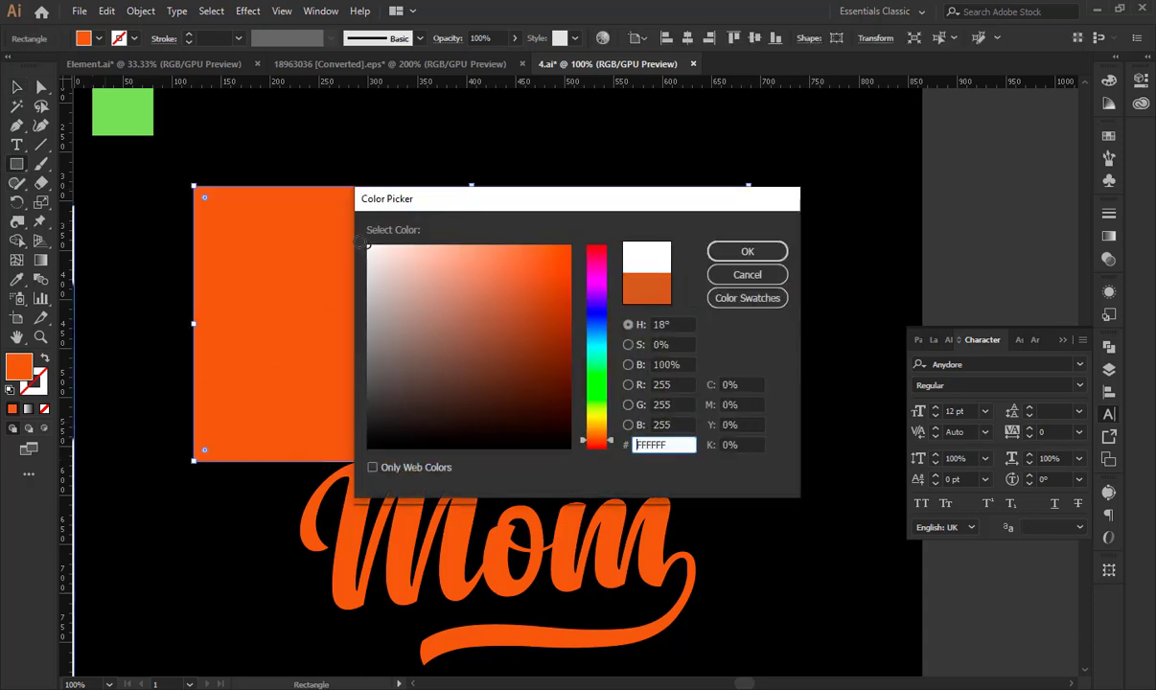
click(748, 252)
Place the white rectangle behind the GLOW and PARTY lettering and shift it slightly sideways.
key(a)
key(ctrl+shift+a)
click(216, 201)
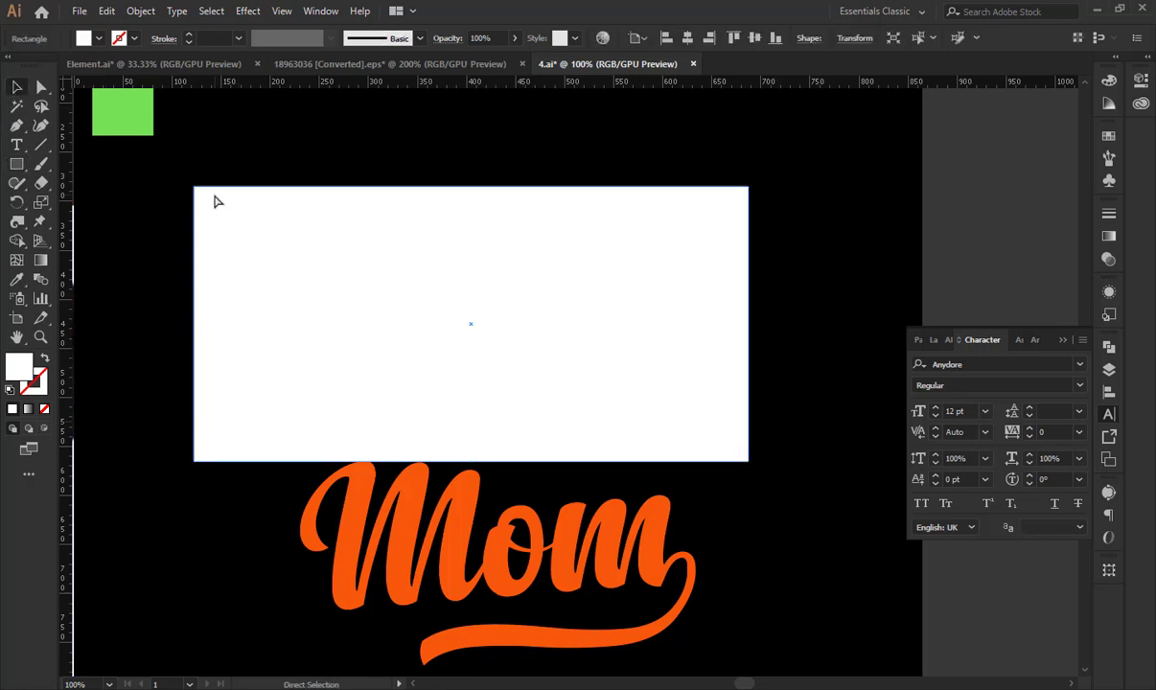
key(Delete)
drag(213, 165, 757, 416)
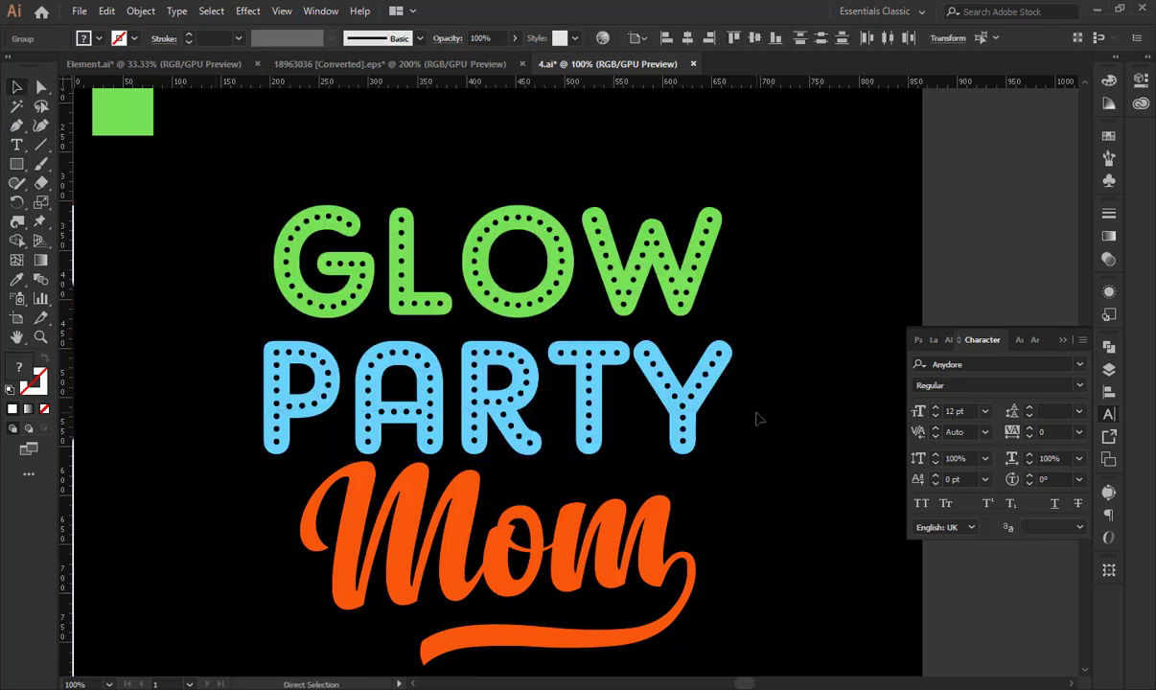
key(ctrl+z)
key(v)
click(796, 336)
drag(724, 320, 731, 317)
Divide the white rectangle and the GLOW PARTY lettering with Pathfinder and ungroup the pieces.
drag(443, 157, 695, 403)
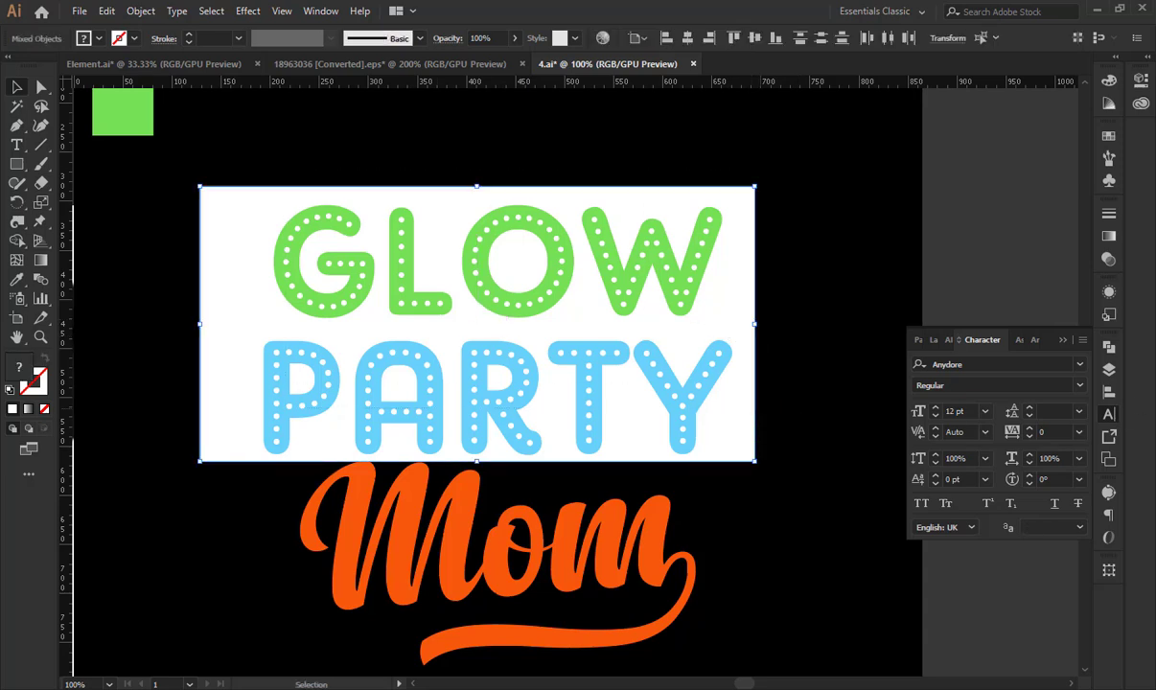
click(1108, 351)
right_click(740, 305)
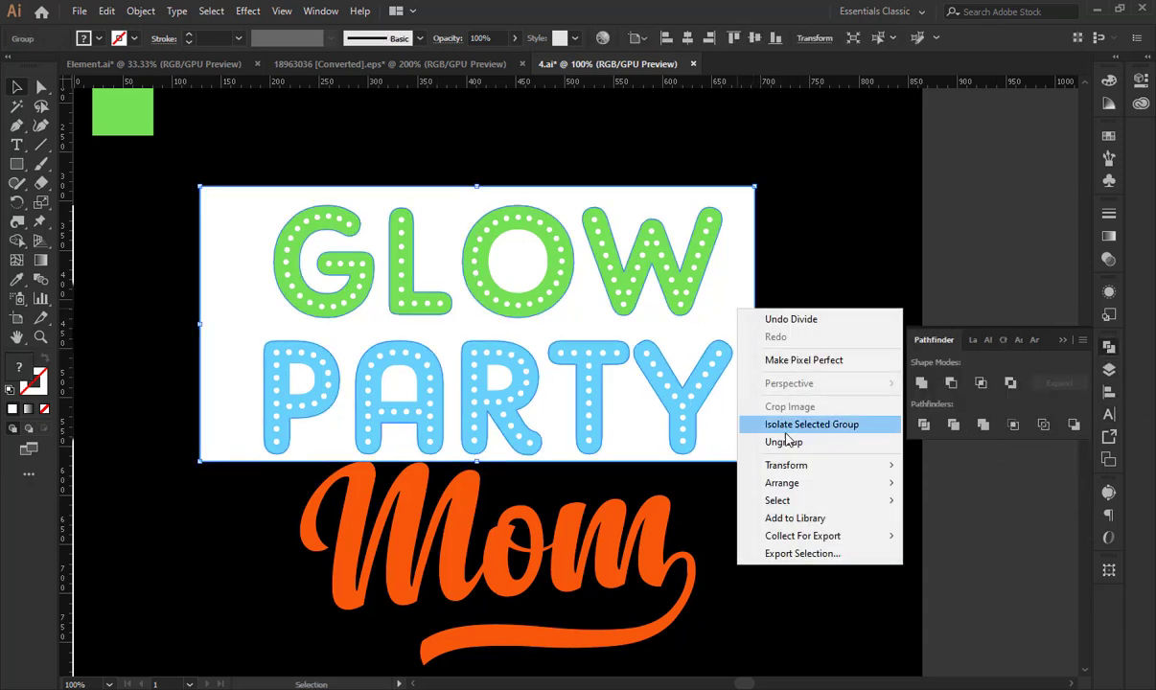
click(767, 441)
click(845, 259)
key(F9)
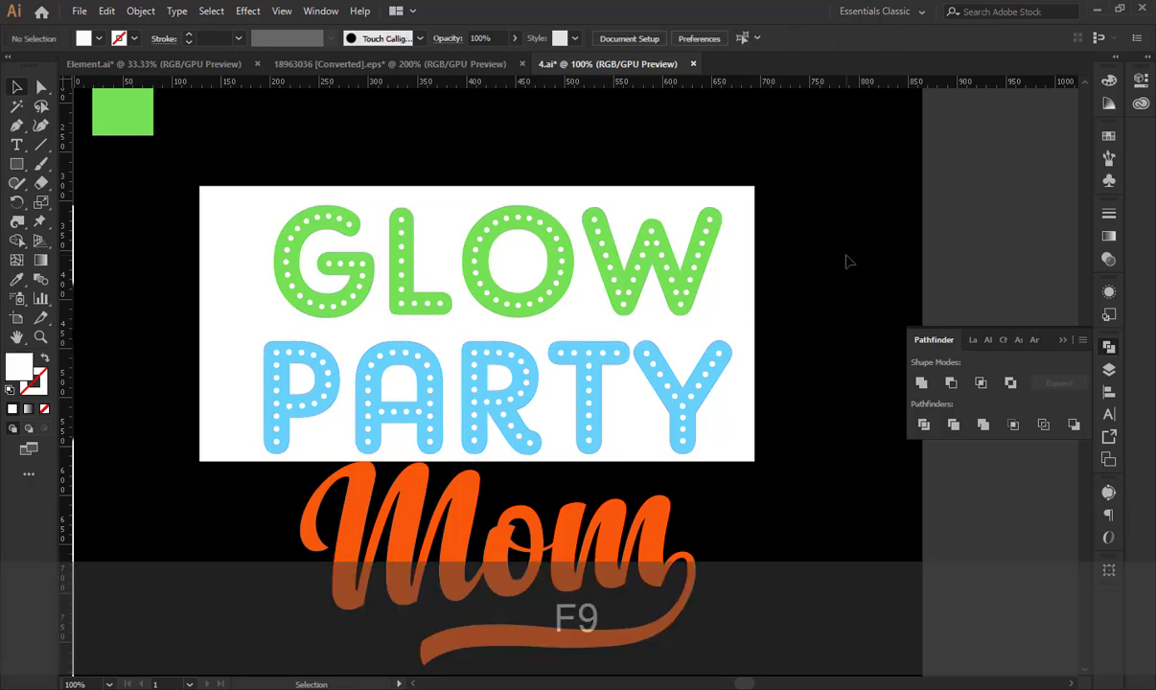
Undo the edits to the divided GLOW PARTY artwork until the white rectangle is removed.
drag(817, 299, 853, 276)
click(778, 285)
click(847, 241)
drag(710, 252, 587, 239)
key(ctrl+z)
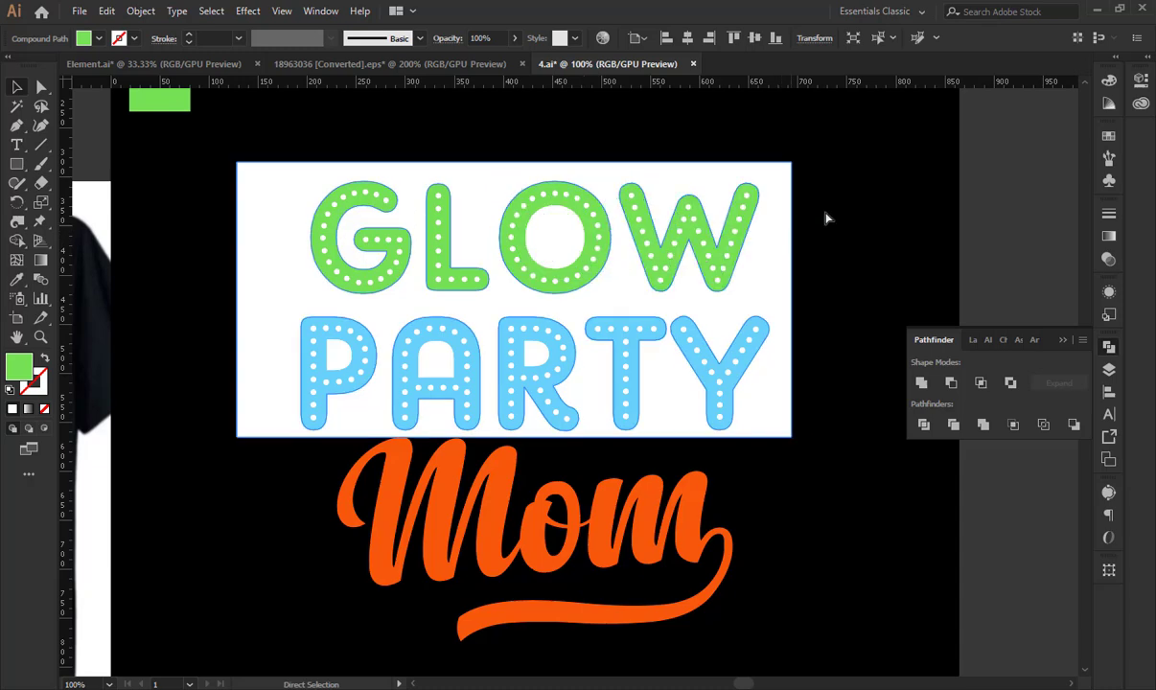
click(817, 210)
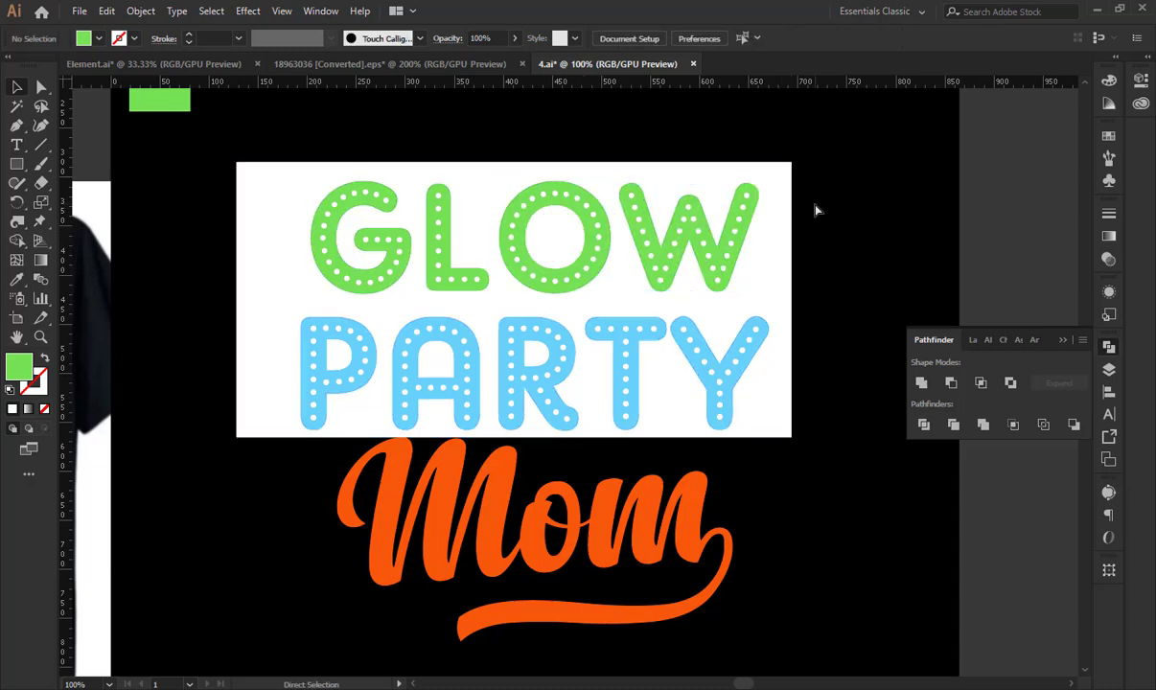
key(ctrl+z)
key(ctrl+z)
key(ctrl+z)
click(808, 253)
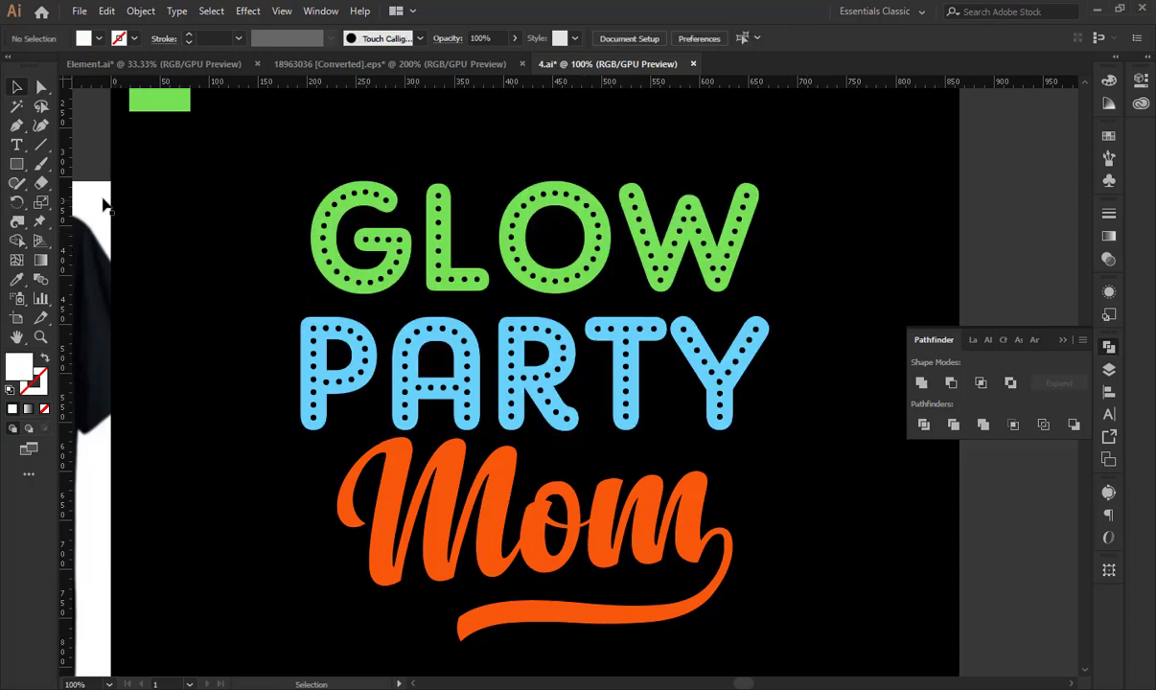
Draw a new white rectangle over GLOW and PARTY, paste it behind the lettering and shift it to back both words.
drag(235, 154, 828, 431)
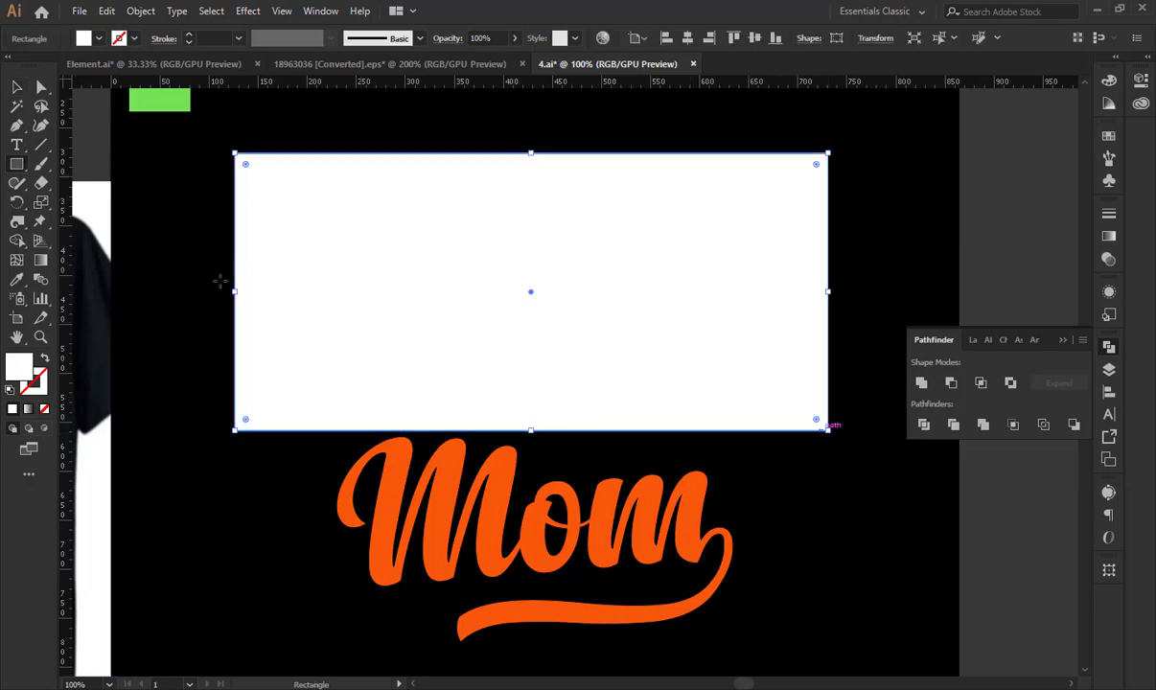
click(22, 88)
key(ctrl+x)
drag(274, 176, 775, 398)
key(ctrl+b)
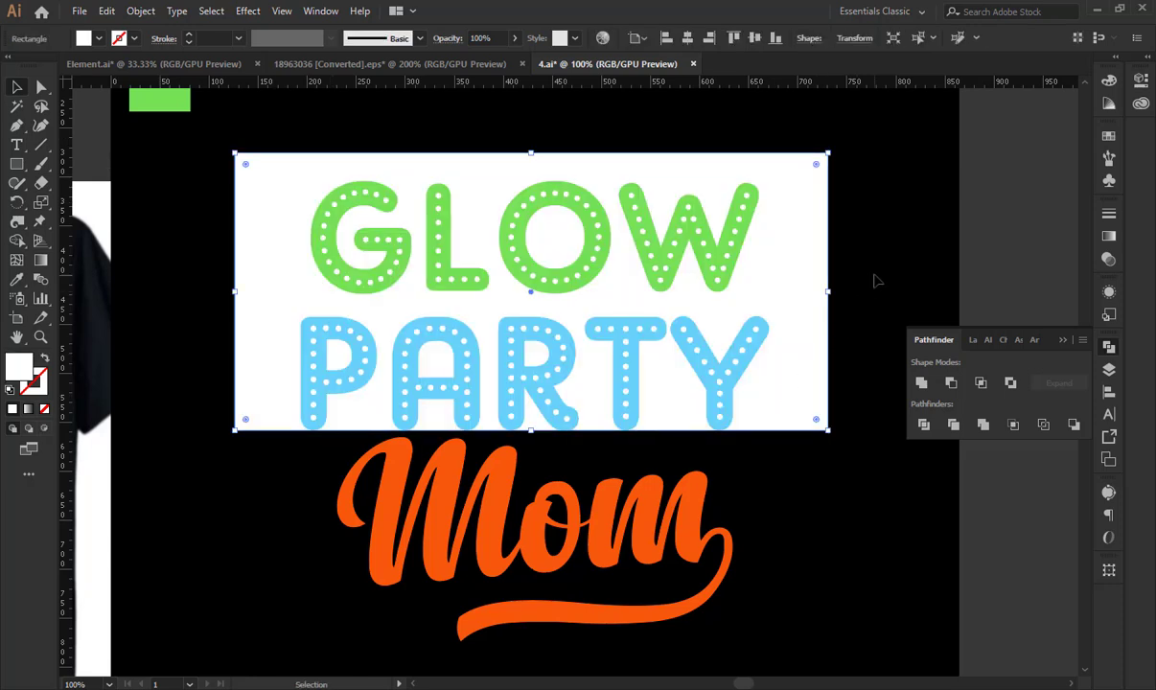
click(876, 278)
drag(793, 267, 793, 274)
click(880, 256)
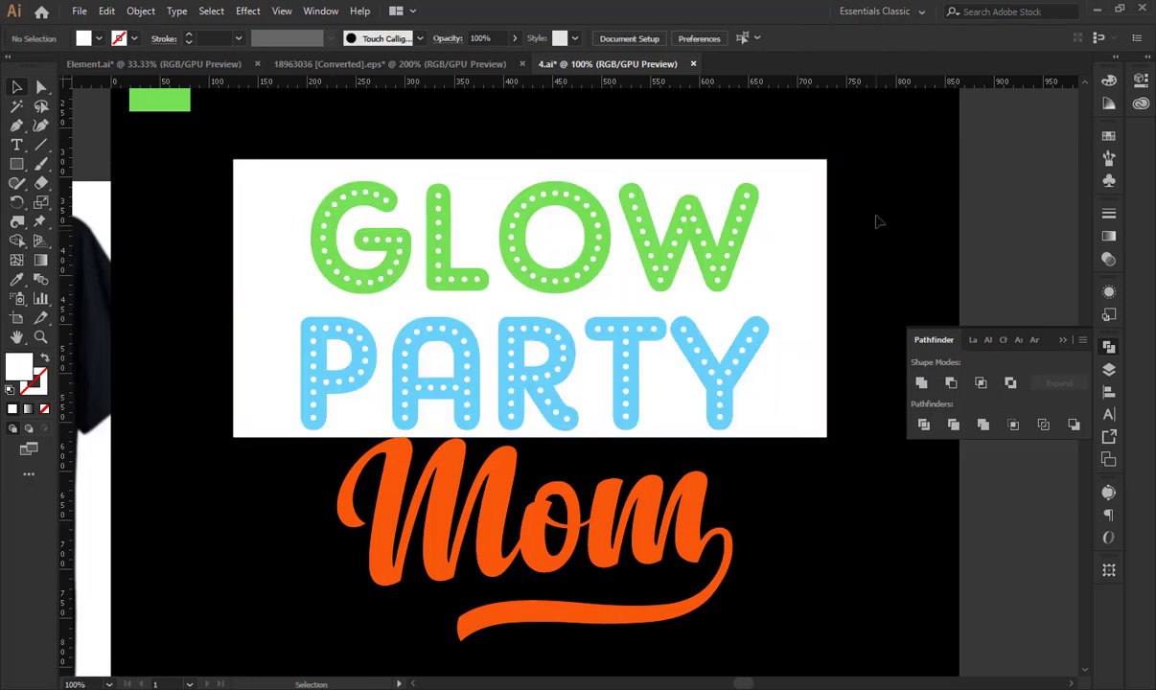
Divide the white rectangle and the GLOW PARTY lettering with Pathfinder and ungroup the result.
drag(834, 152, 356, 360)
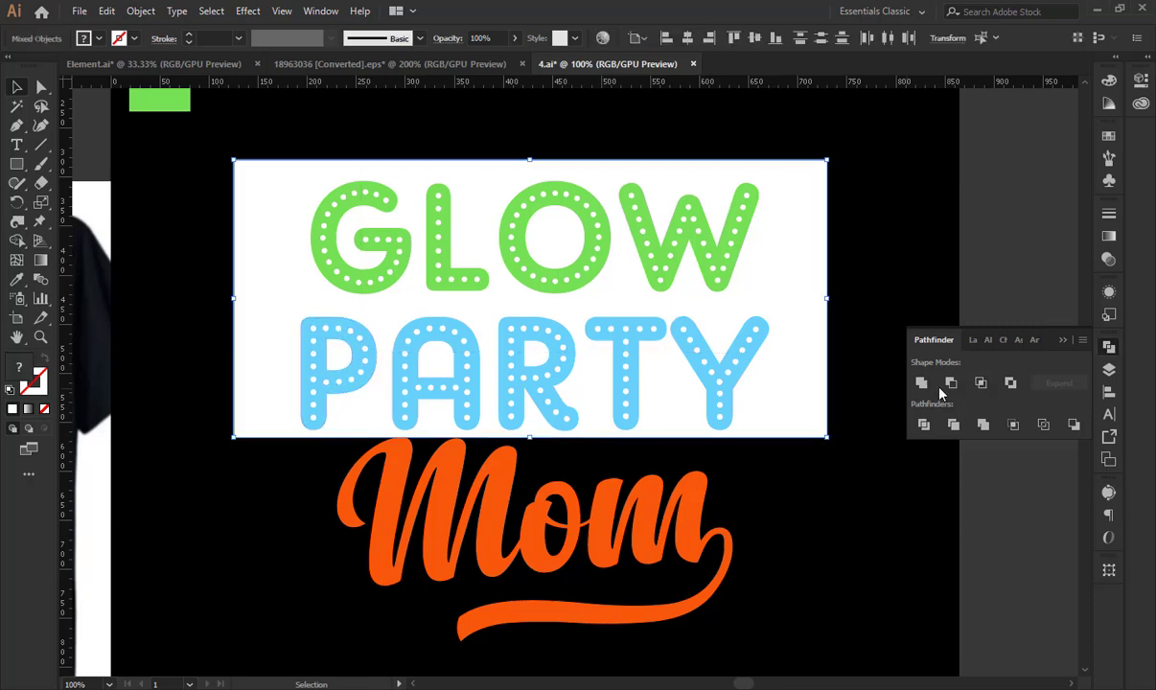
click(923, 427)
right_click(800, 292)
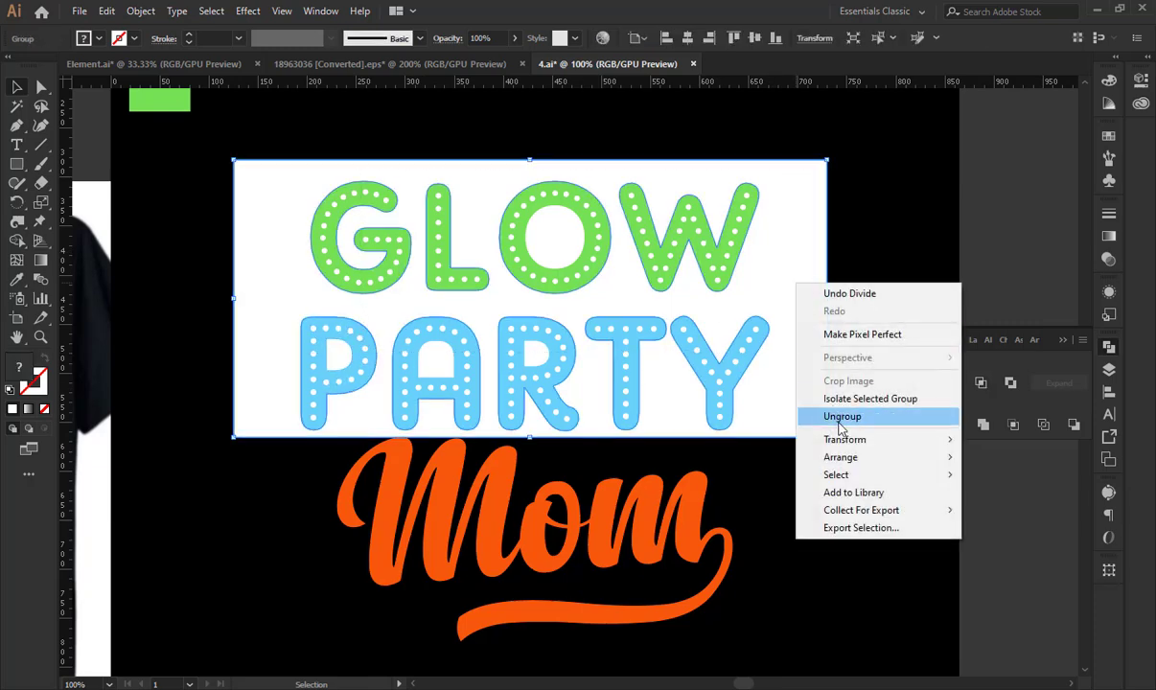
click(812, 299)
Delete the white background around the lettering and the white pieces inside the O, A and P, keeping the dots.
click(815, 299)
key(Delete)
click(560, 230)
key(Delete)
click(437, 361)
key(Delete)
click(338, 351)
key(Delete)
Enlarge the reference T-shirt image proportionally from its center.
drag(304, 472, 592, 470)
drag(358, 486, 517, 471)
click(435, 447)
drag(560, 434, 639, 436)
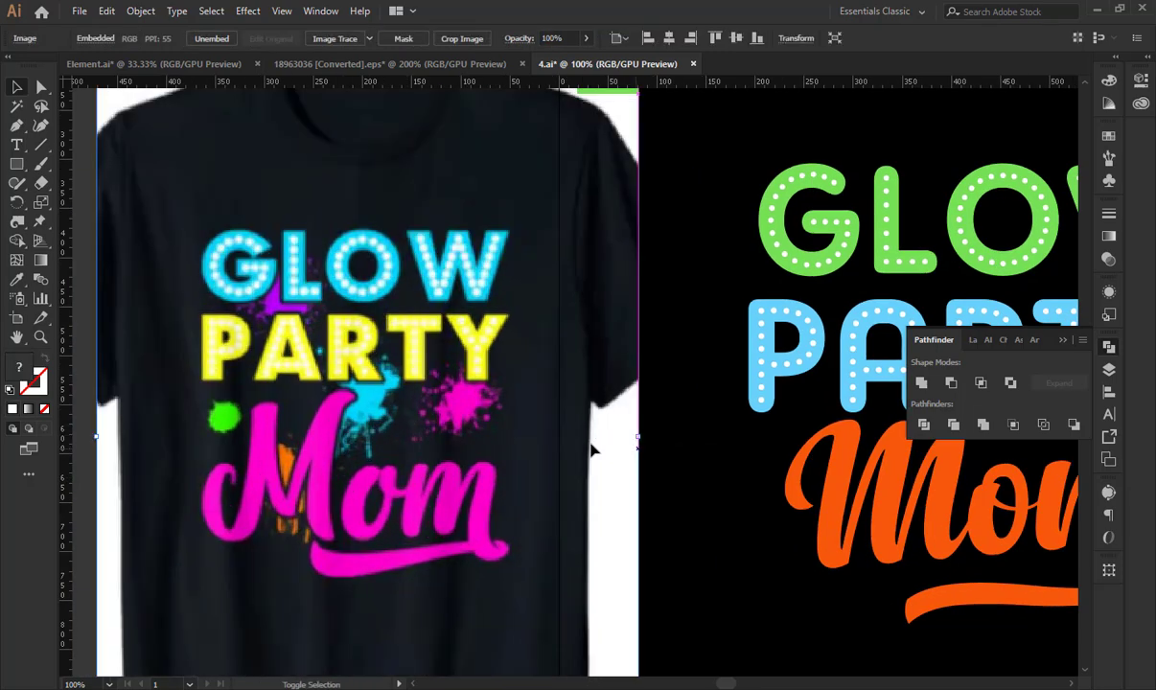
Try grouping the blue PARTY letters together with their white dots and ungroup them again.
drag(522, 388, 448, 412)
drag(773, 299, 386, 355)
click(338, 199)
drag(343, 197, 878, 337)
drag(828, 447, 845, 467)
key(ctrl+g)
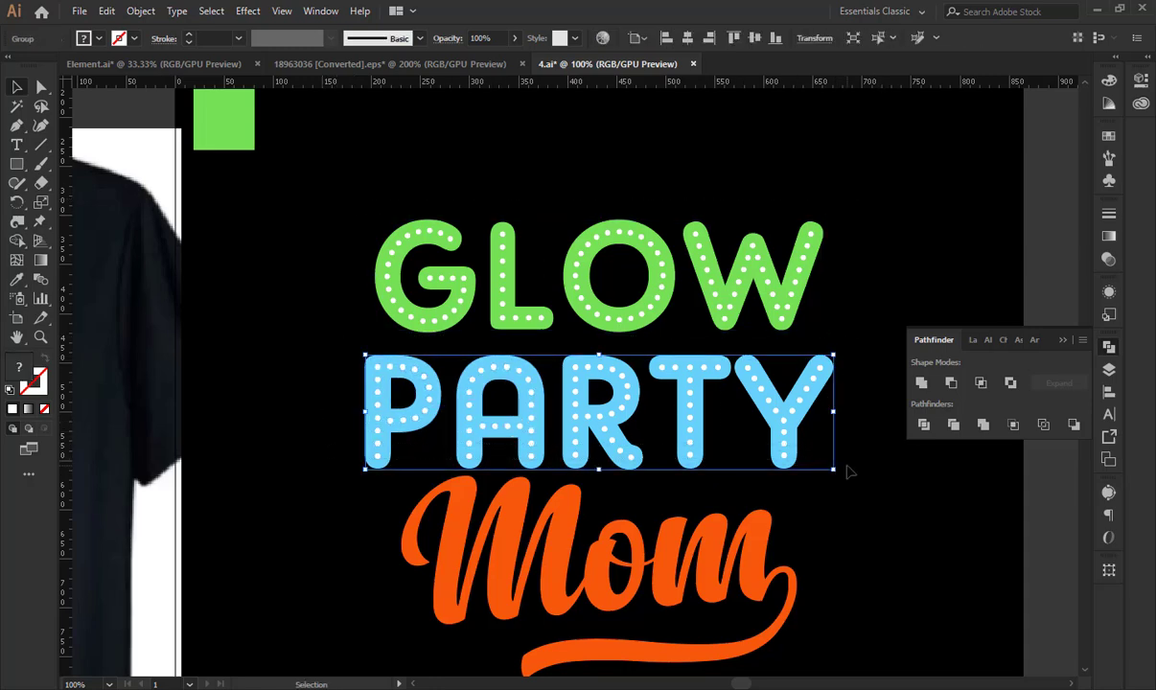
right_click(432, 377)
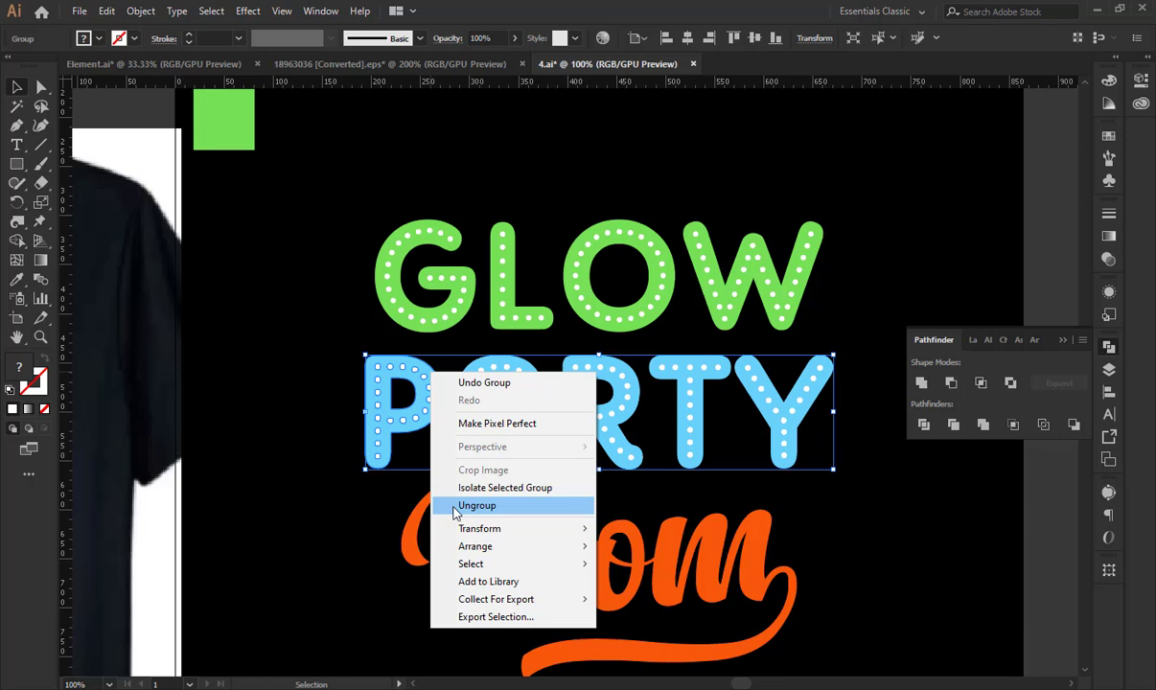
click(477, 505)
Select PARTY, drop its blue letters from the selection and group the remaining white dots.
click(326, 386)
click(822, 402)
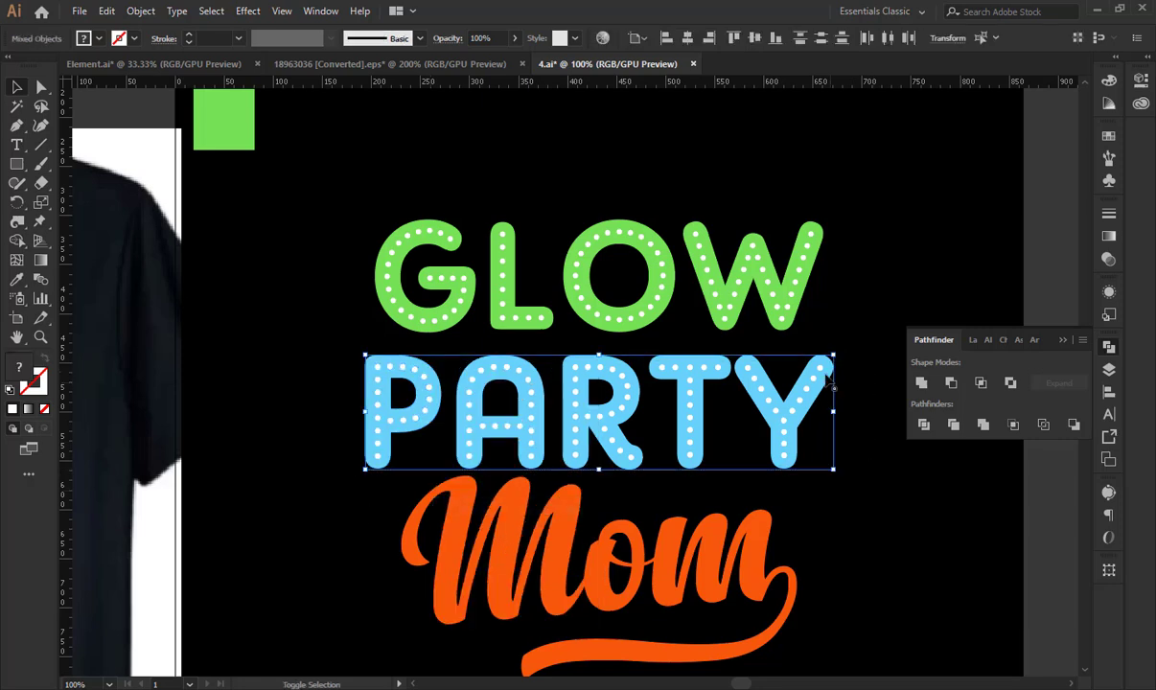
shift+click(827, 361)
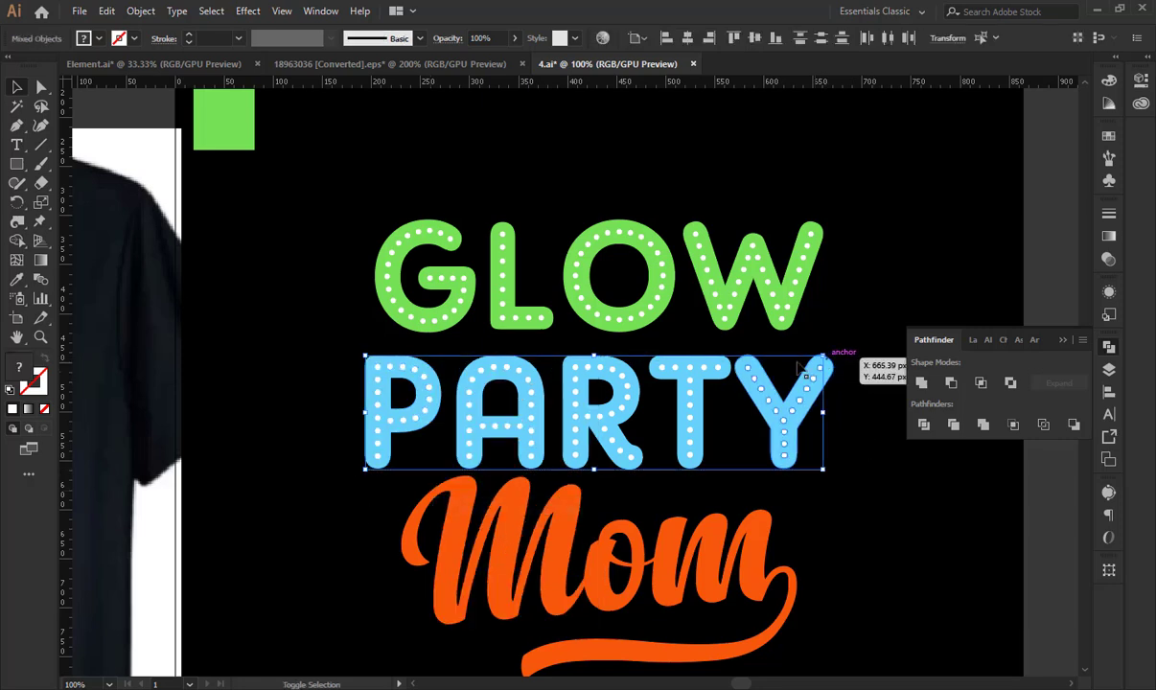
shift+click(722, 361)
shift+click(613, 366)
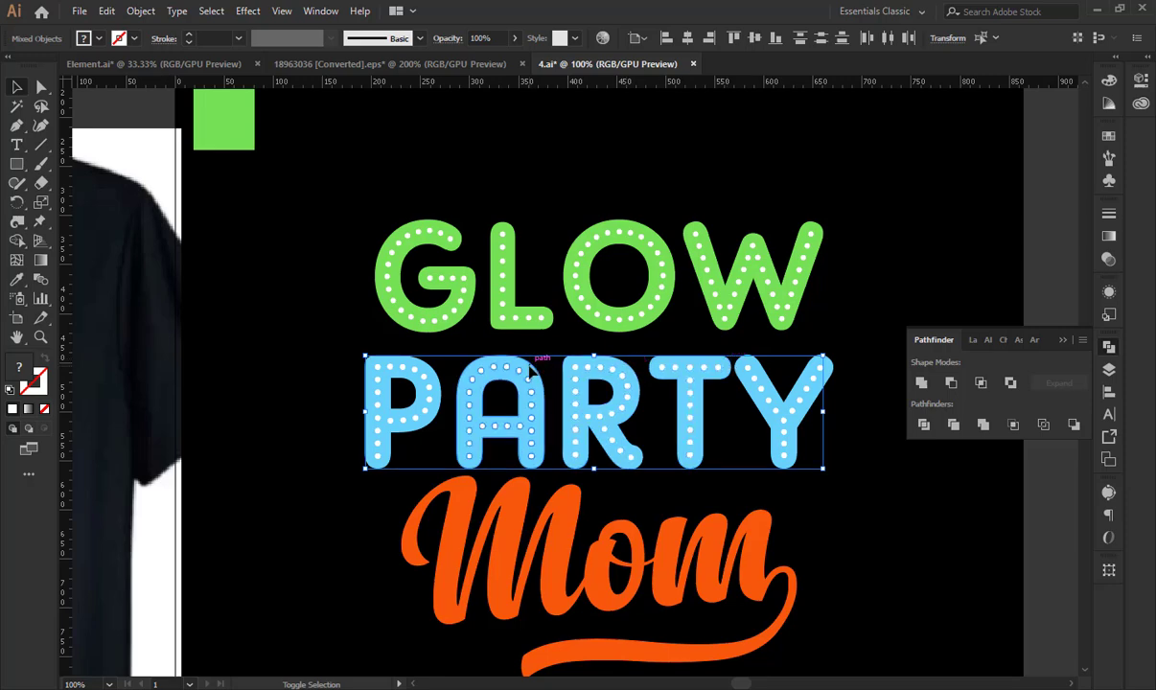
click(401, 367)
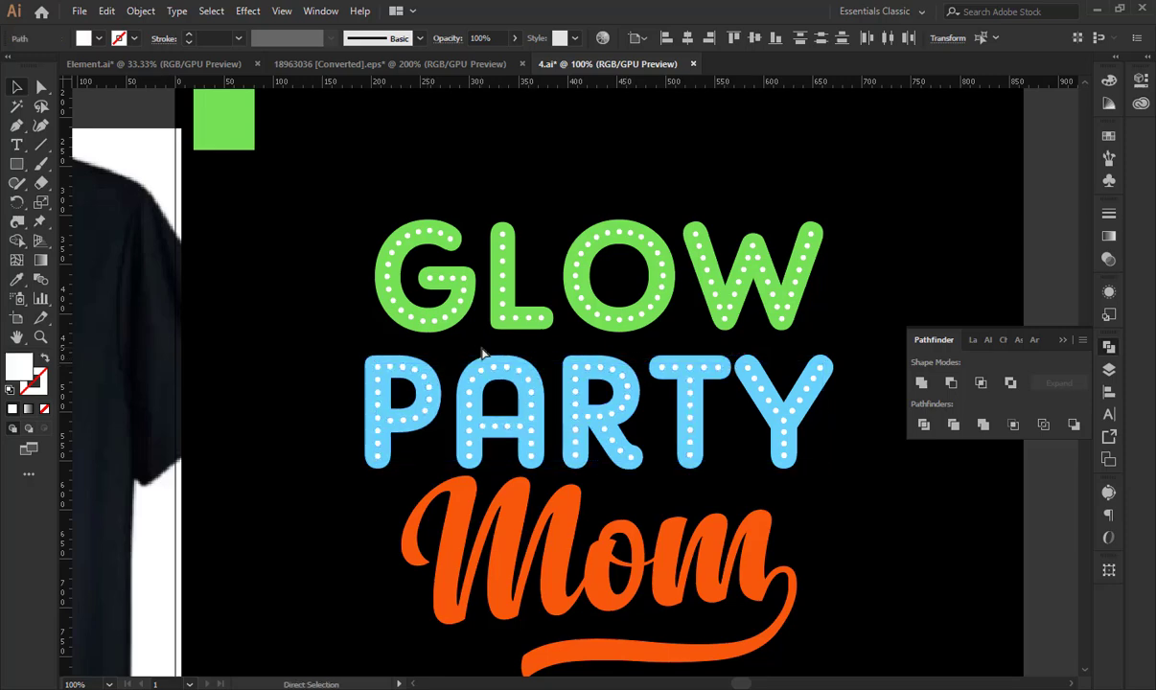
key(ctrl+g)
Ungroup the green GLOW lettering from its white dots.
click(813, 309)
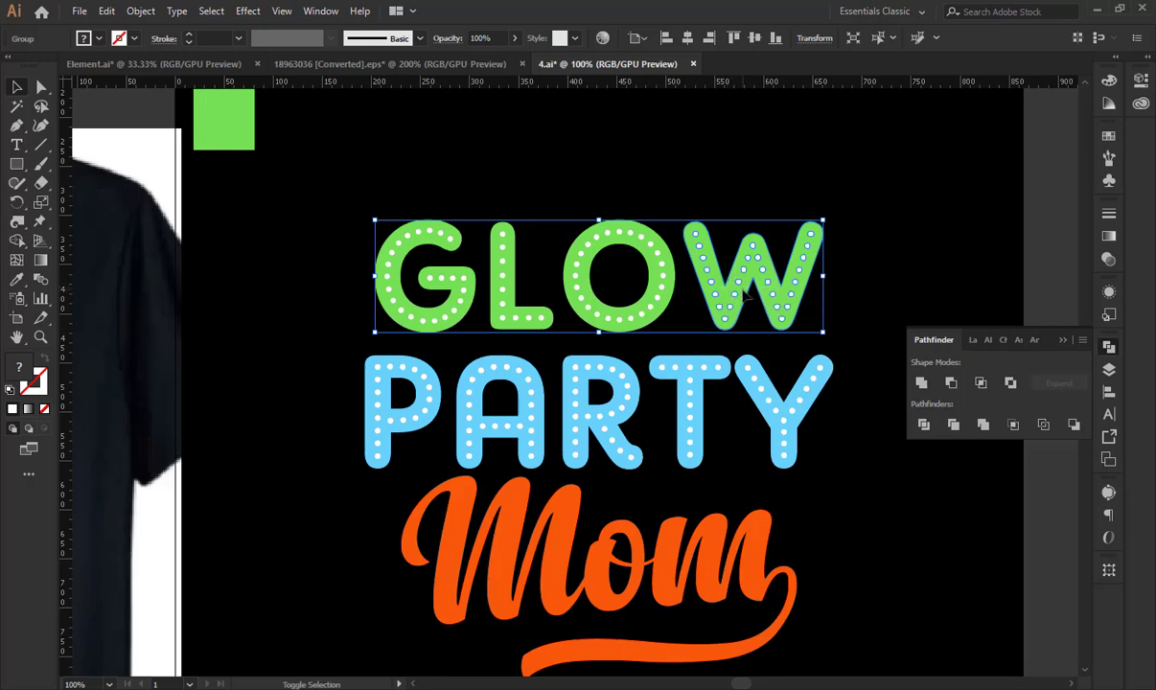
click(668, 306)
click(671, 312)
right_click(560, 288)
click(638, 443)
Group only the white dots inside GLOW, excluding the green letters, and paste them in place in front.
click(374, 207)
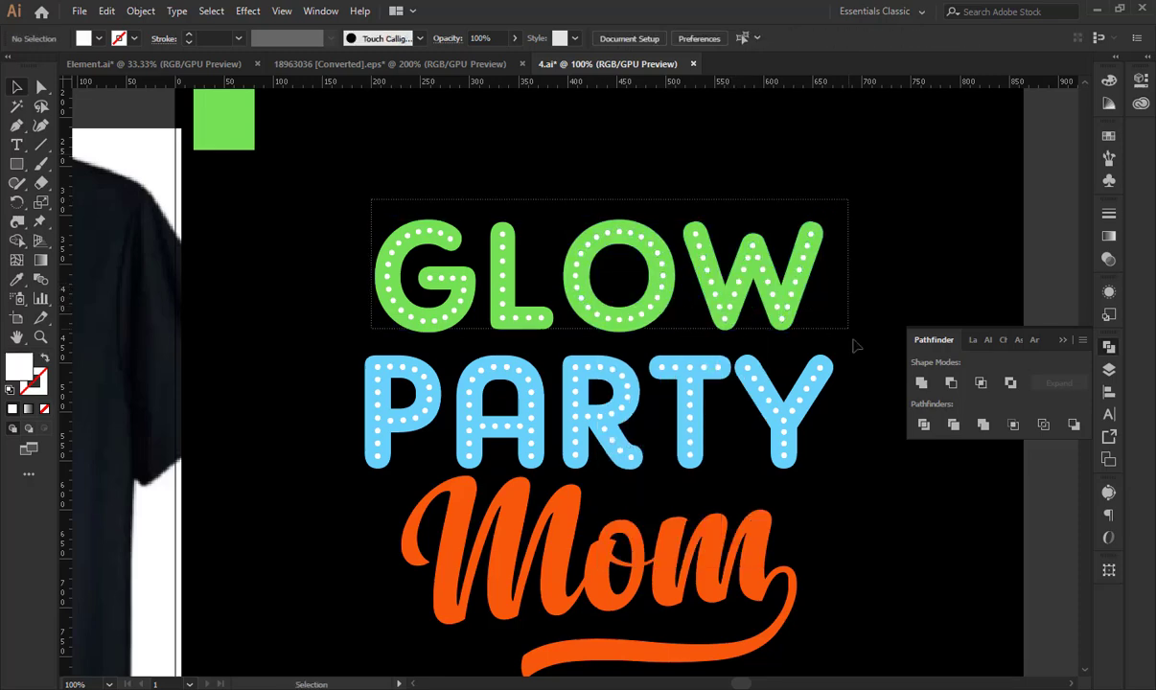
drag(850, 336, 847, 330)
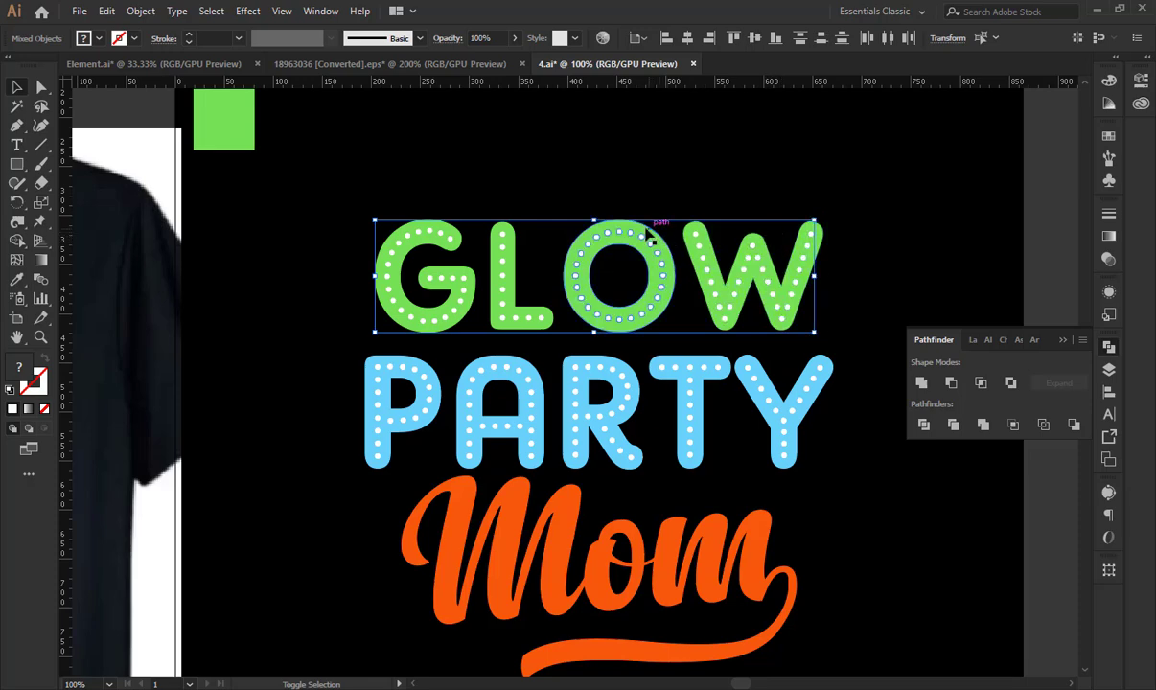
key(ctrl+g)
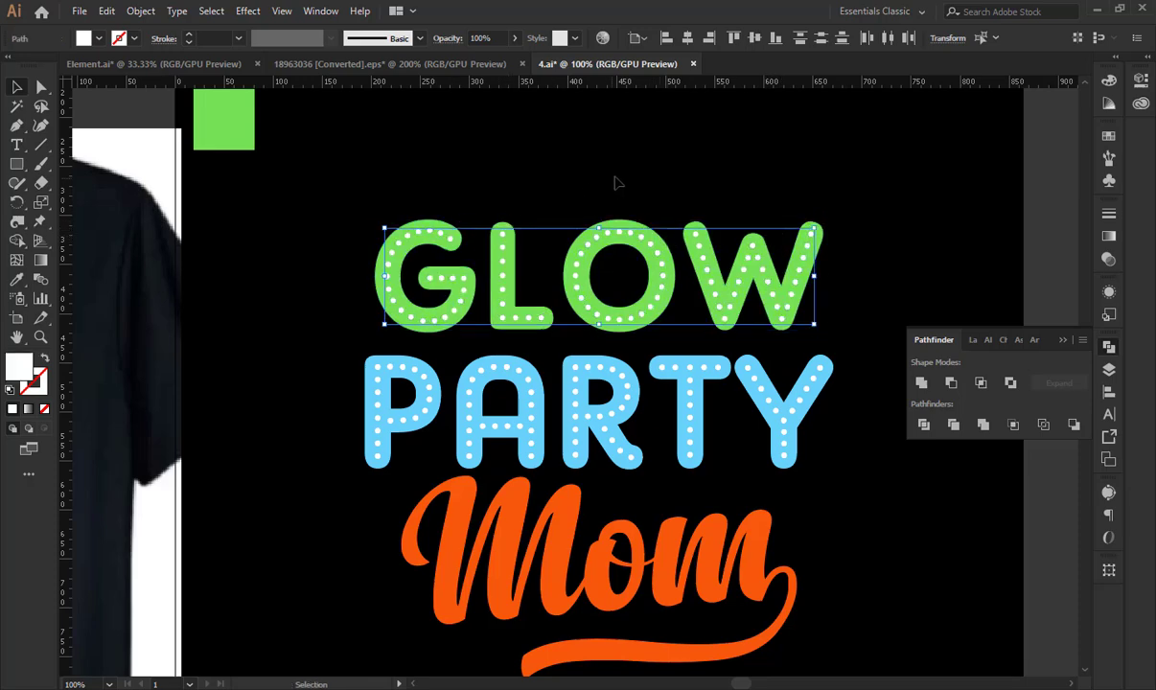
key(ctrl)
key(ctrl+x)
key(ctrl+f)
Reselect PARTY without its blue letters and group the white dots again.
drag(835, 462, 841, 453)
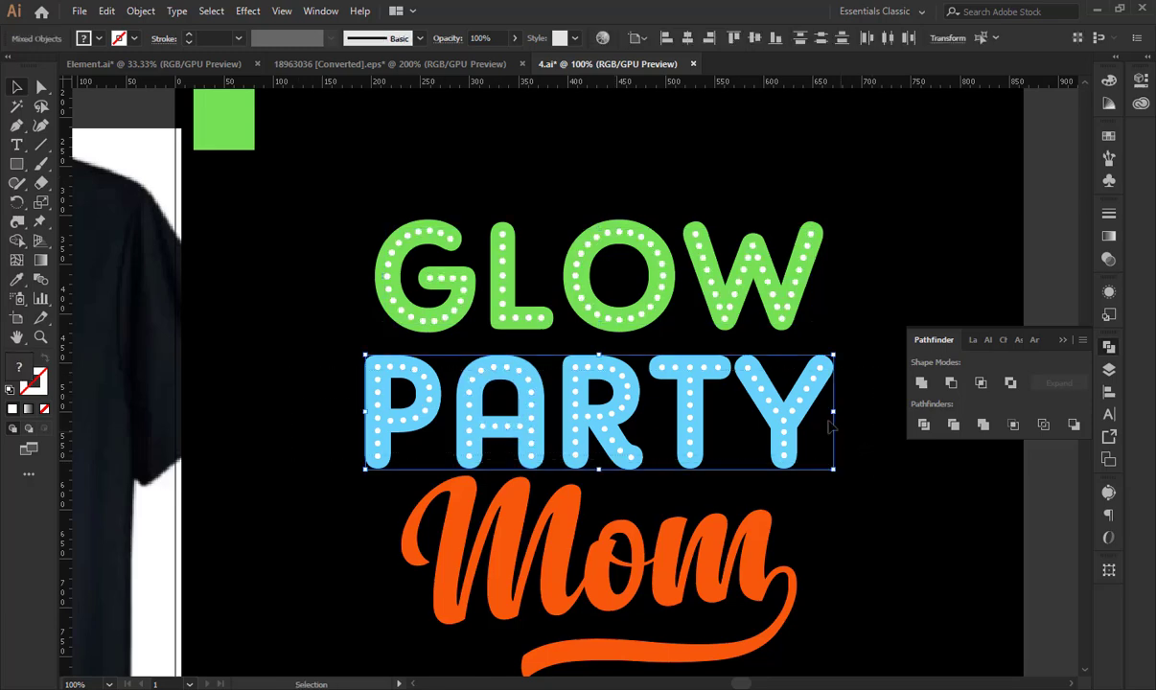
shift+click(799, 408)
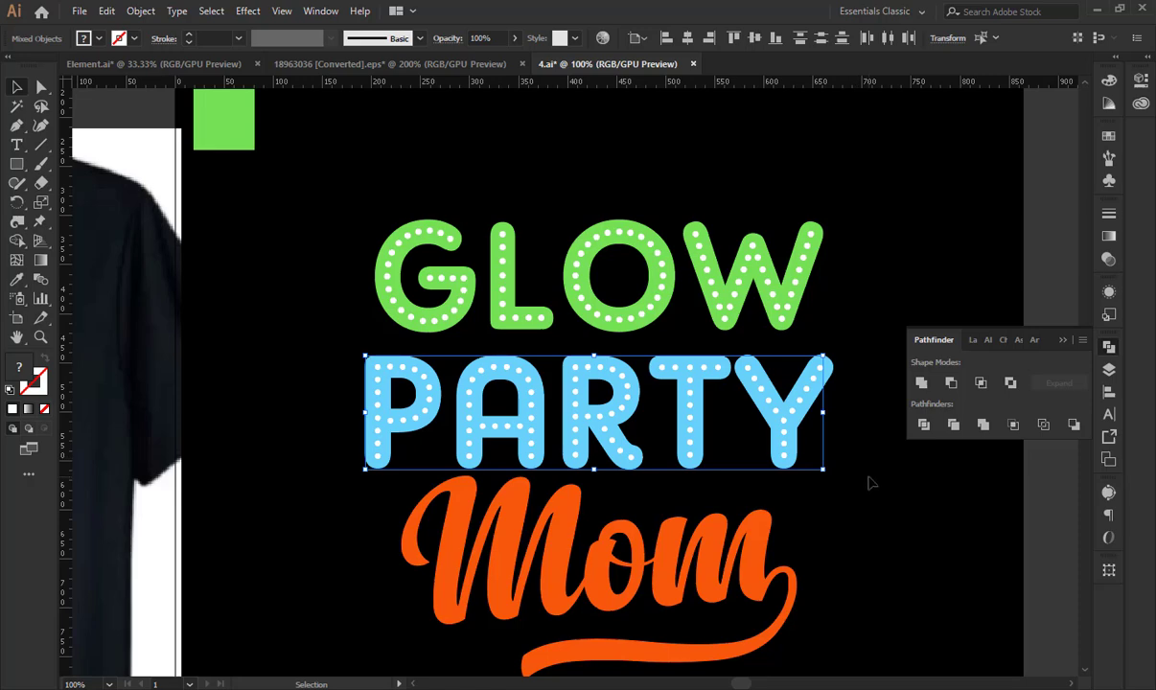
click(870, 485)
key(a)
drag(309, 331, 889, 484)
key(shift+k)
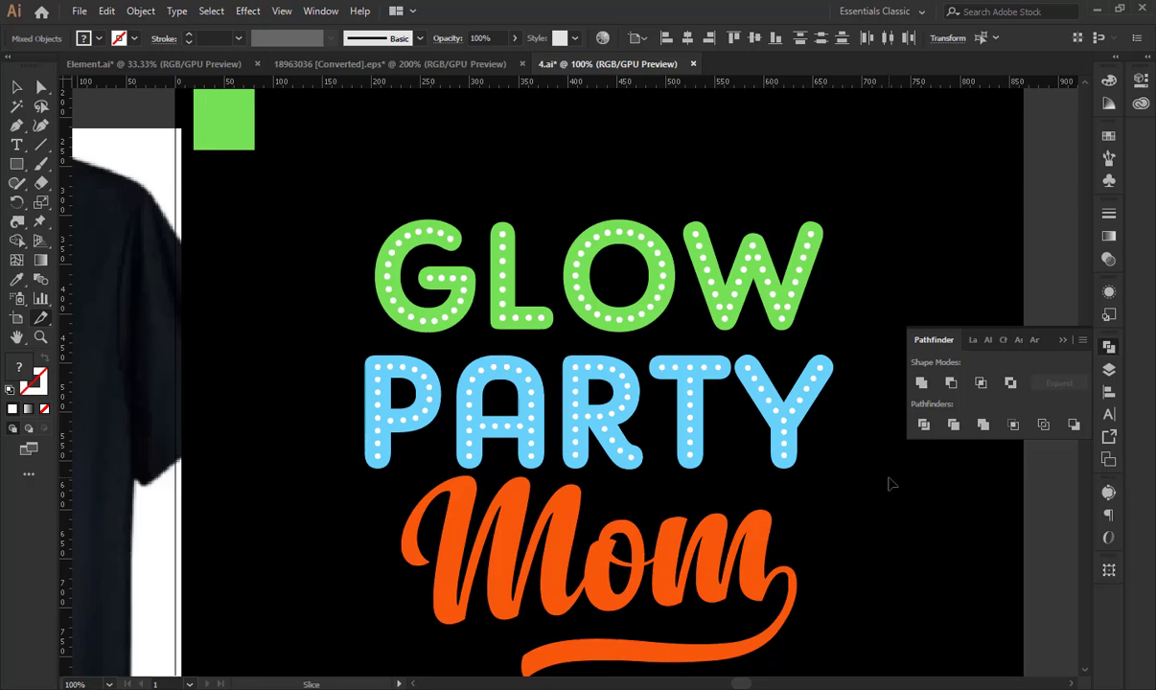
click(13, 87)
key(ctrl+equal)
key(ctrl+equal)
key(ctrl+equal)
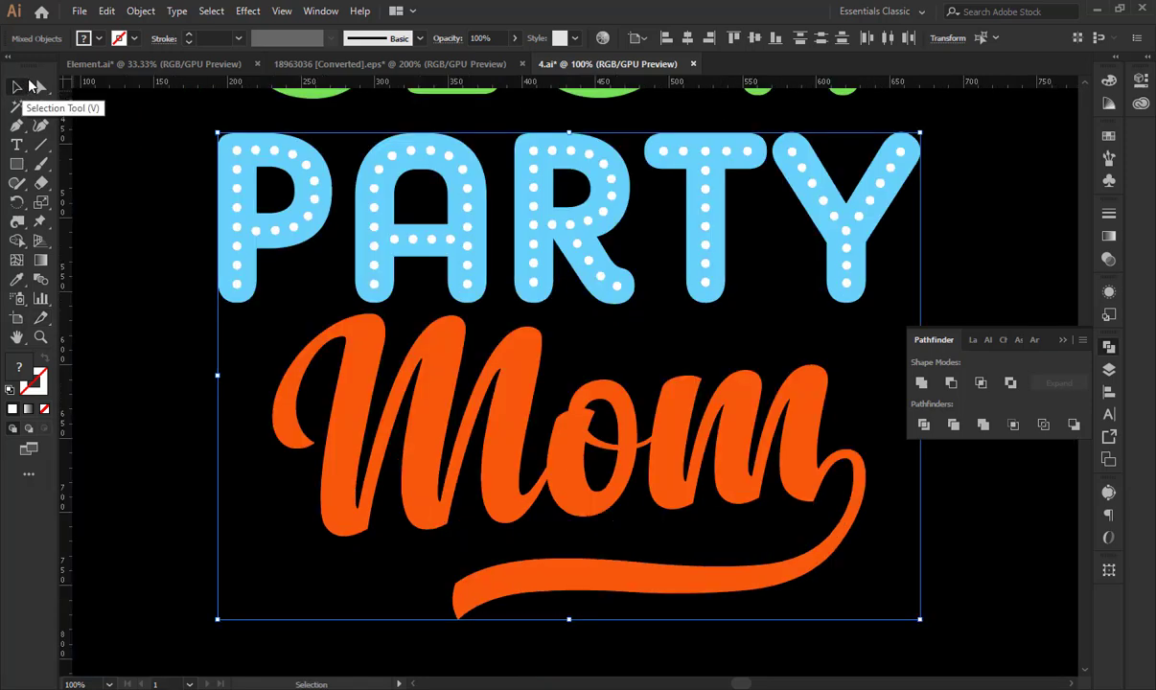
shift+click(480, 298)
drag(495, 293, 570, 522)
shift+click(445, 347)
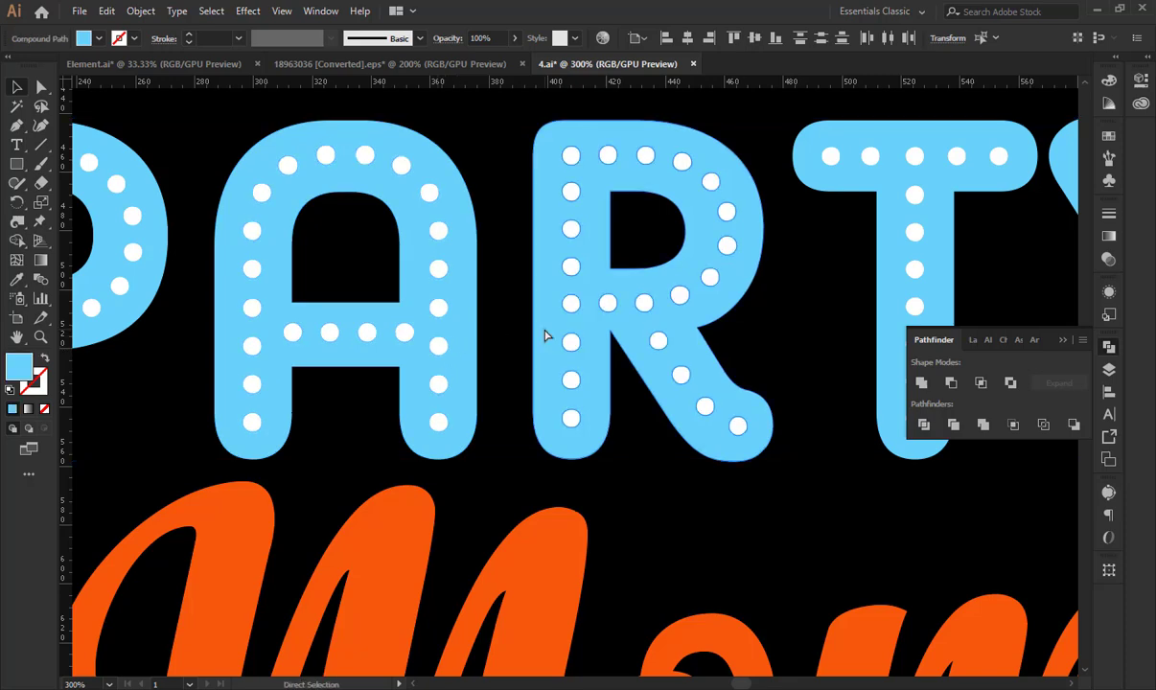
key(ctrl+g)
Cut the grouped white dots out of PARTY and restore them in place.
click(484, 297)
click(437, 345)
key(ctrl+x)
key(ctrl+z)
key(ctrl+minus)
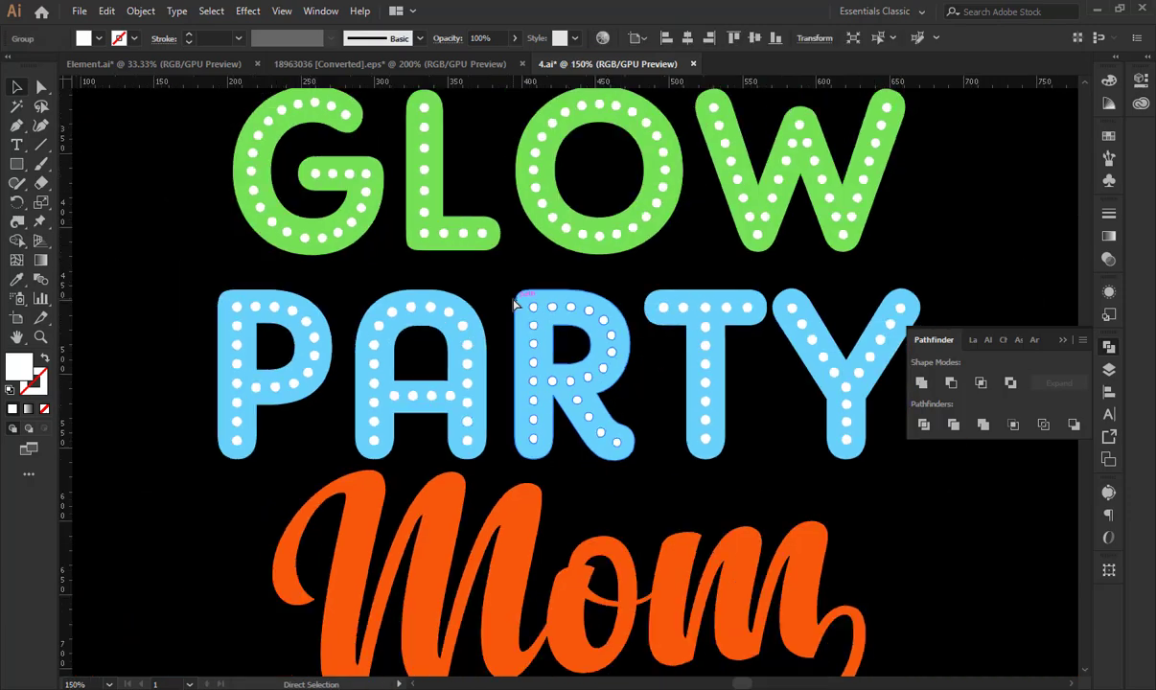
Select the group of white dots inside GLOW and copy it.
drag(523, 305, 573, 536)
key(ctrl+plus)
key(ctrl+plus)
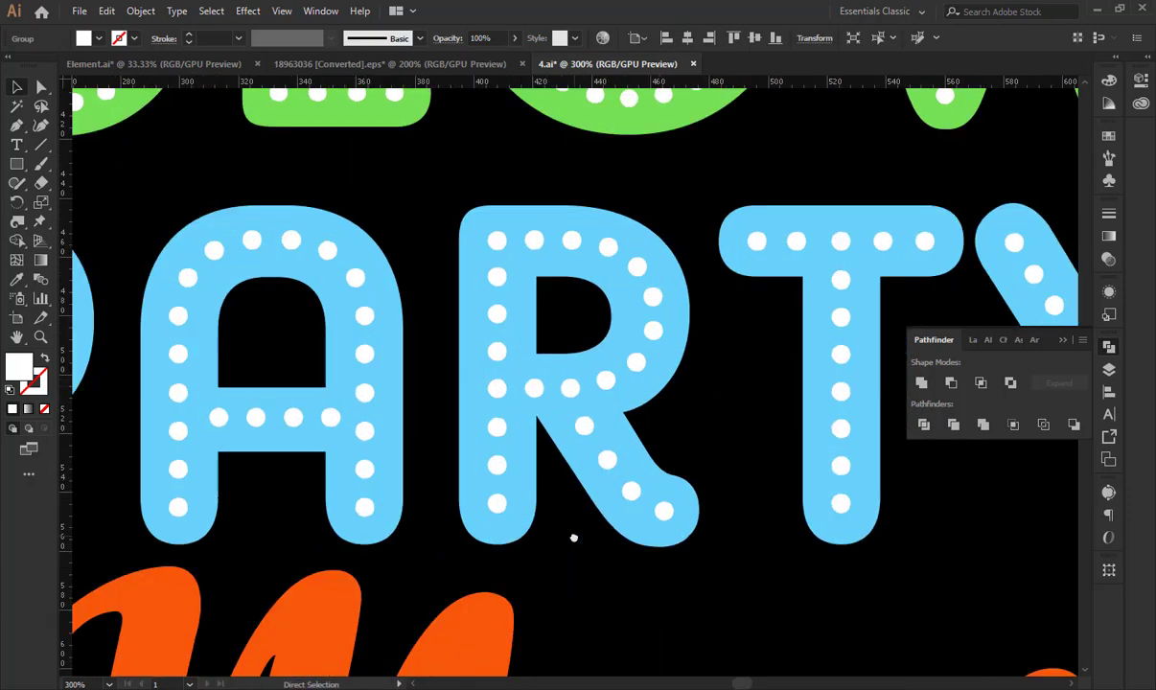
drag(501, 151, 661, 588)
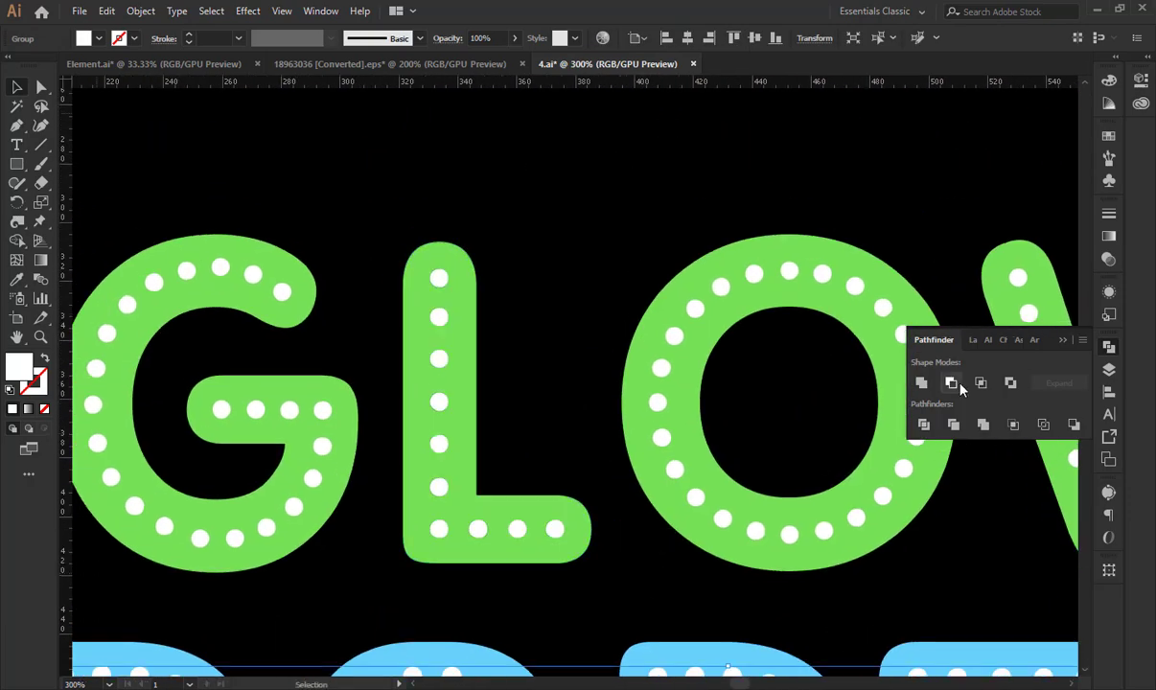
click(1064, 341)
click(842, 197)
drag(524, 298, 612, 307)
click(527, 288)
key(ctrl+c)
click(526, 288)
key(v)
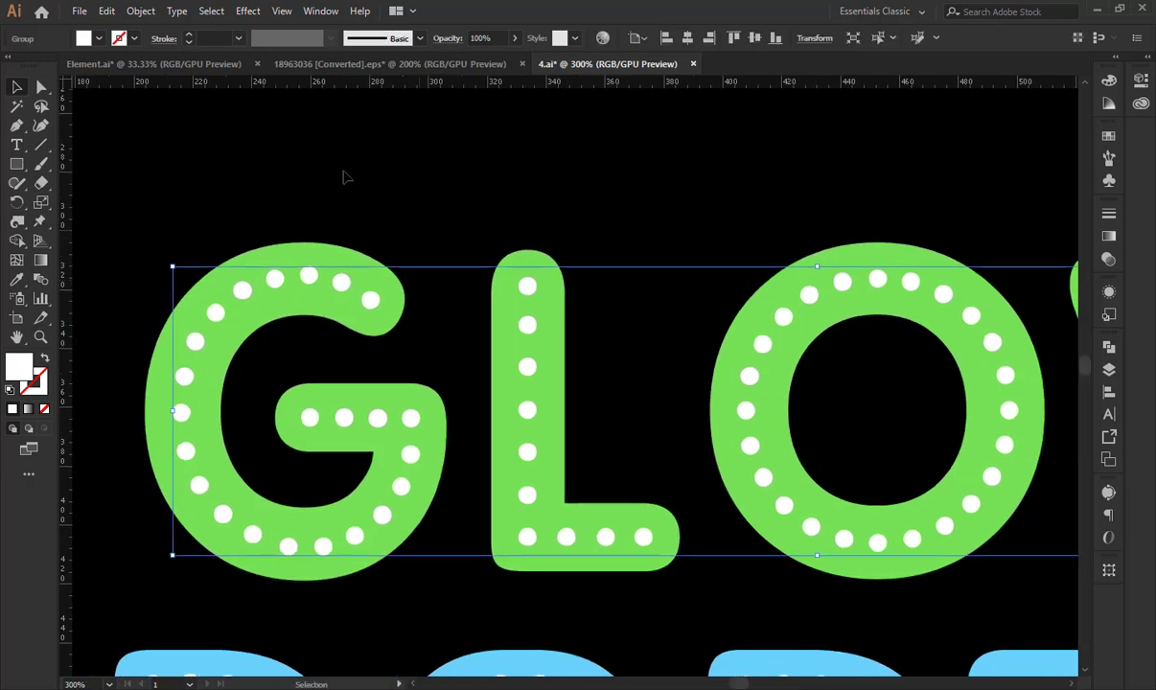
Apply a Gaussian Blur with a 2.1 px radius to the white dots in GLOW.
click(248, 11)
mouse_move(394, 280)
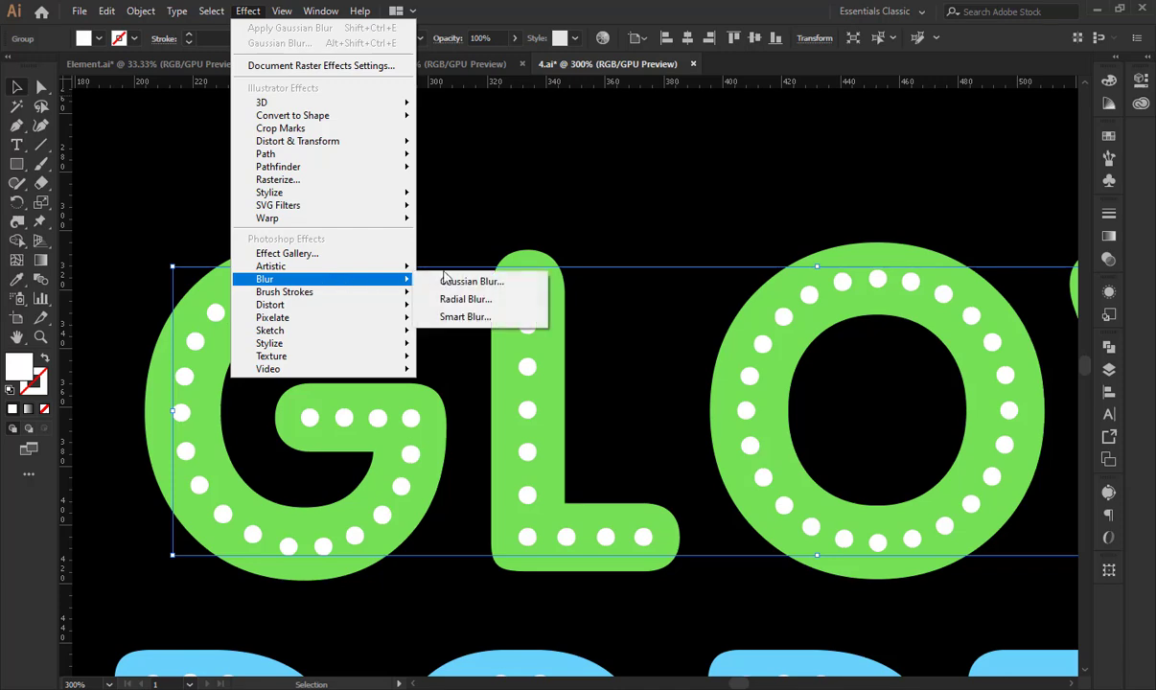
click(464, 283)
click(479, 369)
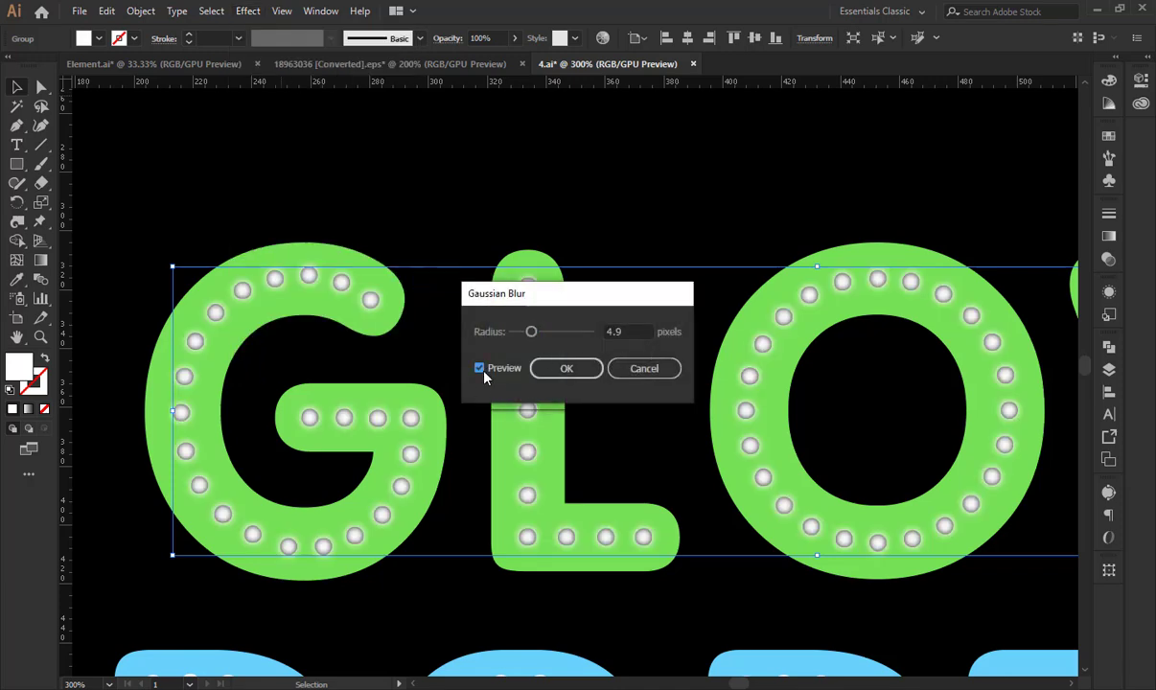
drag(531, 331, 525, 334)
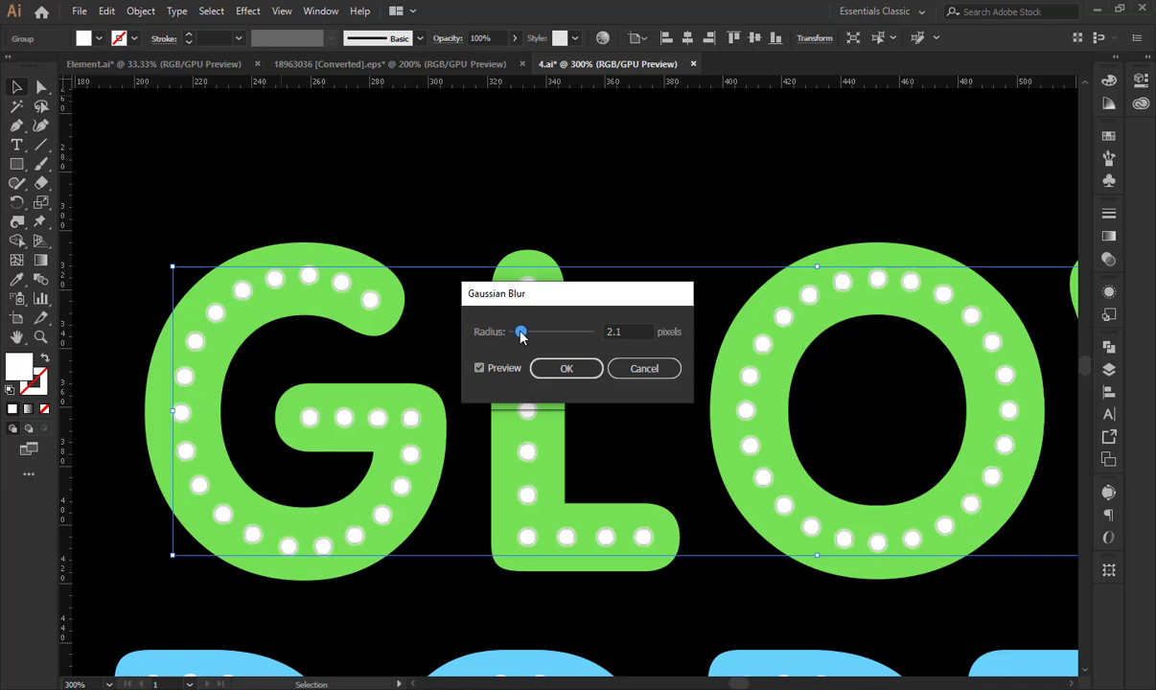
click(566, 369)
click(573, 378)
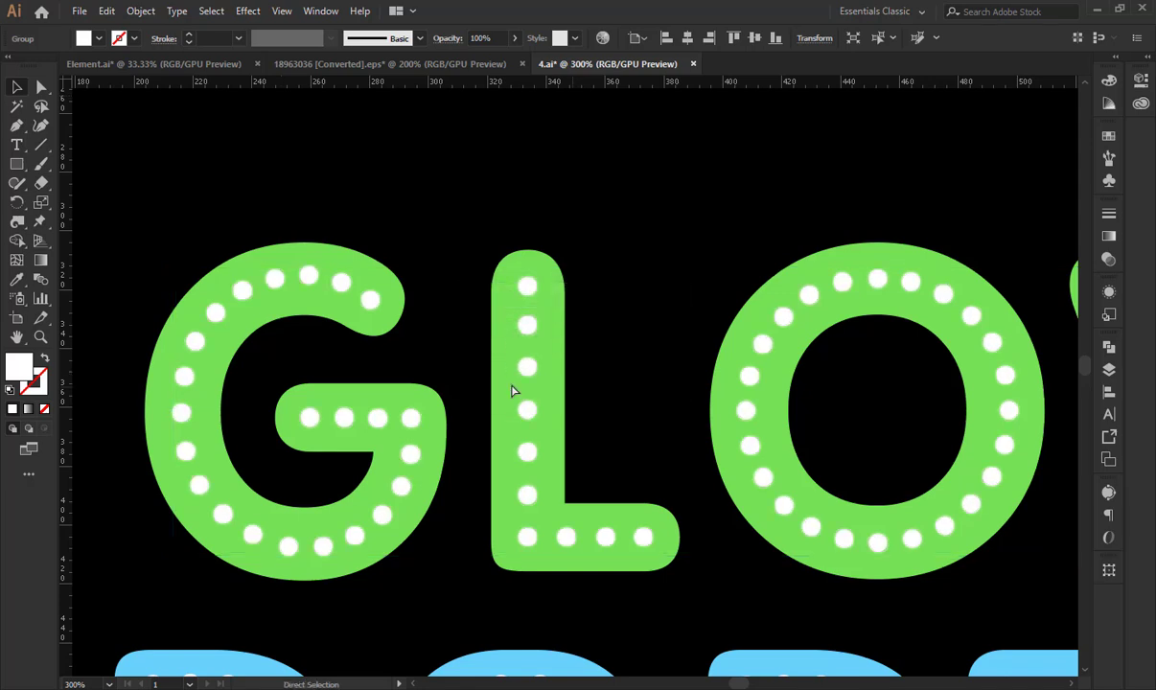
Try recoloring the blurred GLOW dots with the blue sampled from PARTY and undo the change.
click(25, 285)
click(181, 652)
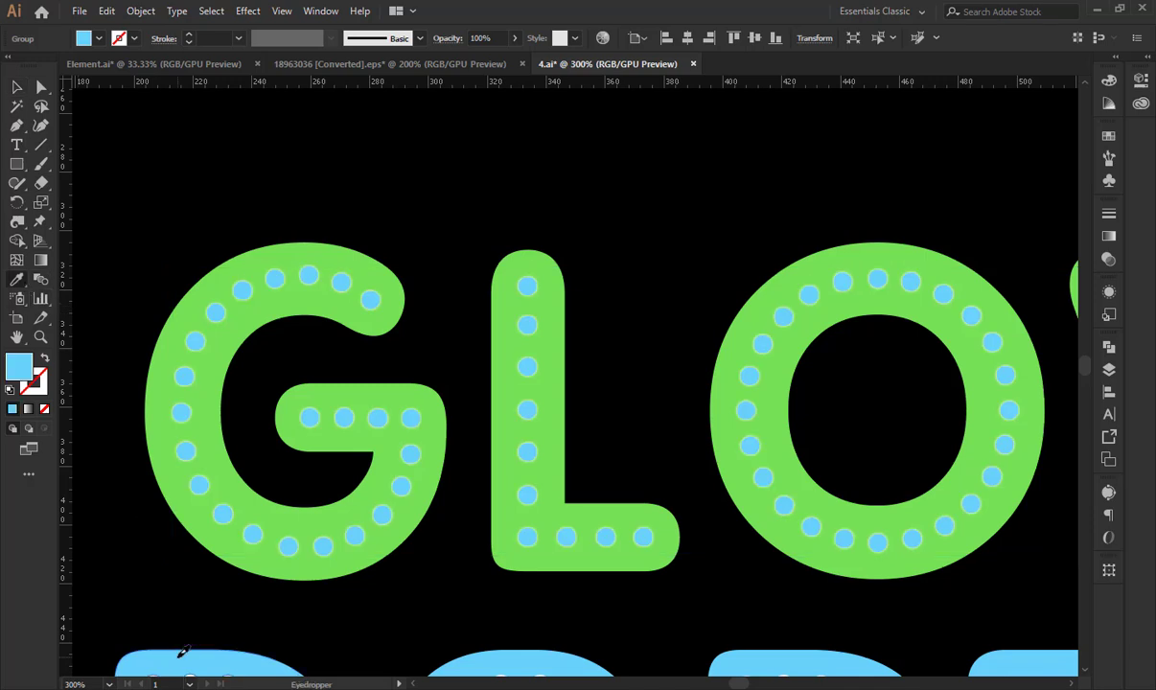
key(v)
key(i)
click(16, 89)
key(ctrl+z)
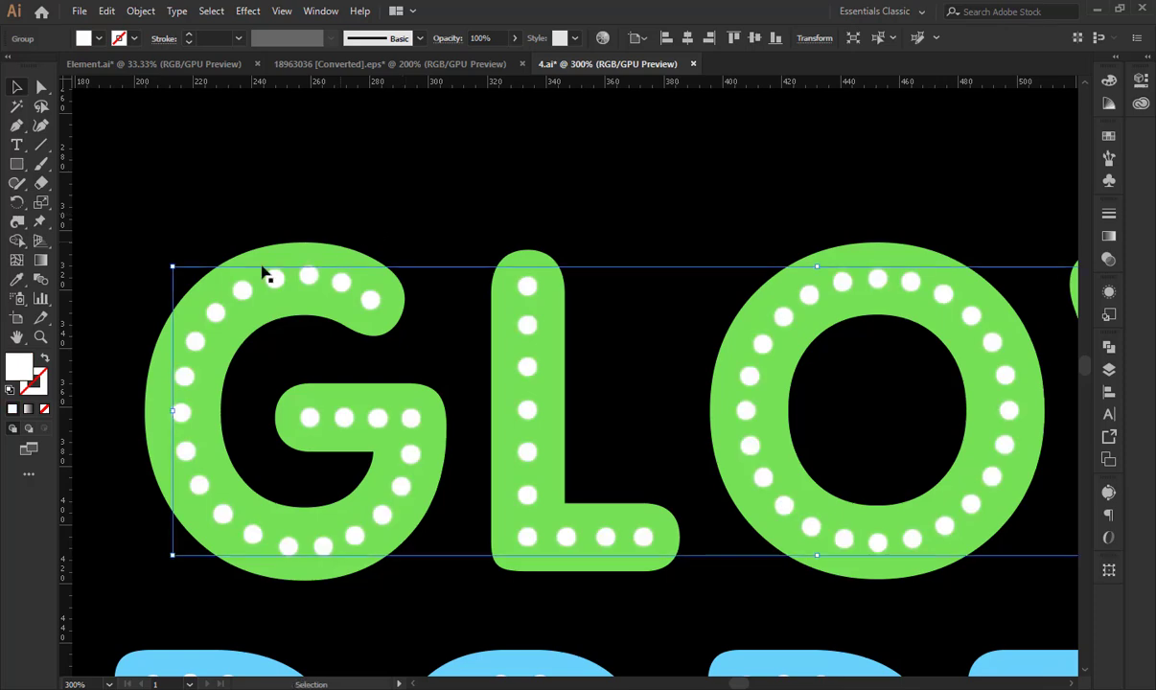
Try the green sampled from the GLOW letters on the blurred dots and undo it each time.
click(16, 279)
click(263, 251)
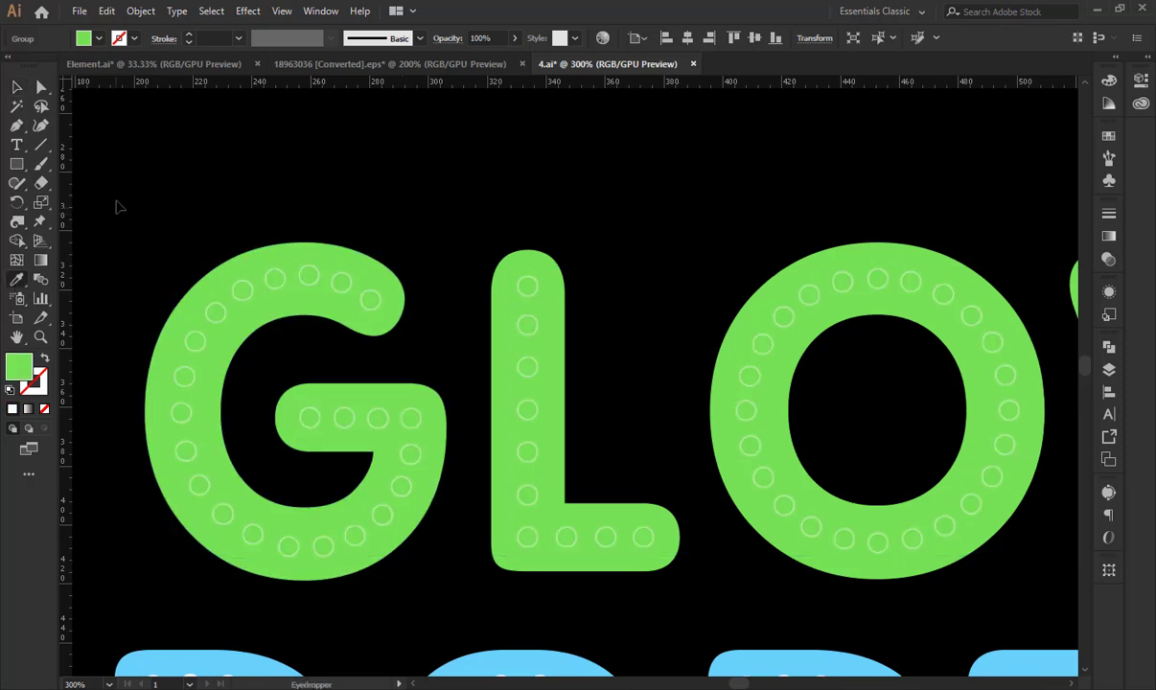
key(ctrl+z)
click(299, 163)
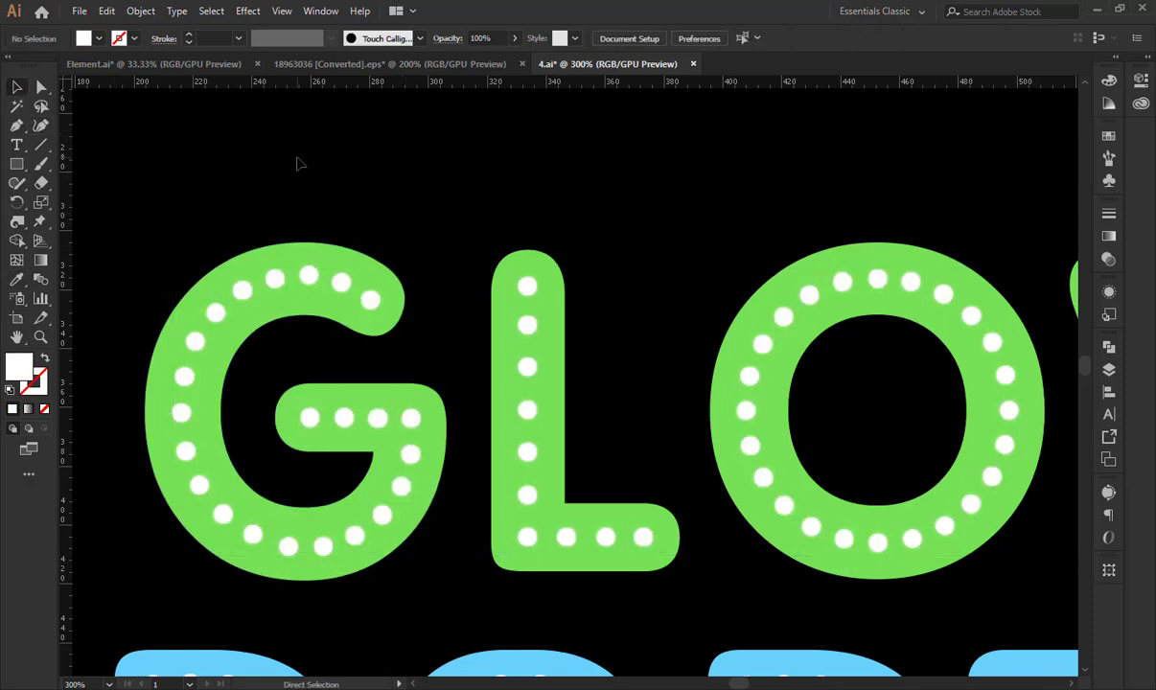
click(240, 288)
key(i)
click(299, 241)
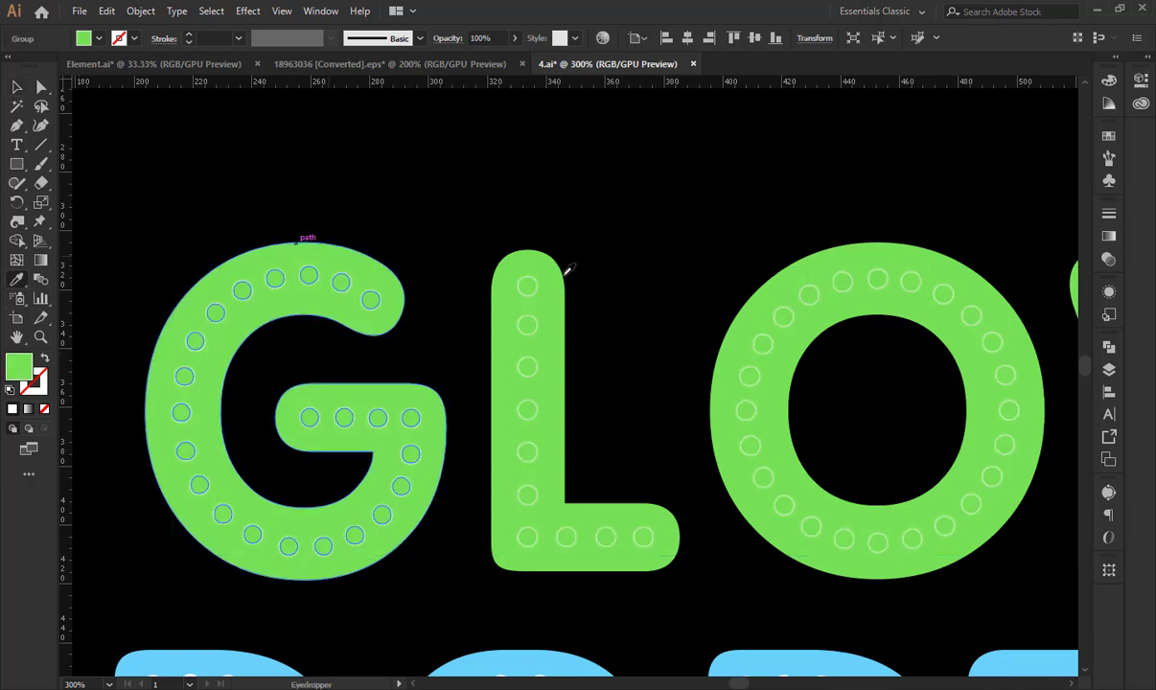
key(ctrl+z)
Paste the copied sharp dots in place in front of the blurred GLOW dots and inspect the glow up close.
key(ctrl+f)
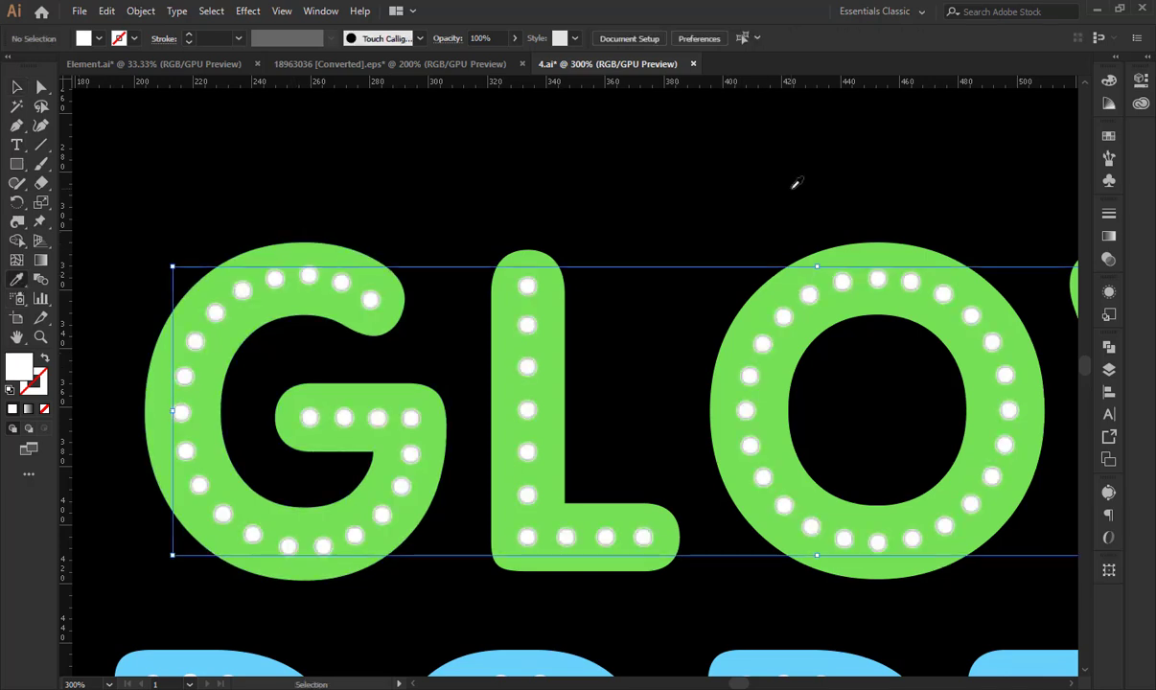
key(ctrl+f)
click(16, 87)
click(444, 175)
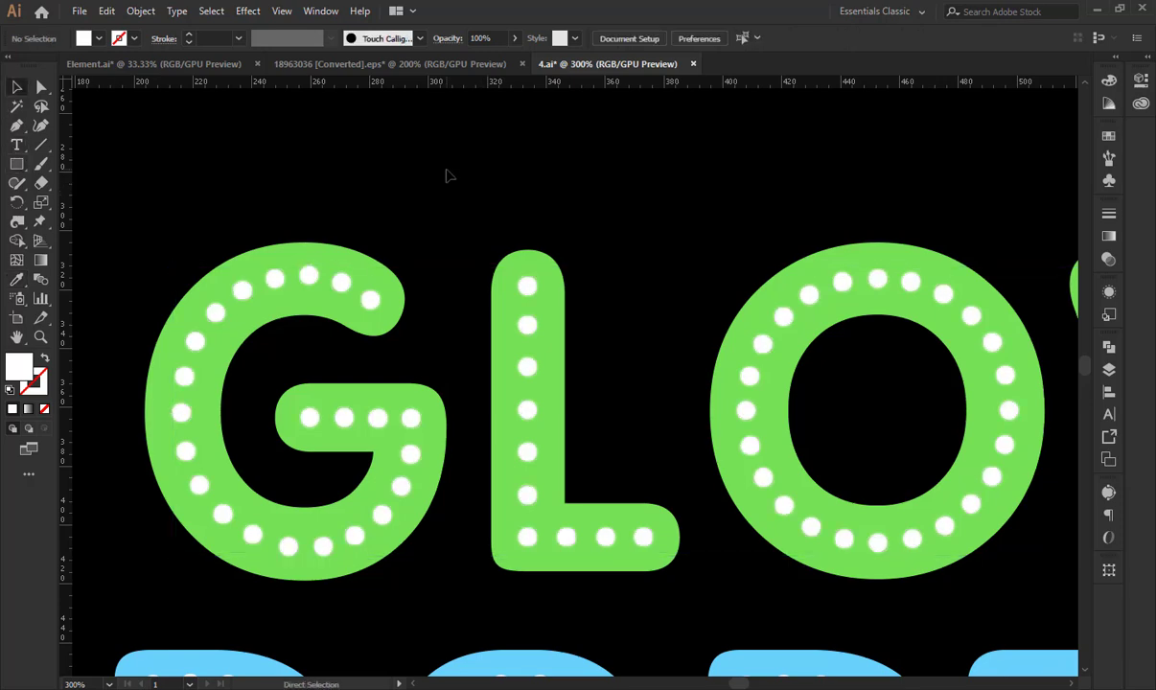
key(ctrl+plus)
key(ctrl+plus)
key(ctrl+plus)
key(ctrl+plus)
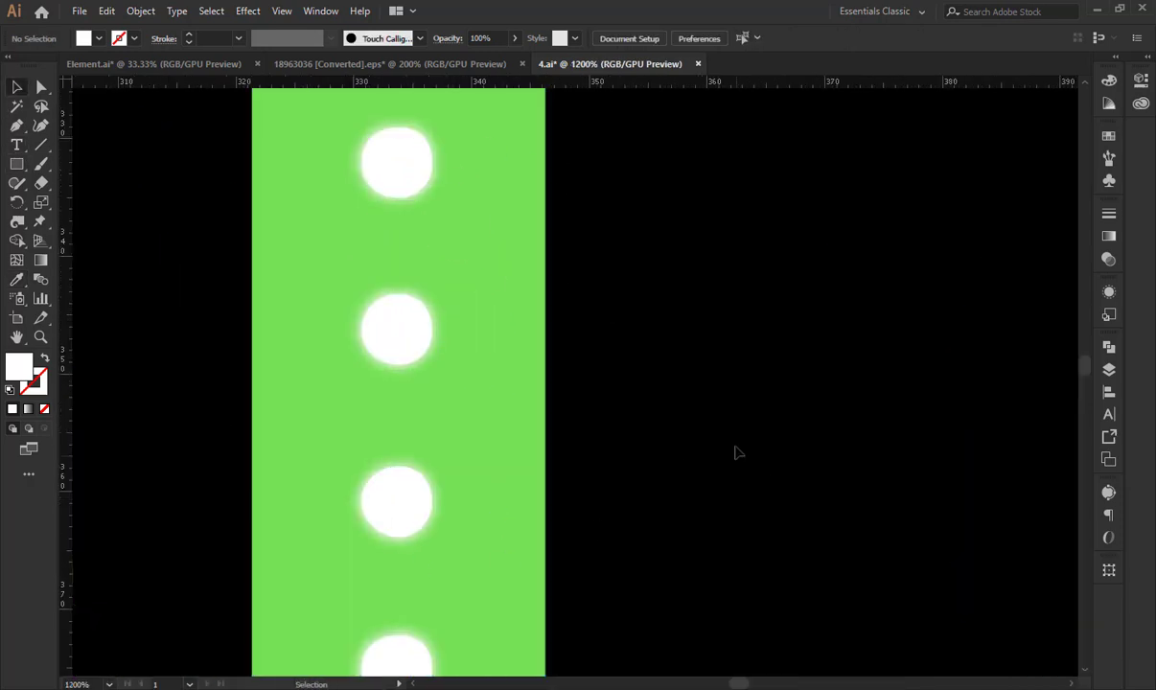
drag(734, 447, 201, 577)
click(684, 463)
Apply a Gaussian Blur with a 4.4 px radius to the white dots in the PARTY lettering.
key(ctrl+minus)
key(ctrl+minus)
key(ctrl+minus)
key(ctrl+minus)
key(ctrl+minus)
drag(544, 608, 406, 378)
key(ctrl+plus)
drag(545, 378, 611, 302)
click(612, 302)
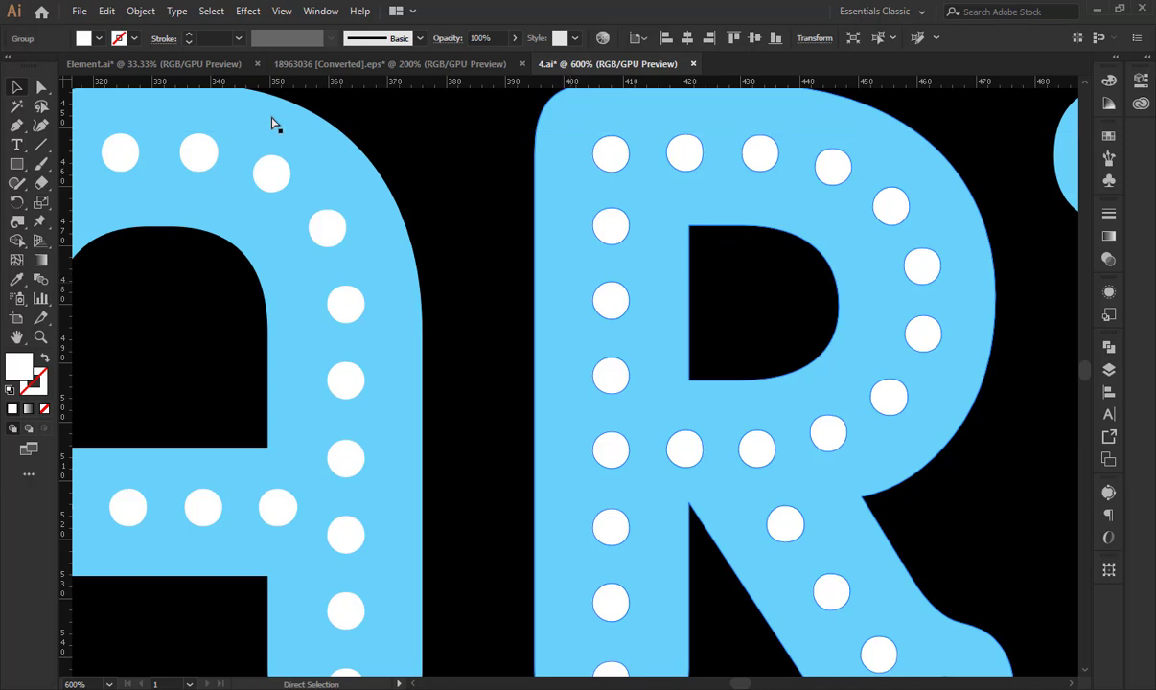
click(247, 11)
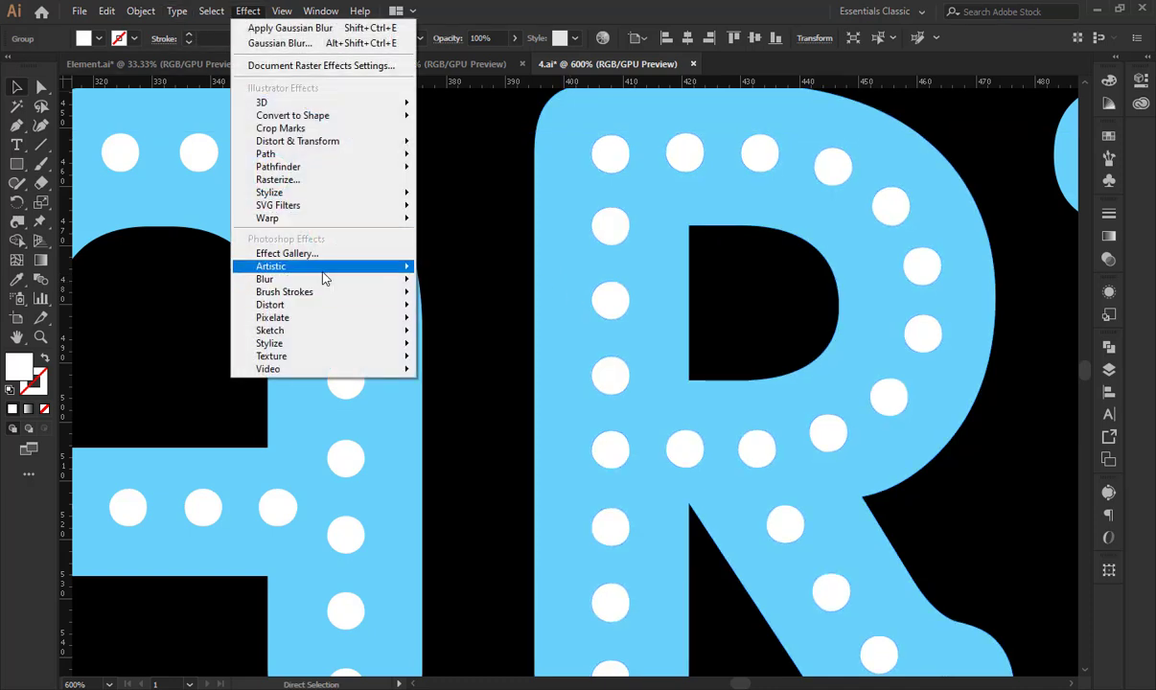
mouse_move(326, 279)
click(465, 279)
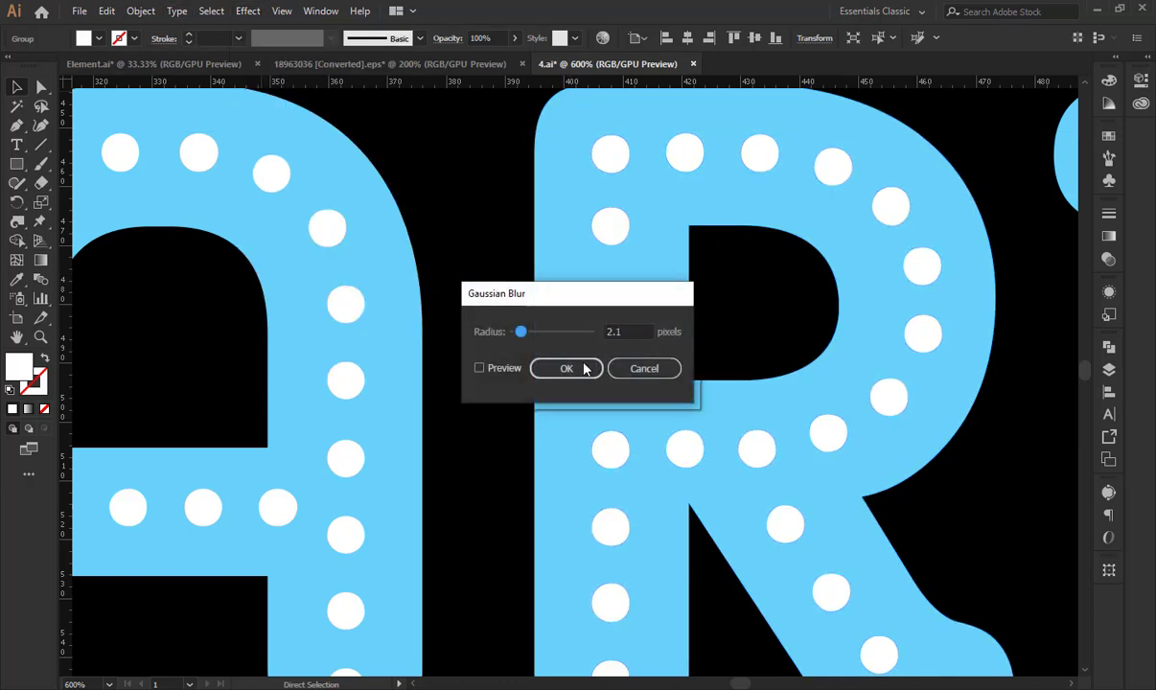
click(479, 369)
drag(555, 292, 745, 361)
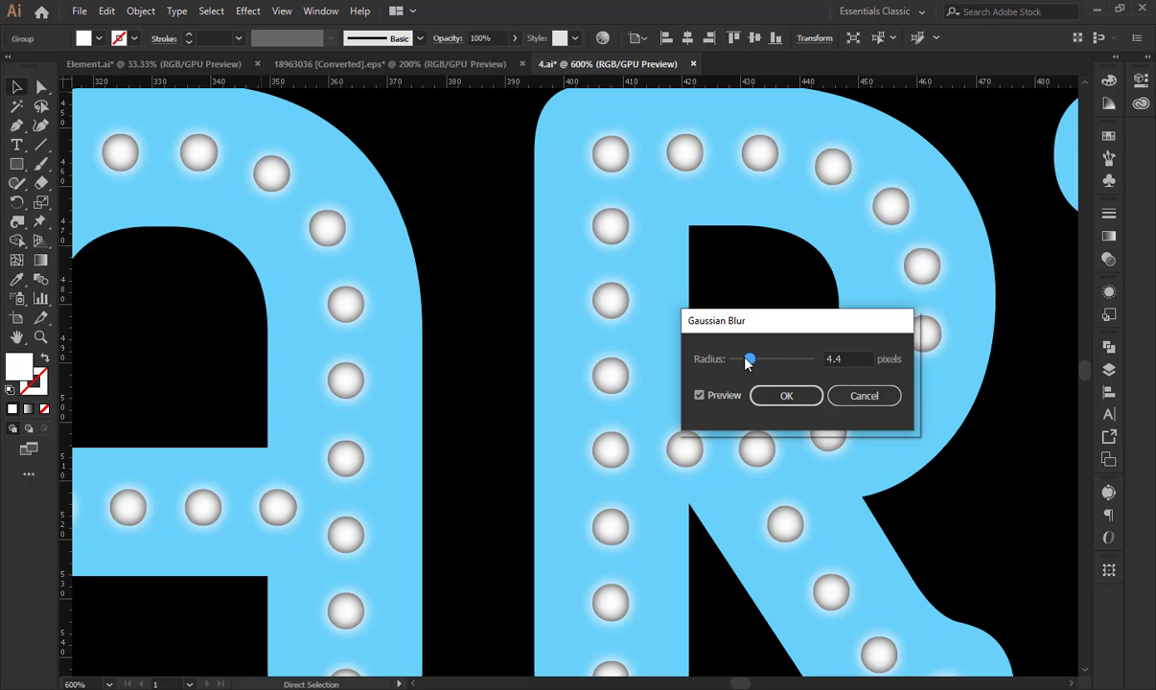
click(782, 403)
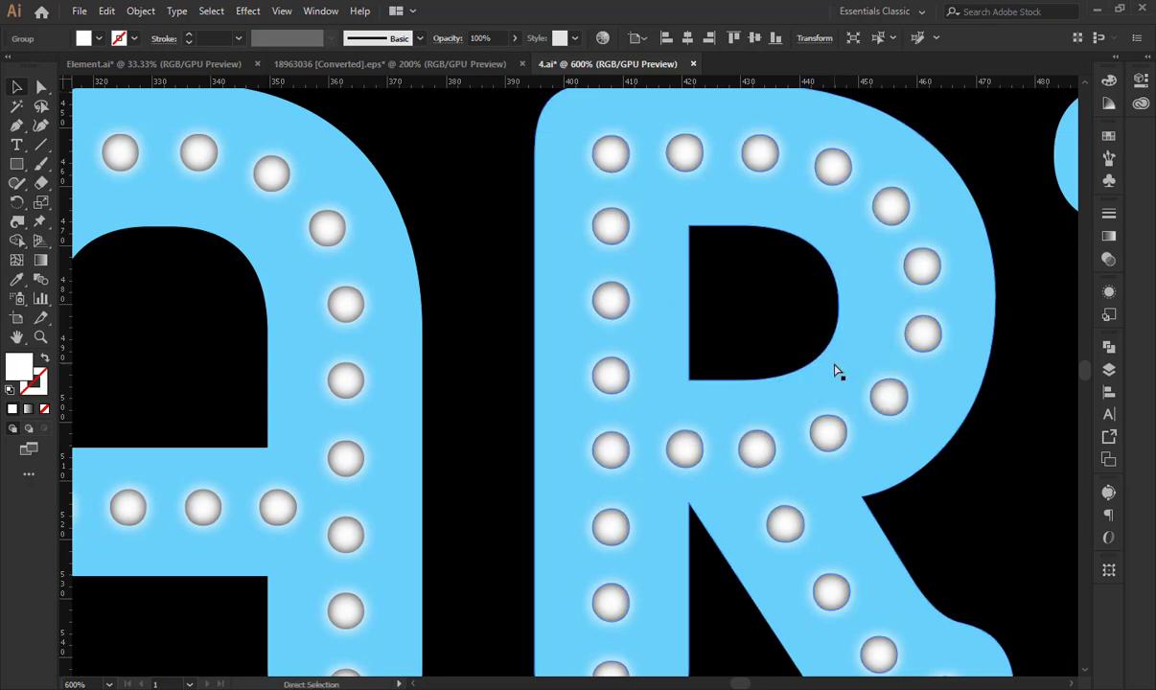
key(ctrl+1)
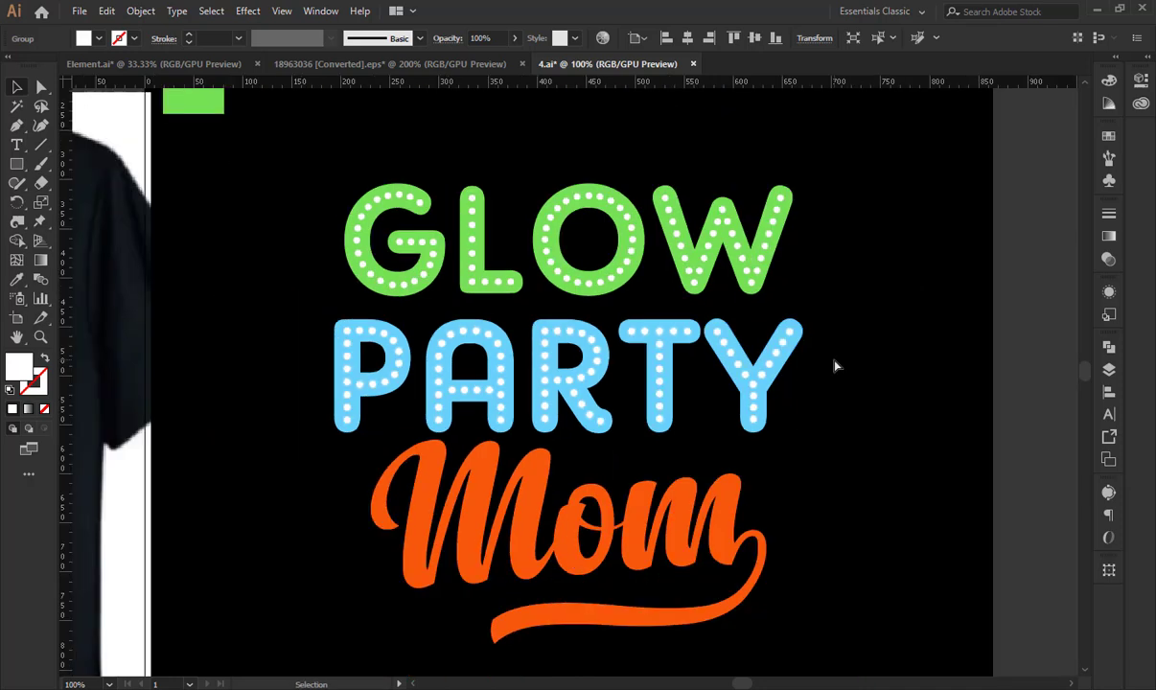
key(v)
click(926, 371)
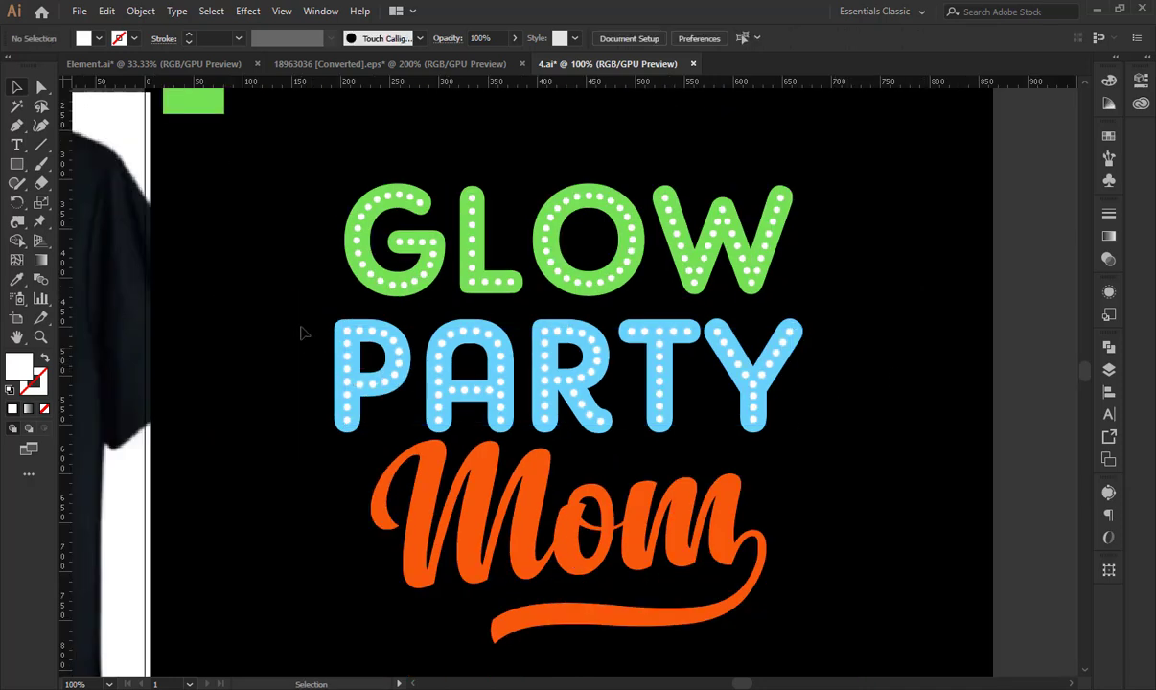
Group the PARTY letters with their dots, and group the GLOW letters with their dots.
drag(649, 439, 858, 436)
key(ctrl+g)
click(890, 418)
drag(837, 213, 366, 266)
key(ctrl+g)
Tighten the line spacing by nudging GLOW down toward PARTY and Mom up beneath it.
drag(305, 190, 758, 528)
click(708, 292)
click(711, 275)
key(shift+Down)
key(Down)
key(ctrl+minus)
key(ctrl+minus)
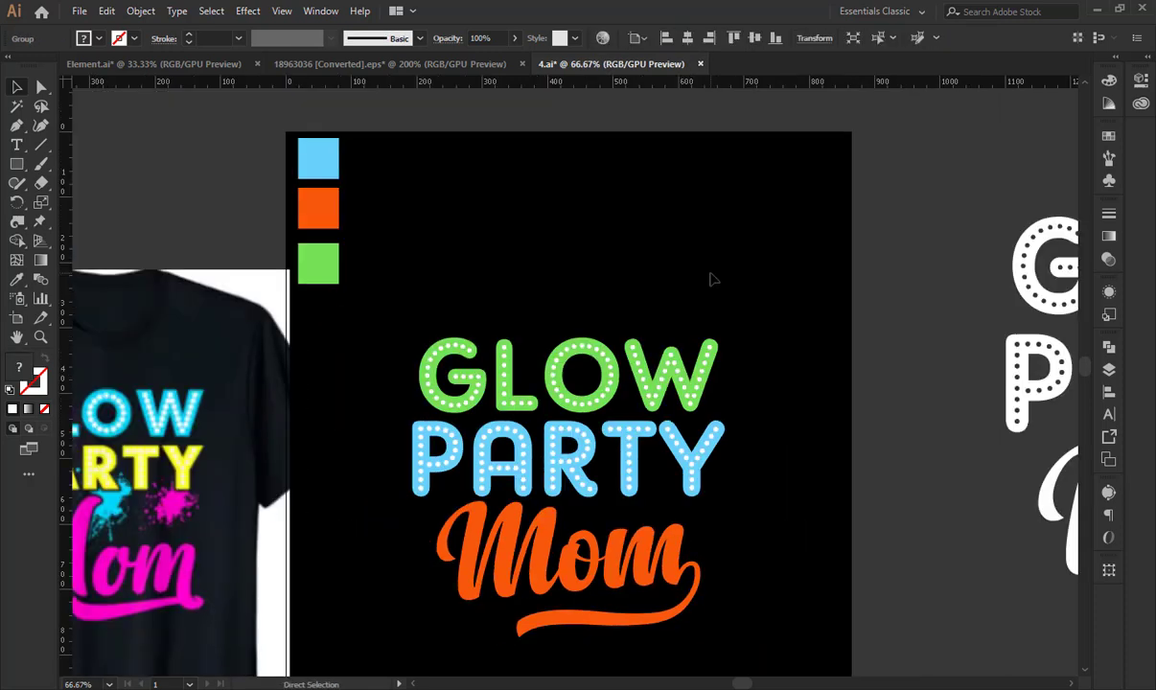
drag(648, 519, 653, 433)
click(630, 448)
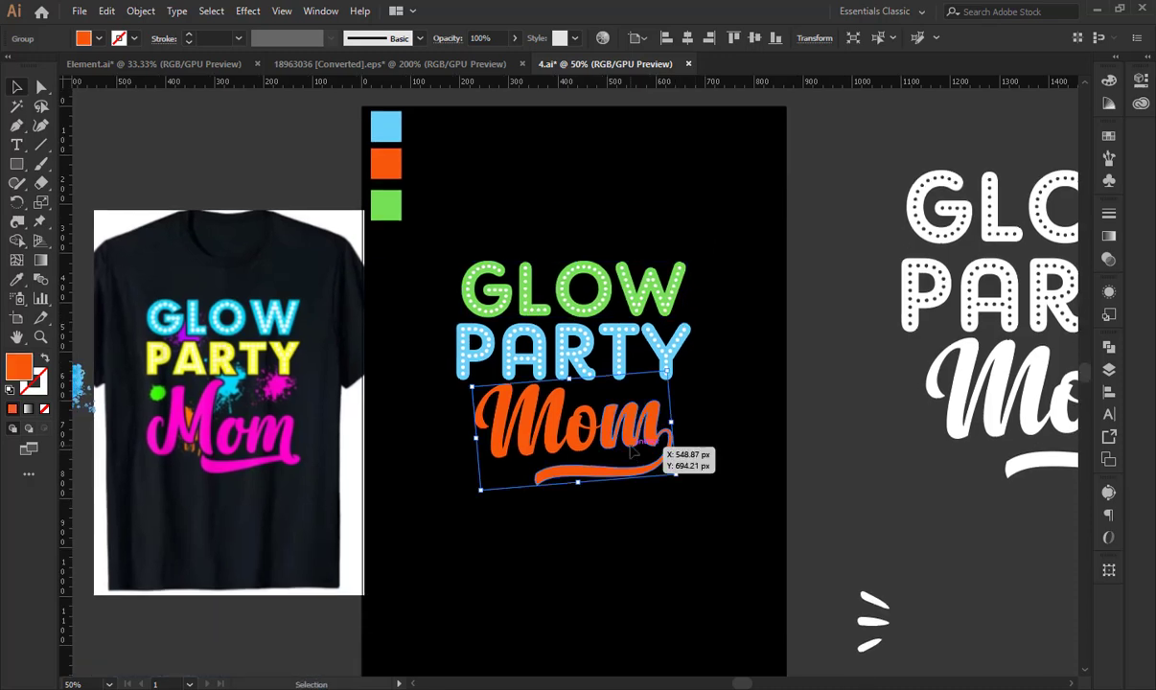
click(715, 541)
Bring the blue, orange and green paint splashes onto the black artboard, with the orange one over GLOW.
drag(581, 542, 737, 493)
drag(245, 453, 861, 493)
click(862, 494)
drag(714, 478, 524, 545)
drag(450, 487, 667, 252)
click(735, 255)
click(622, 230)
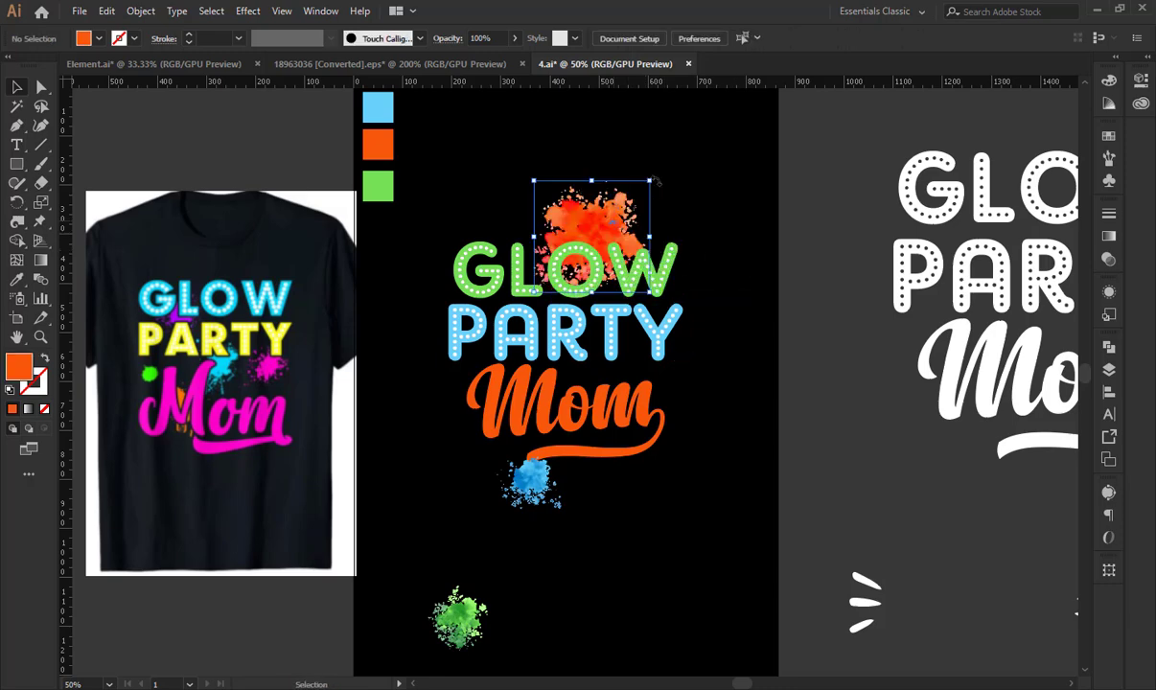
Rotate and resize the orange splash and position it behind the O of GLOW.
mouse_move(652, 178)
mouse_down()
mouse_move(675, 180)
mouse_move(679, 230)
mouse_move(734, 238)
mouse_up()
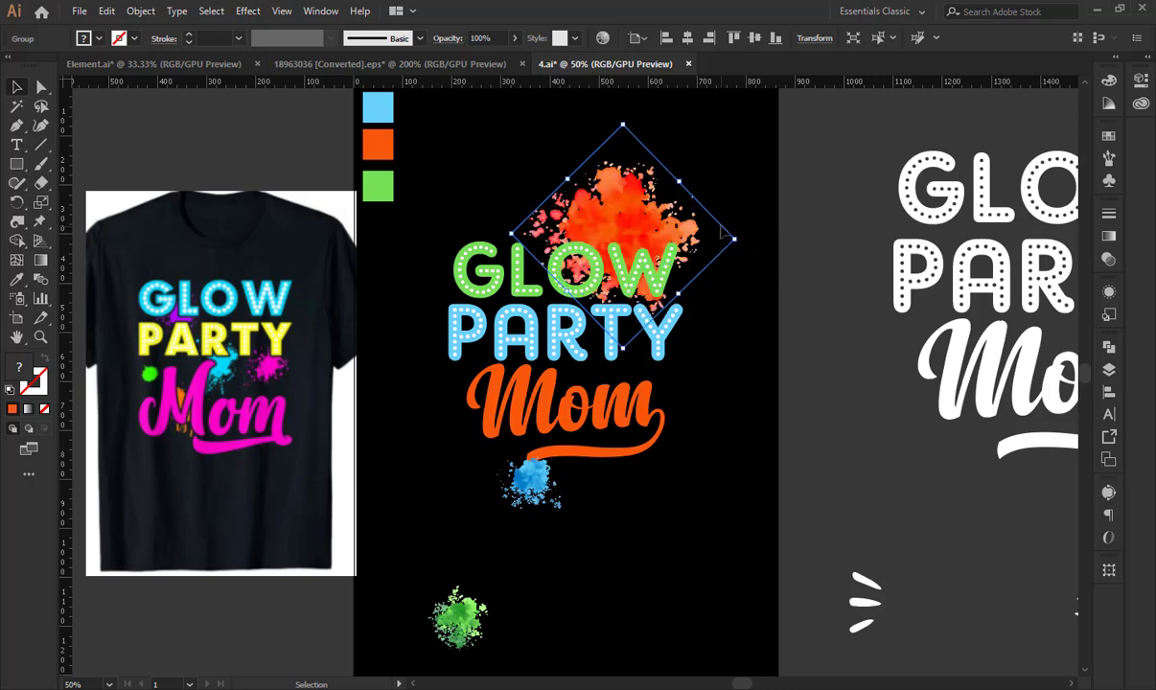
drag(682, 184, 718, 149)
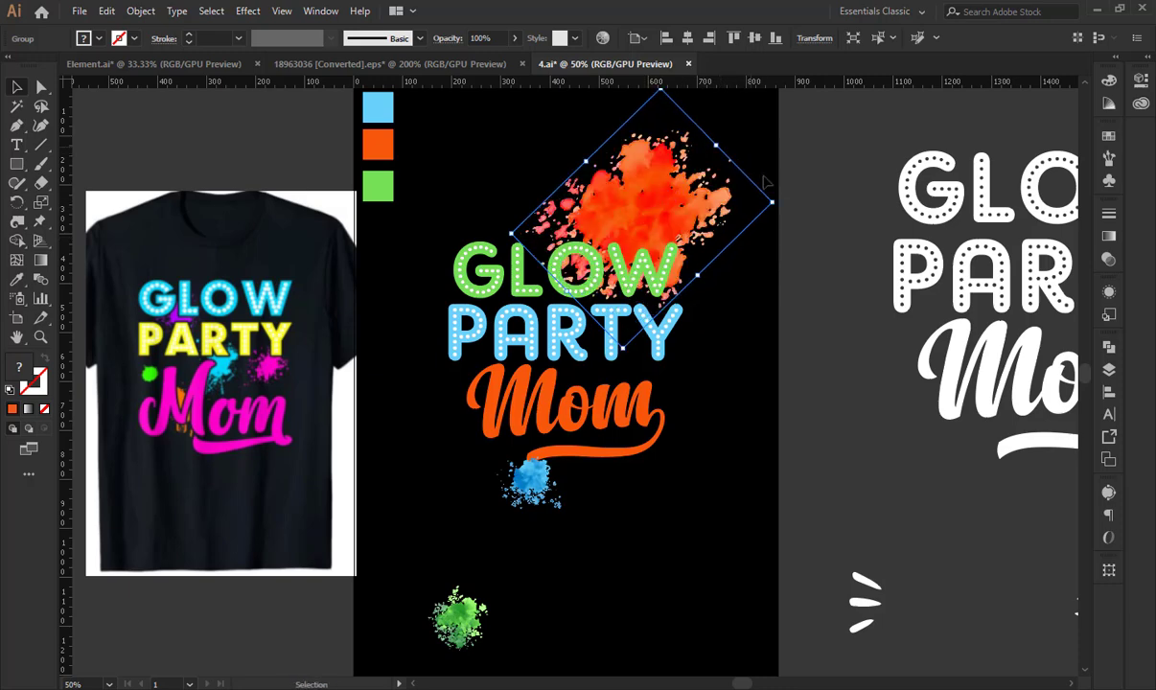
drag(780, 194, 743, 278)
drag(747, 213, 608, 254)
click(674, 174)
click(674, 211)
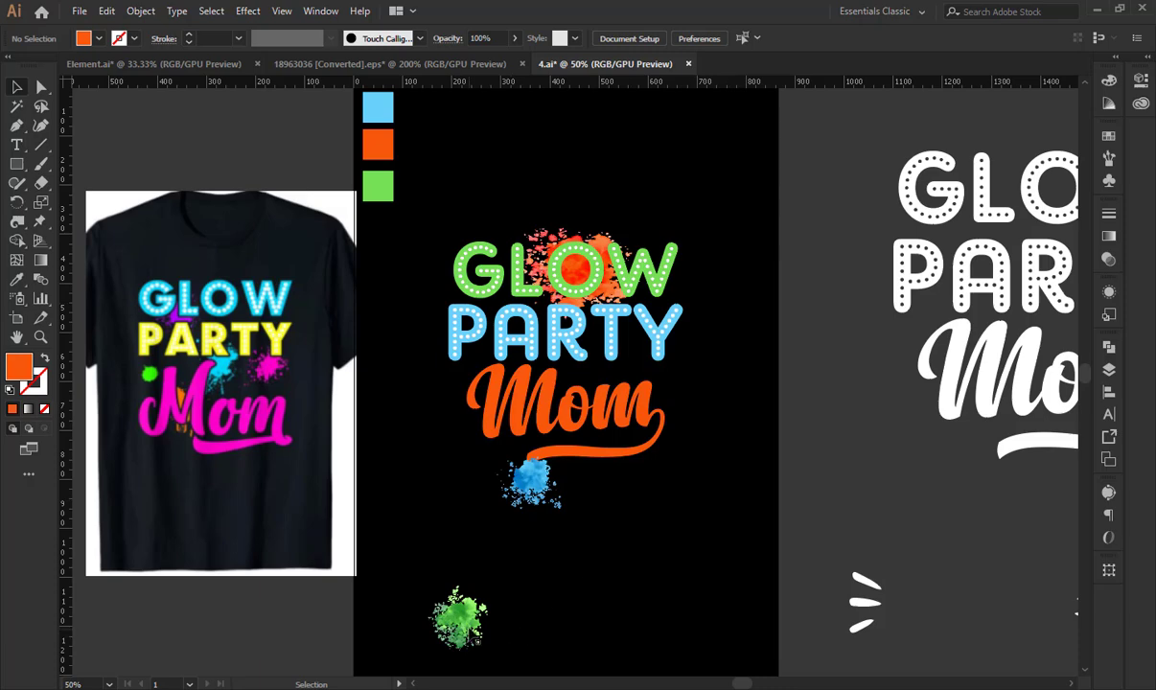
Move the green splash between the right ends of PARTY and Mom, and enlarge and widen it.
click(462, 594)
drag(462, 594, 666, 372)
click(726, 384)
drag(574, 365, 549, 365)
click(718, 346)
drag(628, 385, 650, 383)
click(740, 445)
Enlarge the blue splash and place it at the lower left of Mom.
click(532, 478)
drag(534, 497, 503, 455)
click(684, 545)
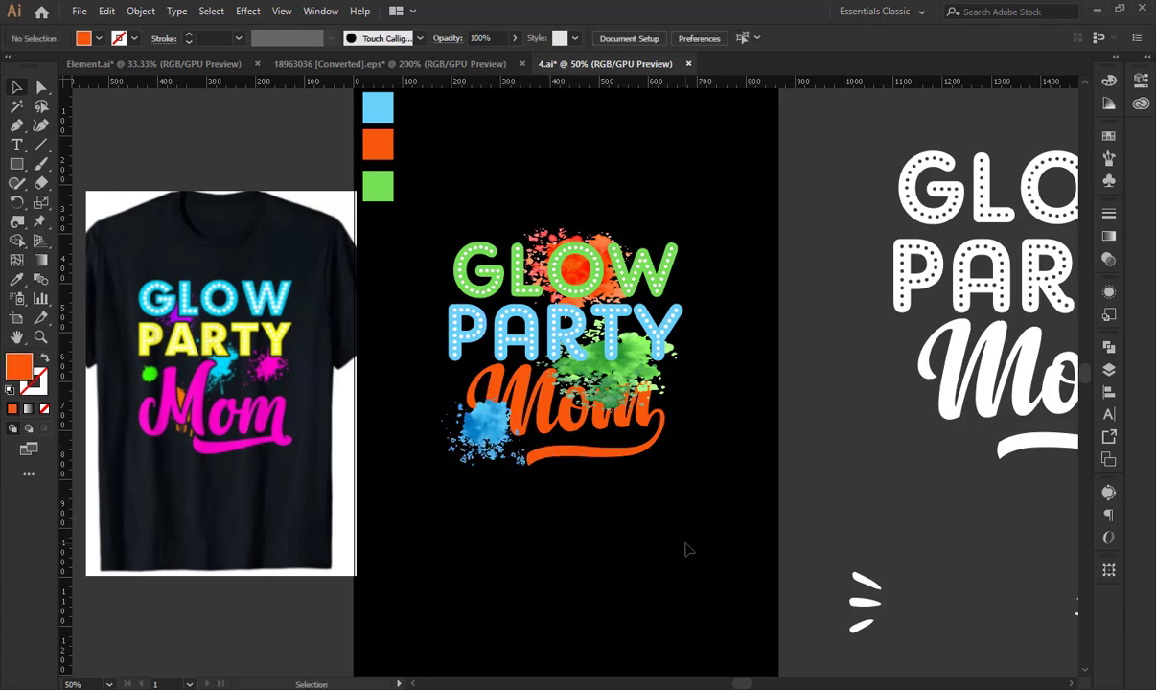
drag(682, 545, 702, 561)
Cut the GLOW, PARTY and Mom lettering and paste it in place in front of the paint splashes.
click(498, 321)
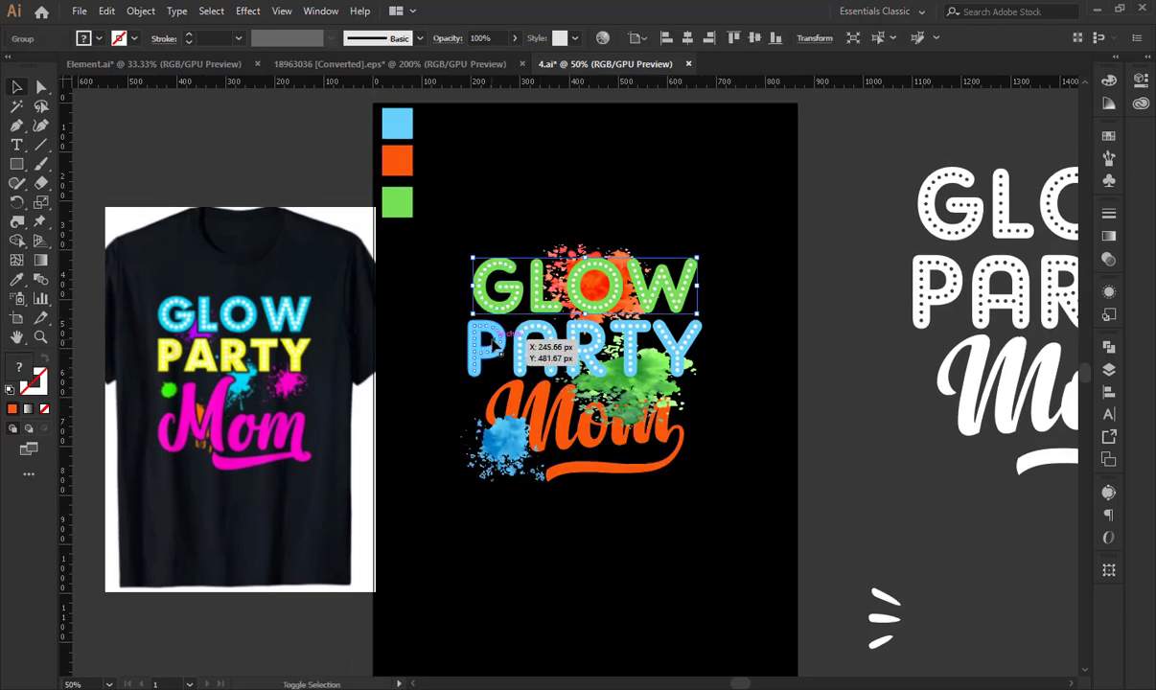
key(ctrl+x)
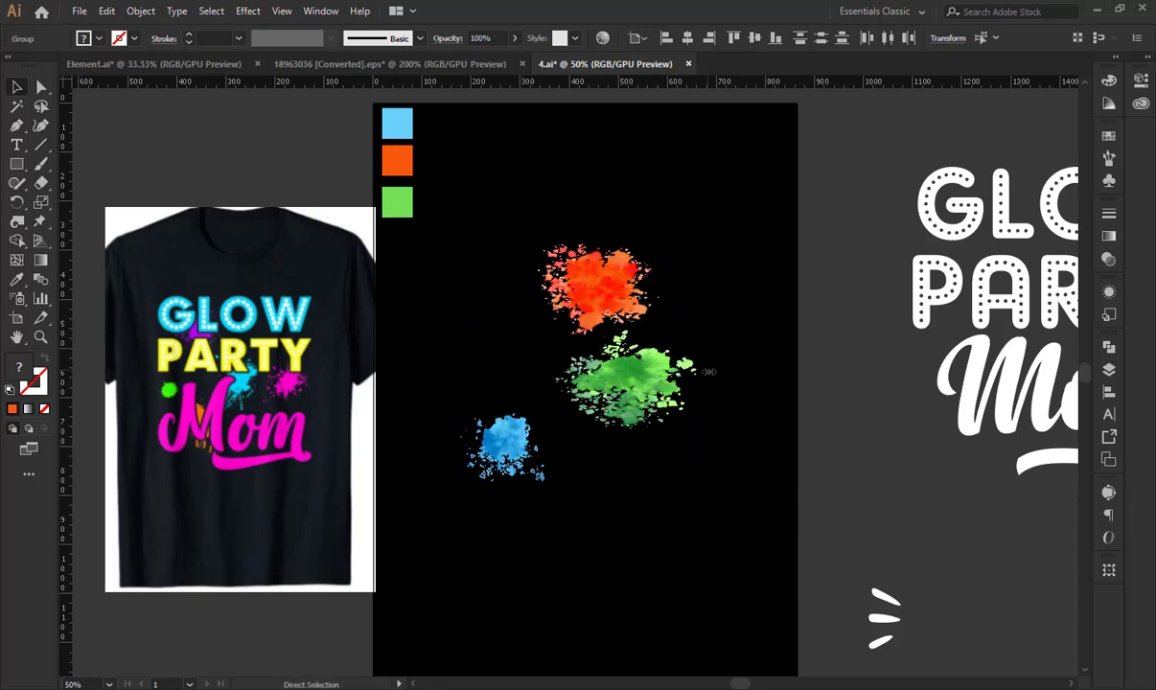
key(ctrl+f)
click(680, 549)
drag(766, 509, 728, 532)
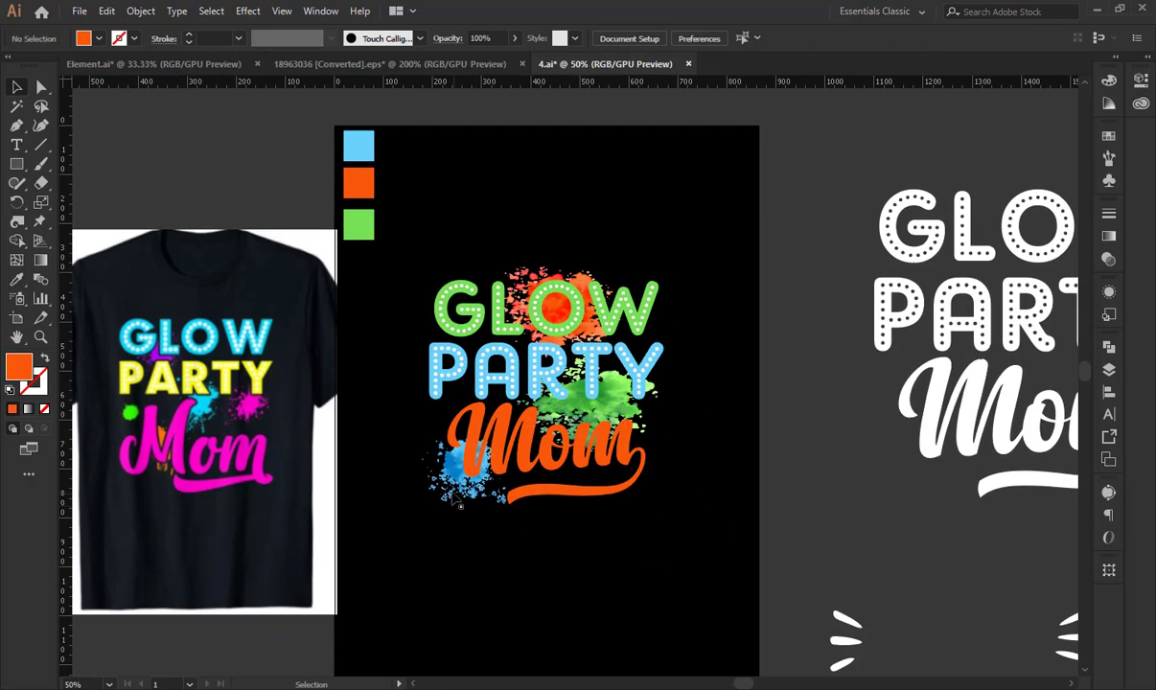
Enlarge the blue splash upward so it fills the area behind the M of Mom.
click(434, 472)
drag(464, 436, 489, 407)
click(726, 413)
drag(750, 421, 729, 446)
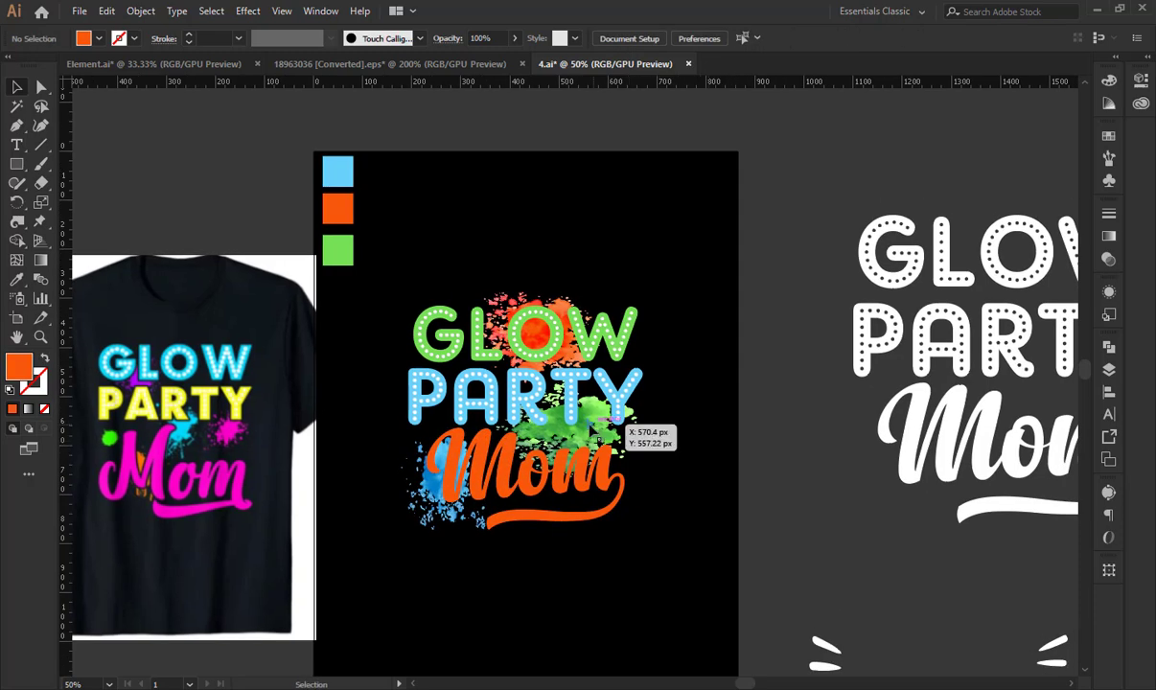
Group the GLOW, PARTY and Mom lettering together and check the selection of the whole design.
click(591, 433)
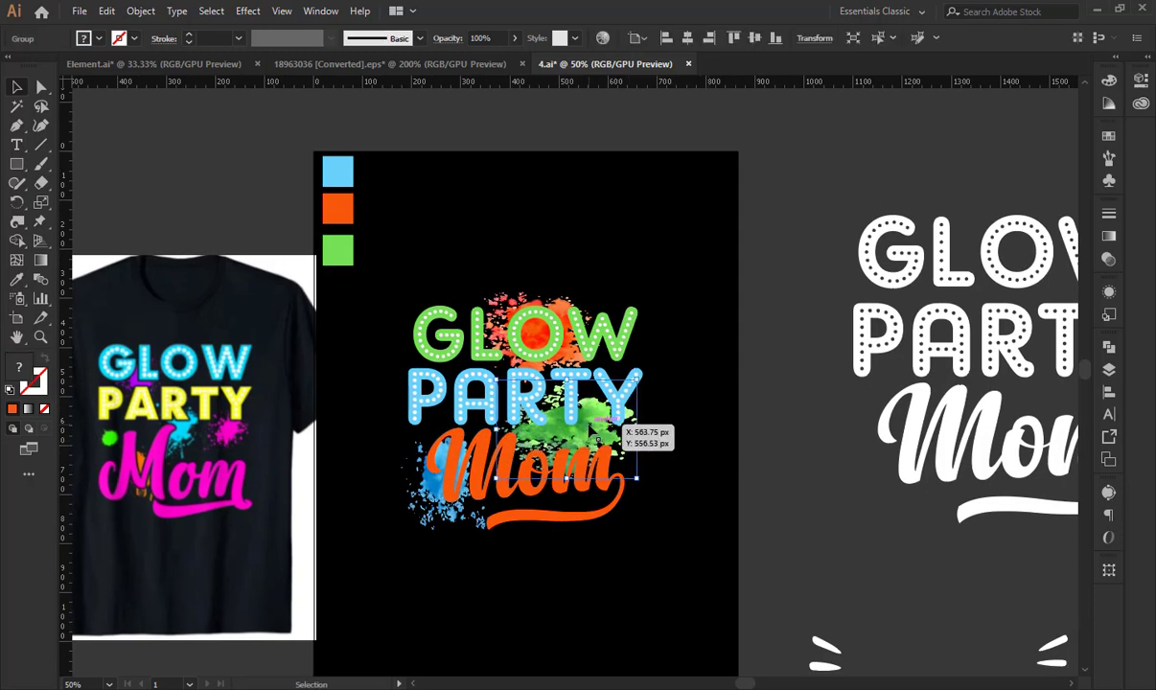
click(621, 347)
shift+click(615, 391)
shift+click(604, 481)
key(ctrl+g)
drag(415, 287, 674, 569)
key(a)
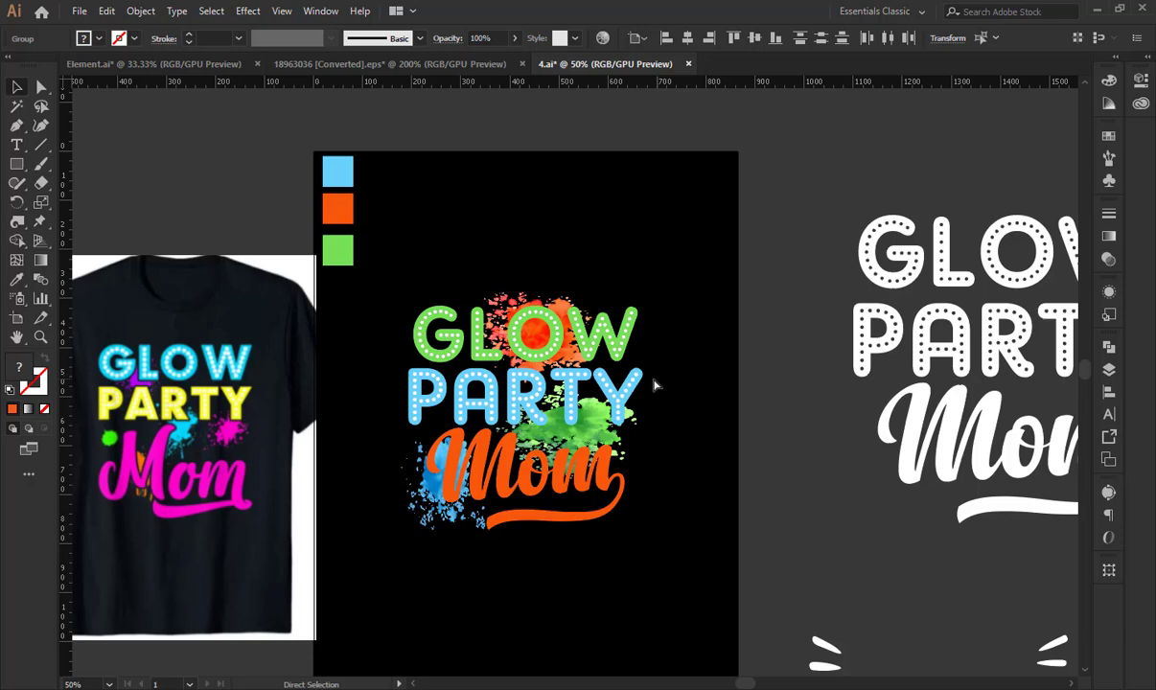
key(v)
click(712, 486)
Place the right-hand set of white accent strokes on the artboard beside the end of Mom.
drag(715, 535, 680, 475)
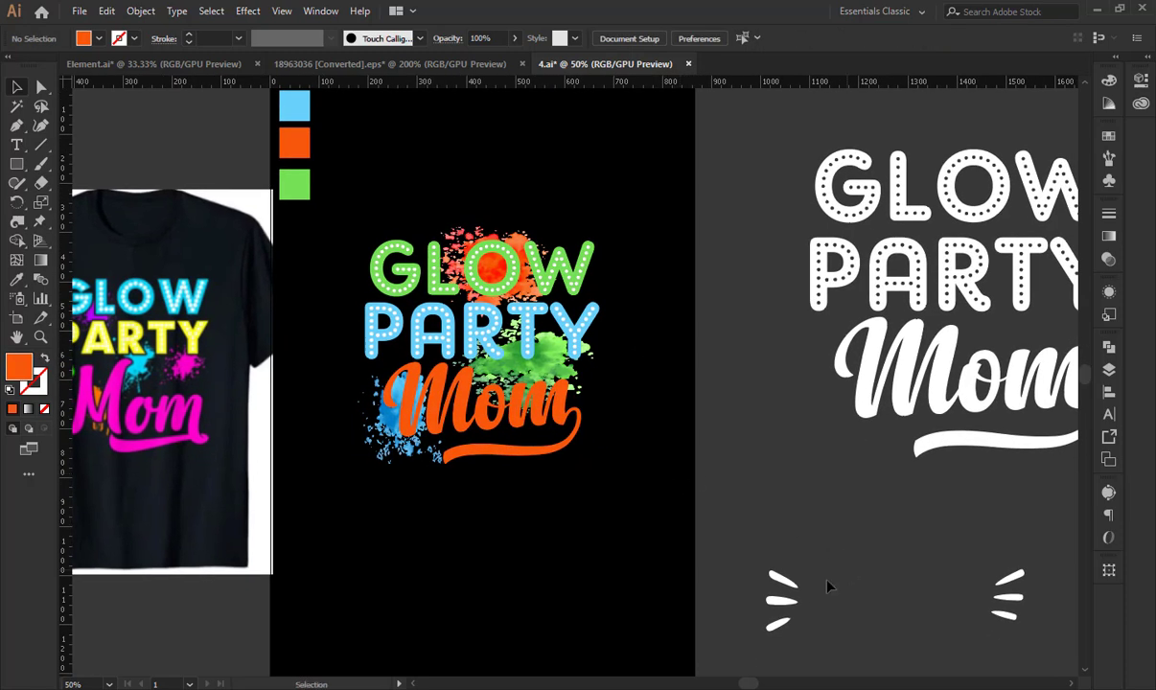
right_click(790, 604)
click(838, 477)
click(808, 506)
drag(915, 530, 926, 606)
drag(882, 561, 468, 336)
Fine-tune the angle and position of the white strokes beside Mom's last letter, just below the Y of PARTY.
key(ctrl+plus)
key(ctrl+plus)
key(ctrl+plus)
key(ctrl+plus)
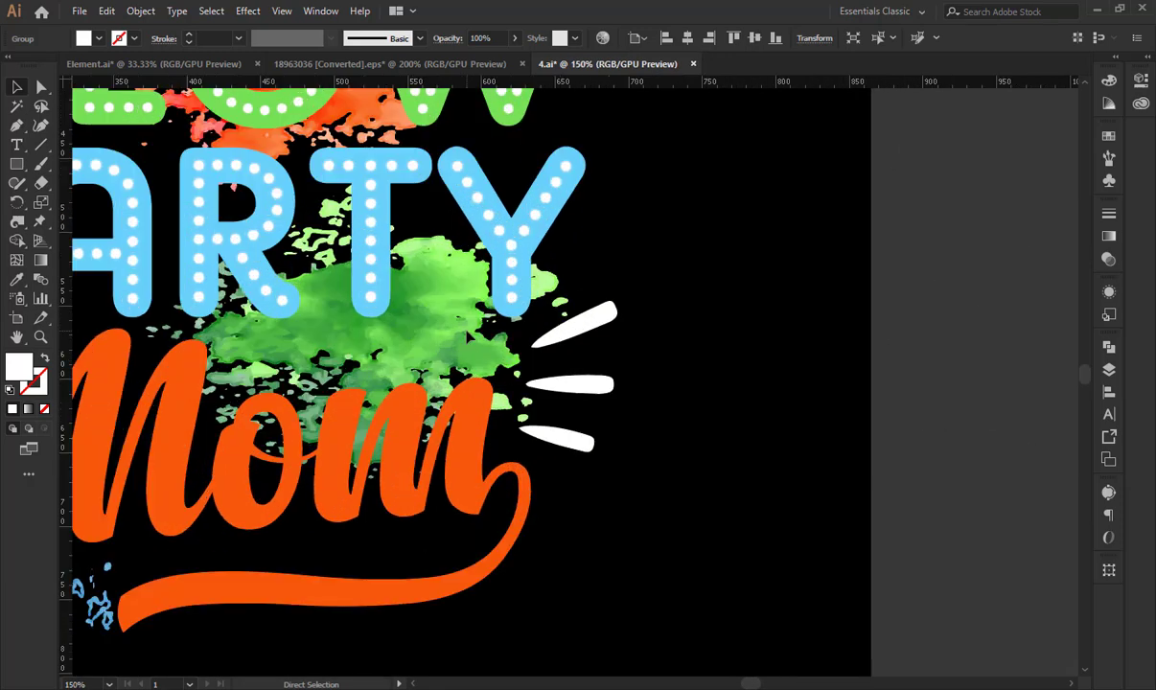
drag(633, 377, 565, 397)
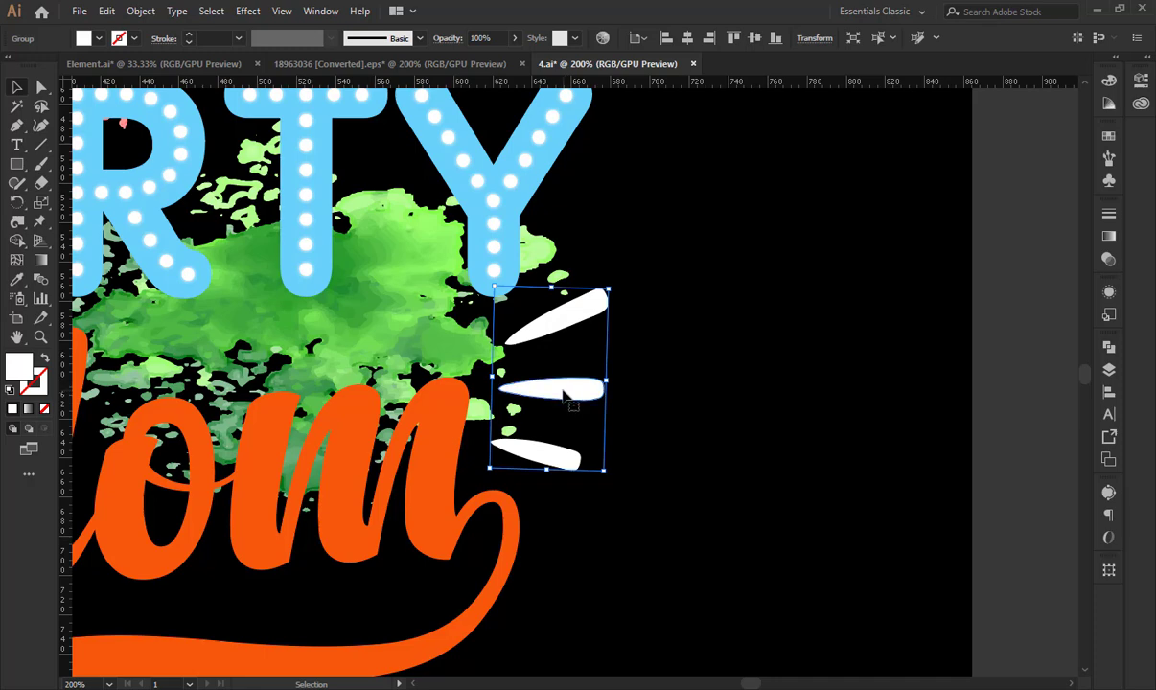
key(Down)
Recolor the three accent strokes with a light green sampled from the green splash.
key(i)
key(ctrl+shift+a)
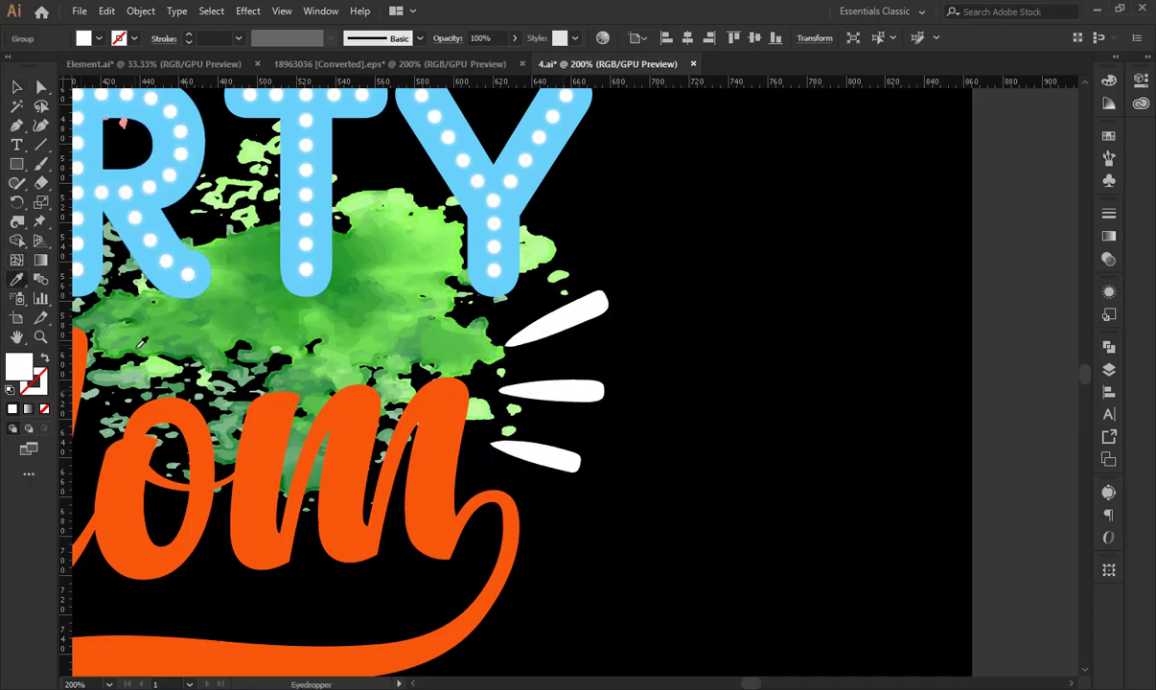
click(162, 354)
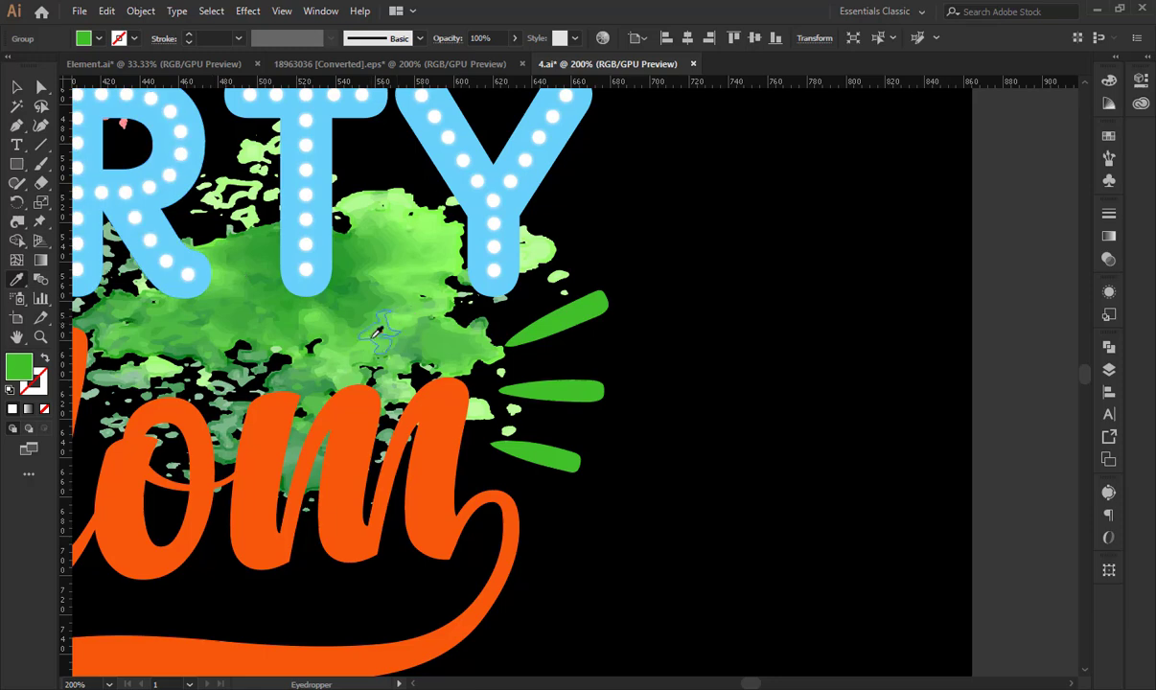
click(386, 331)
Isolate the stroke group and recolor its middle stroke with the blue sampled from PARTY.
click(16, 87)
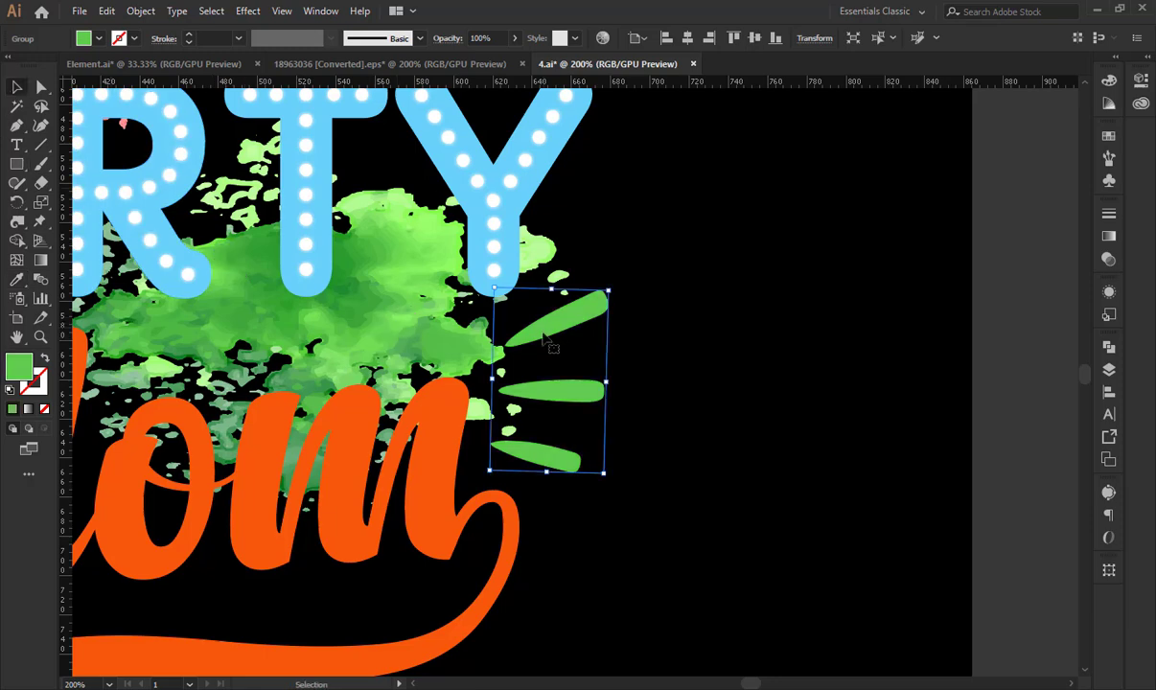
double_click(542, 393)
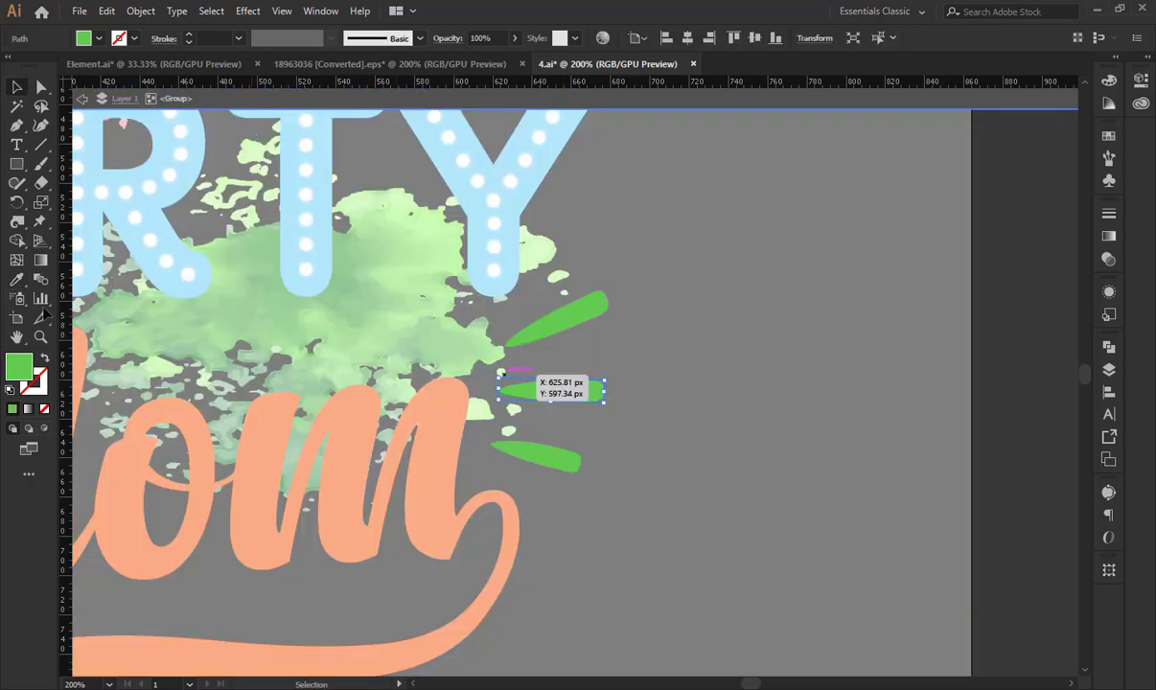
click(17, 280)
click(170, 217)
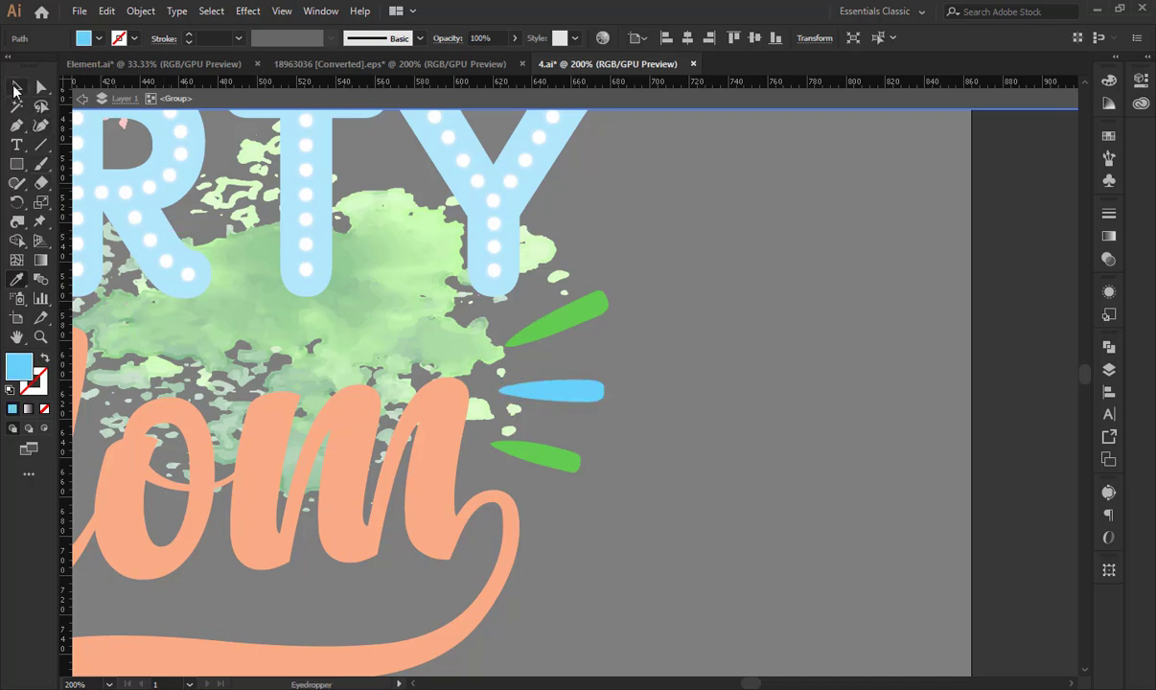
Recolor the upper accent stroke with the orange sampled from Mom and leave isolation mode.
click(551, 324)
drag(577, 123, 633, 414)
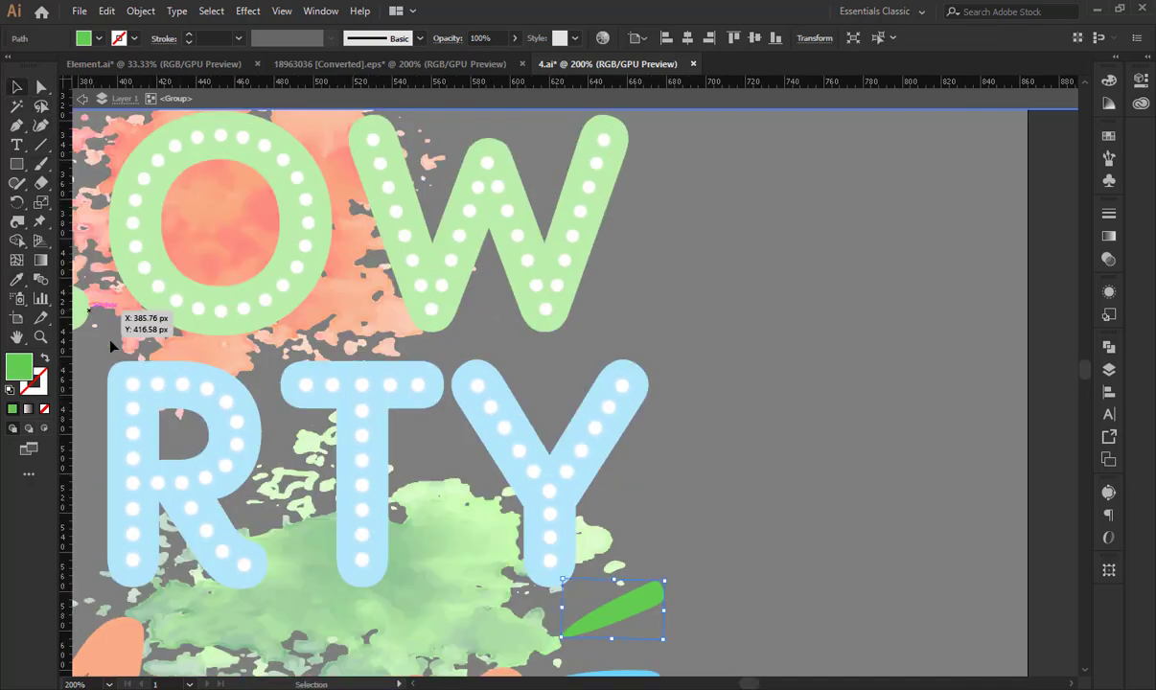
scroll(91, 321, down, 5)
key(i)
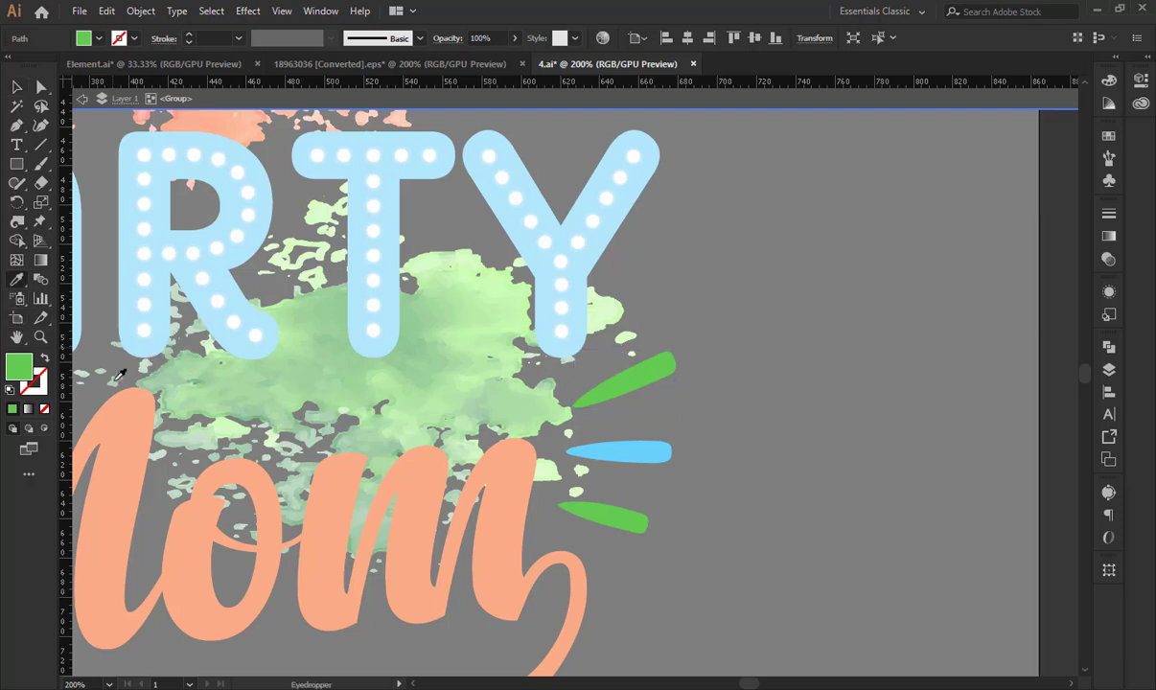
click(117, 408)
double_click(811, 242)
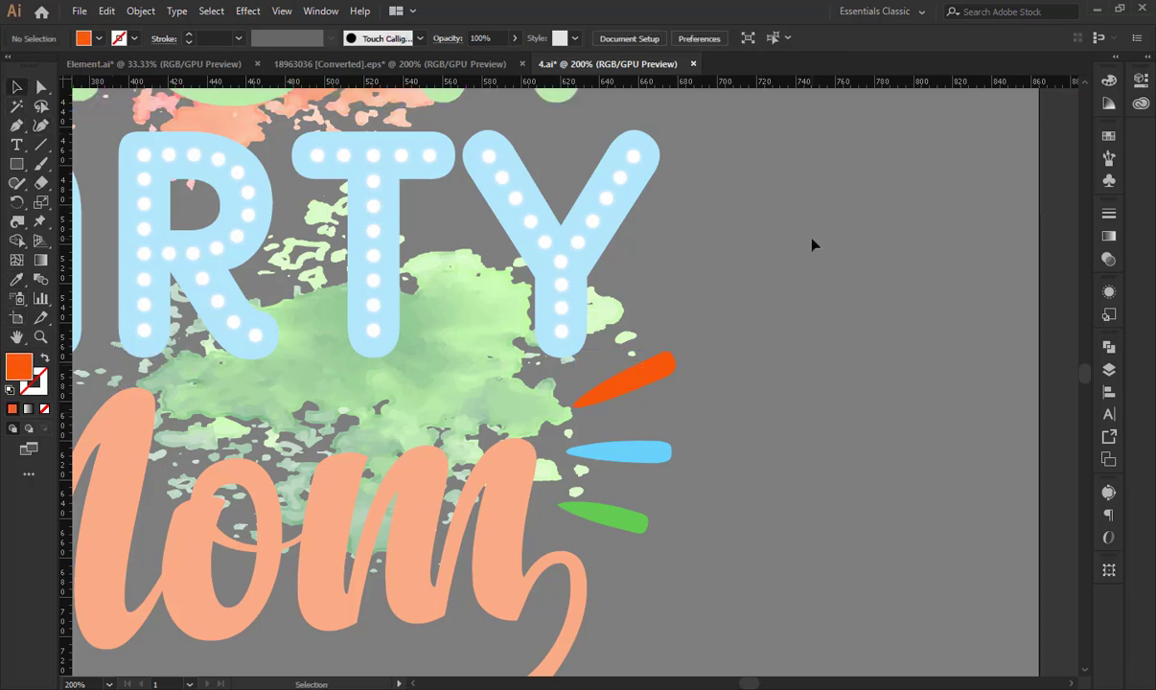
Create a reflected copy of the colored strokes and rotate it into place on the left side of Mom.
key(ctrl+minus)
key(ctrl+minus)
key(ctrl+minus)
drag(643, 390, 683, 355)
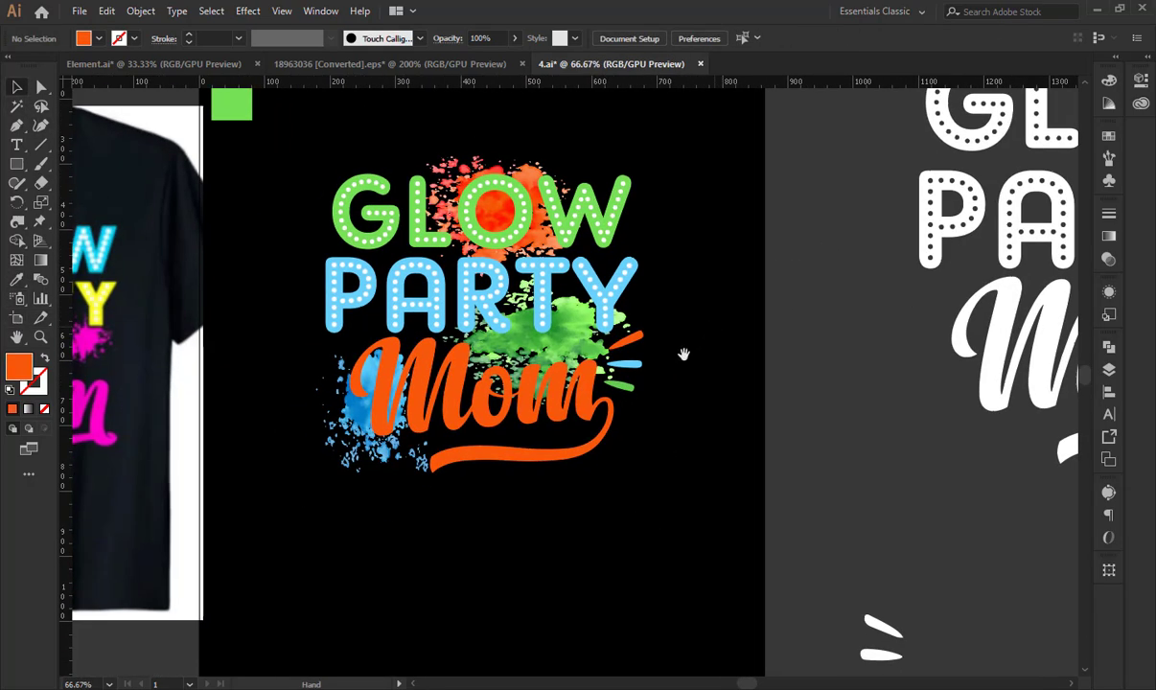
right_click(624, 372)
mouse_move(697, 530)
click(858, 584)
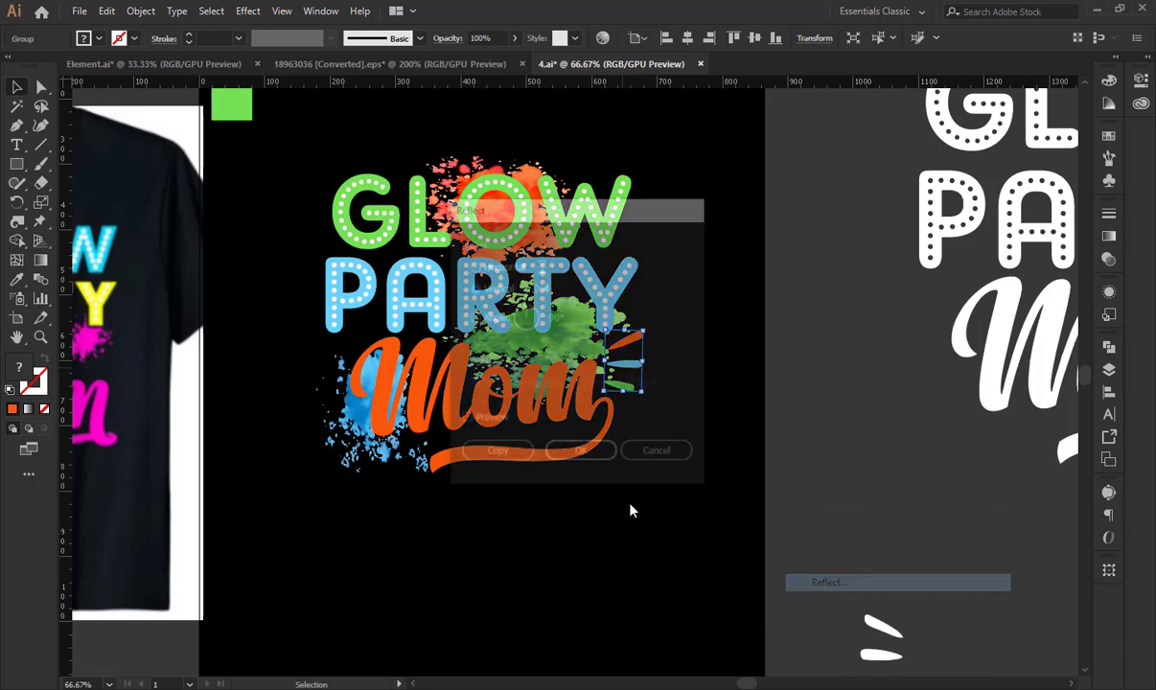
click(498, 449)
mouse_move(625, 362)
mouse_down()
mouse_move(362, 353)
mouse_move(359, 392)
mouse_move(336, 427)
mouse_move(395, 447)
mouse_move(404, 414)
mouse_up()
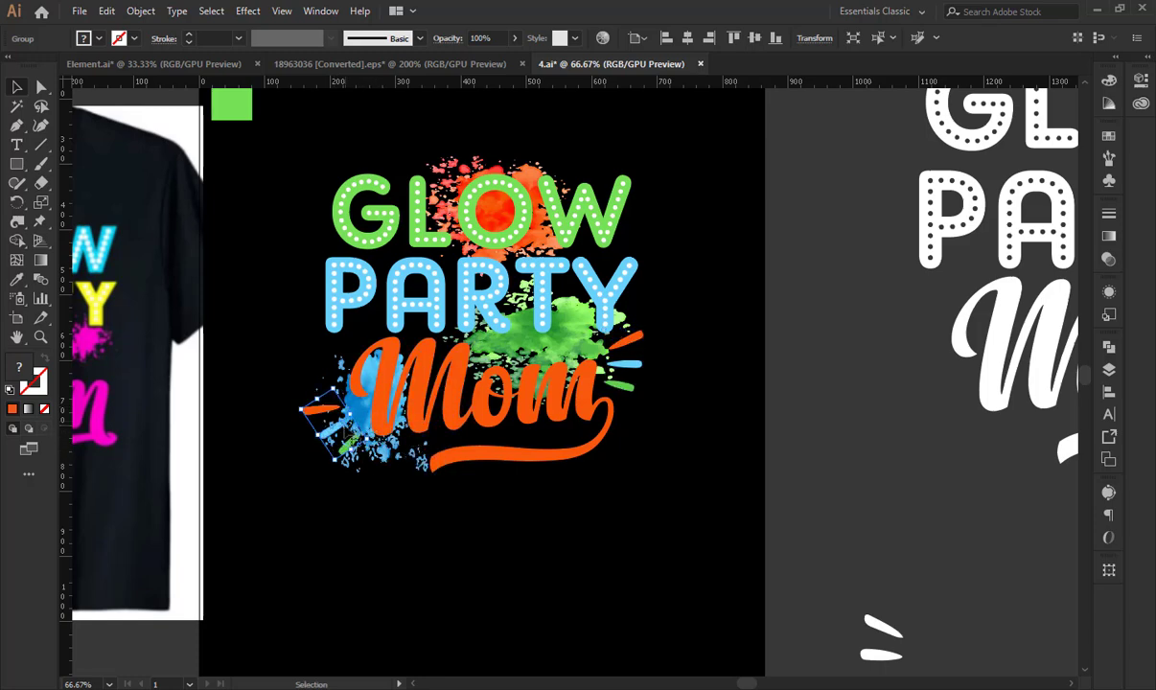
drag(335, 437, 340, 441)
key(ctrl+z)
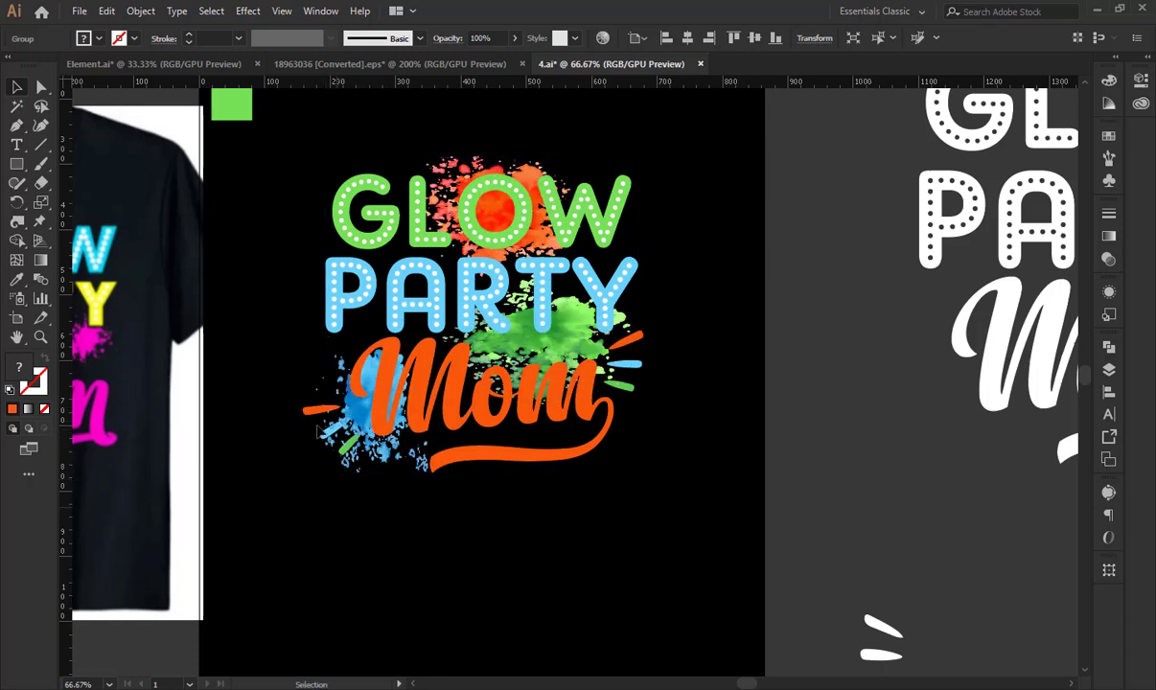
Move the copied accent strokes closer to the lower-left side of Mom and rotate them slightly to follow the lettering.
key(ctrl+z)
key(ctrl+z)
key(ctrl+z)
key(ctrl+shift+z)
key(ctrl+shift+z)
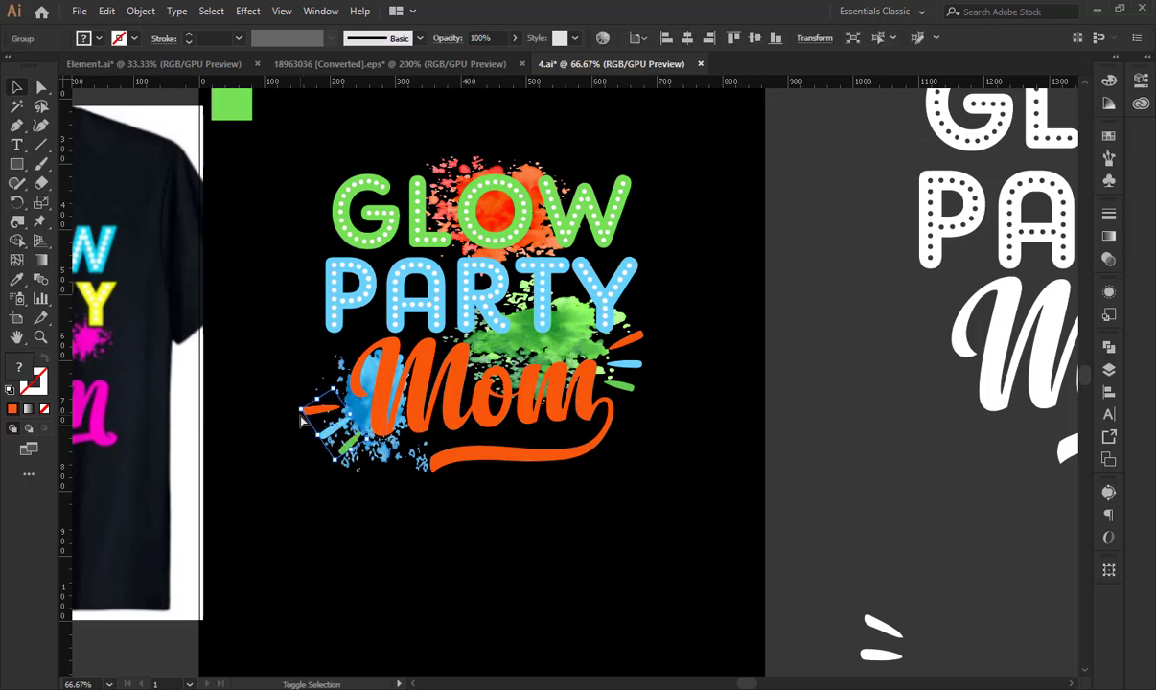
key(shift+Down)
key(shift+Right)
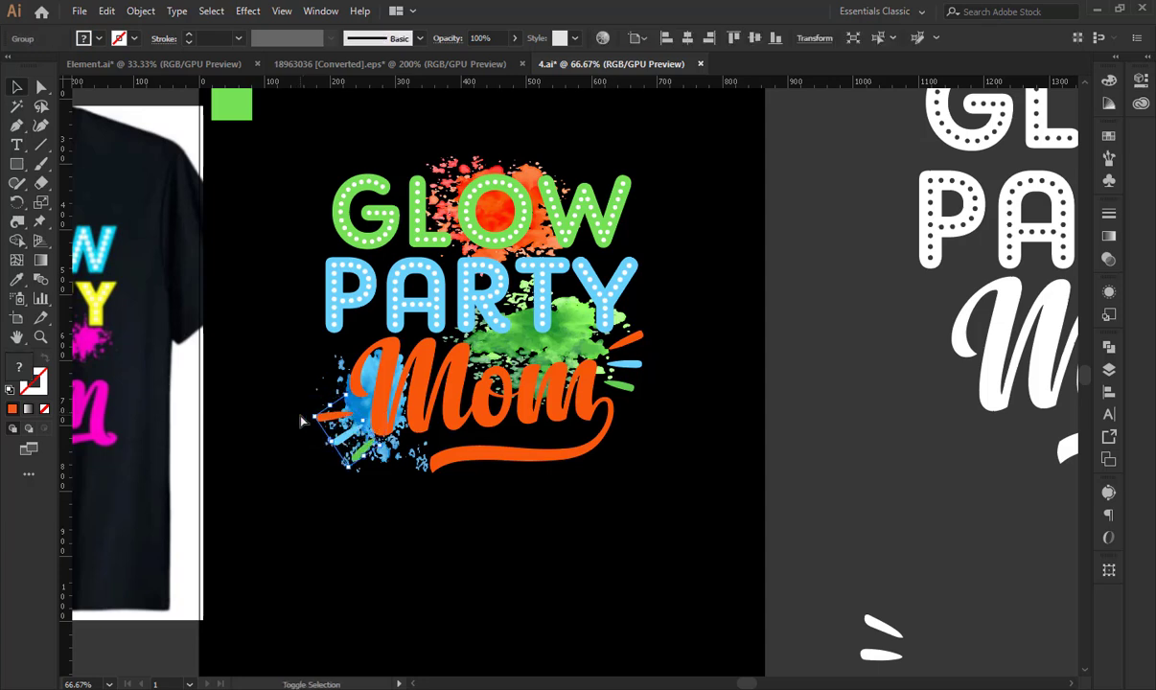
drag(348, 391, 358, 391)
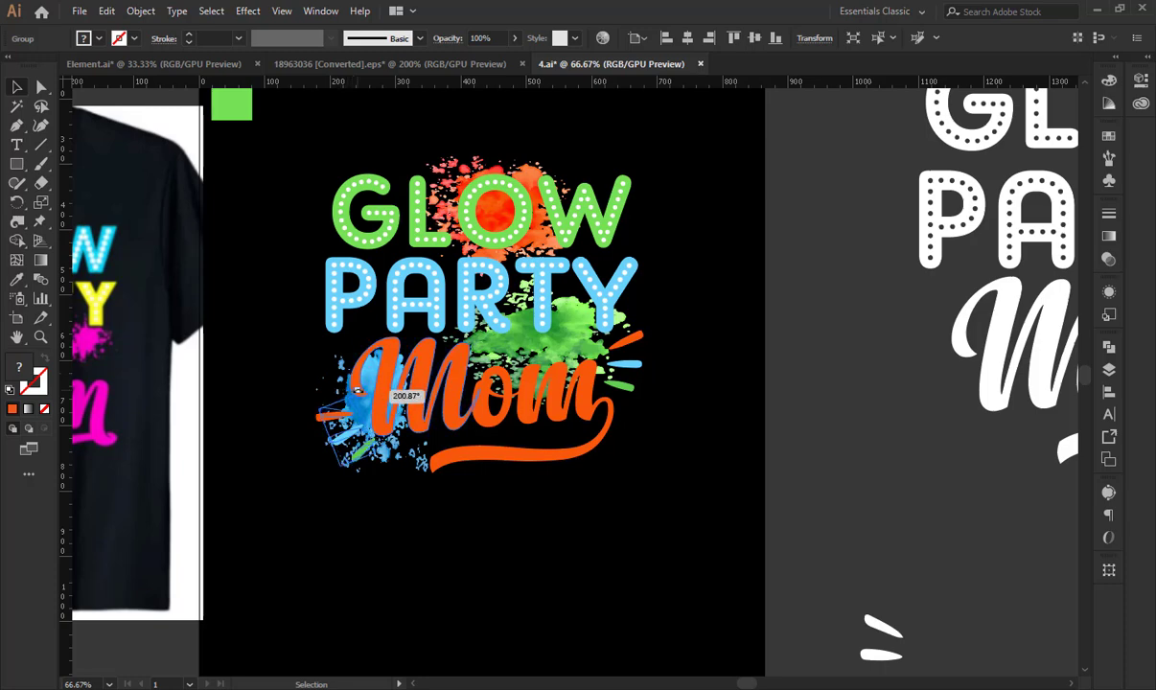
Group the lettering with the accent strokes on both sides of Mom and place the group in front of the splashes.
shift+click(641, 374)
shift+click(598, 407)
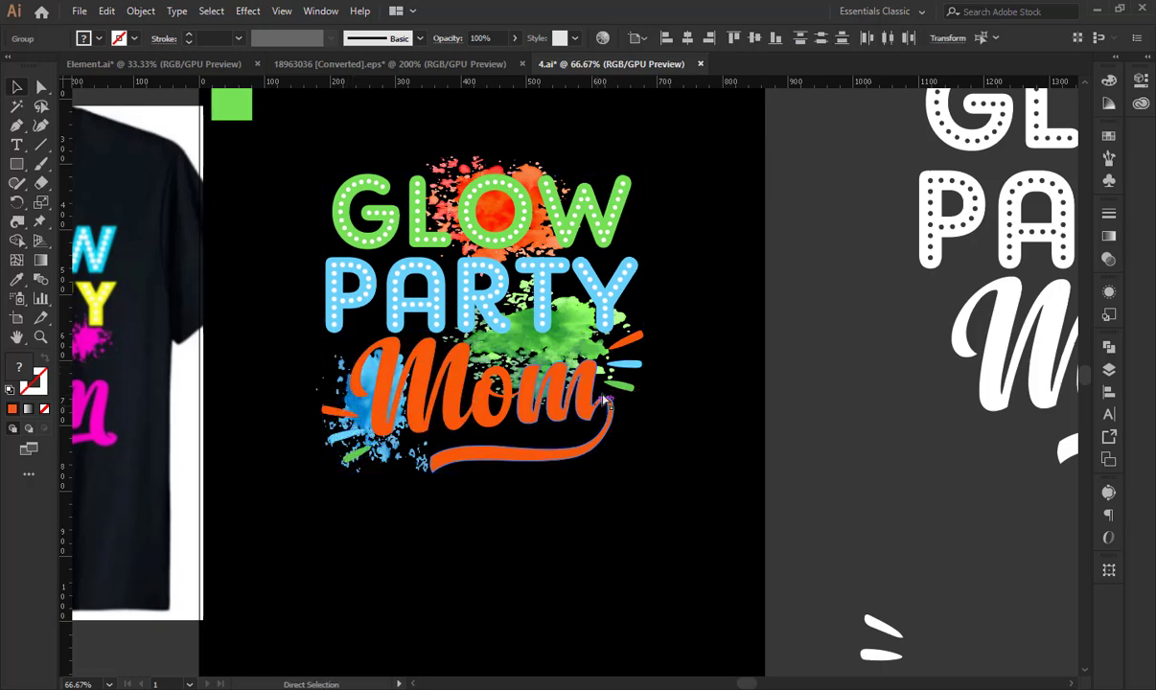
key(ctrl+g)
key(ctrl+x)
key(ctrl+f)
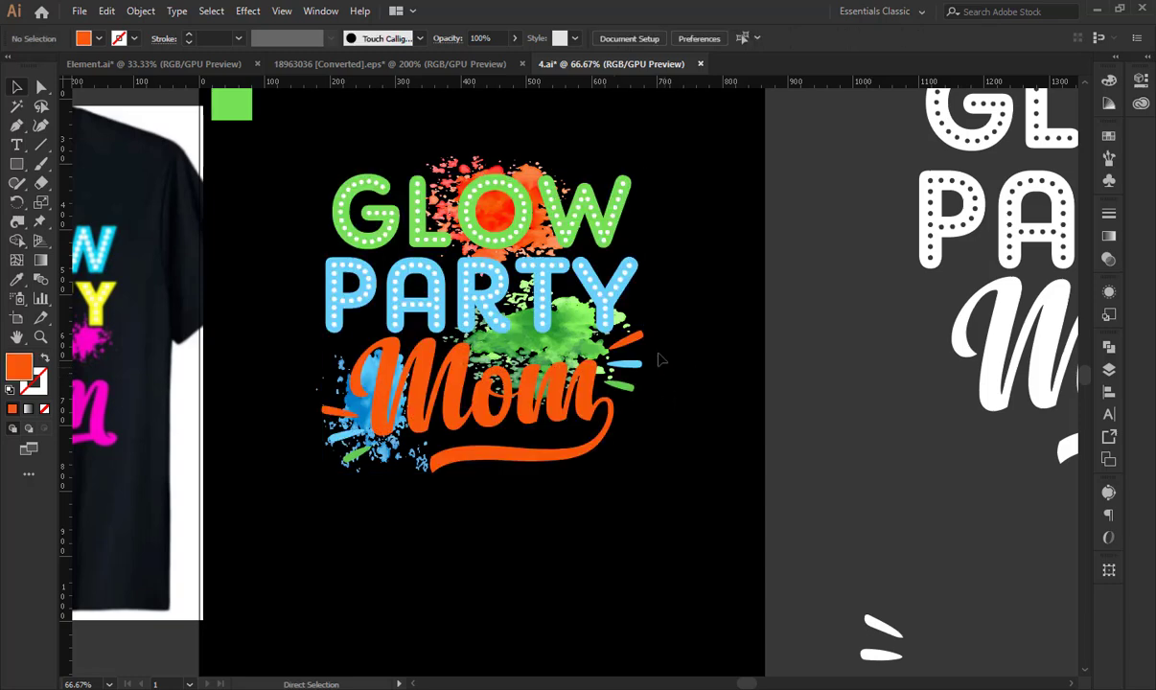
Offset the paths of the lettering and stroke group outward and unite the enlarged outlines into one solid shape.
click(142, 12)
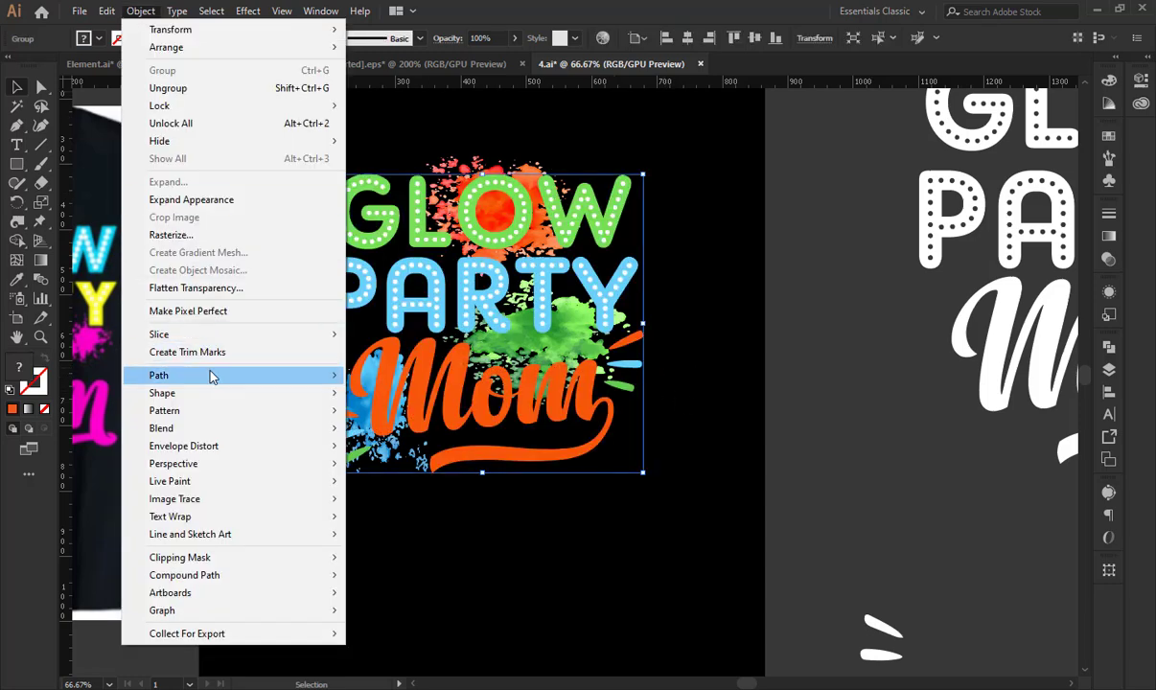
mouse_move(211, 375)
click(410, 436)
click(663, 316)
click(753, 315)
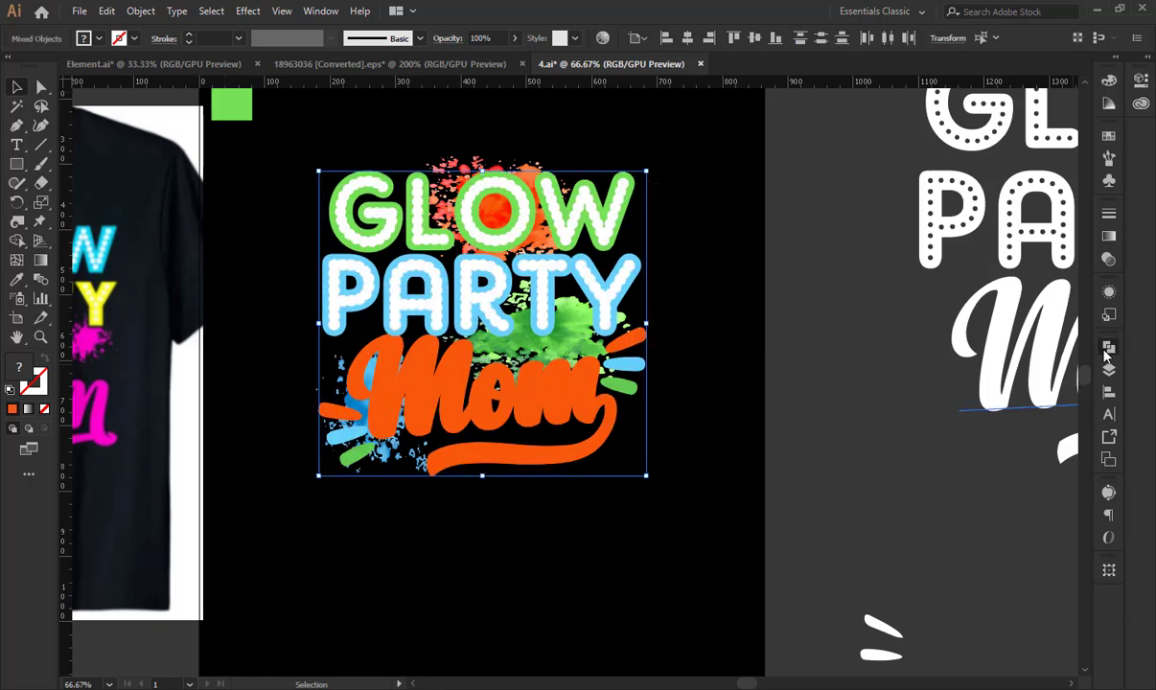
click(1107, 347)
click(922, 383)
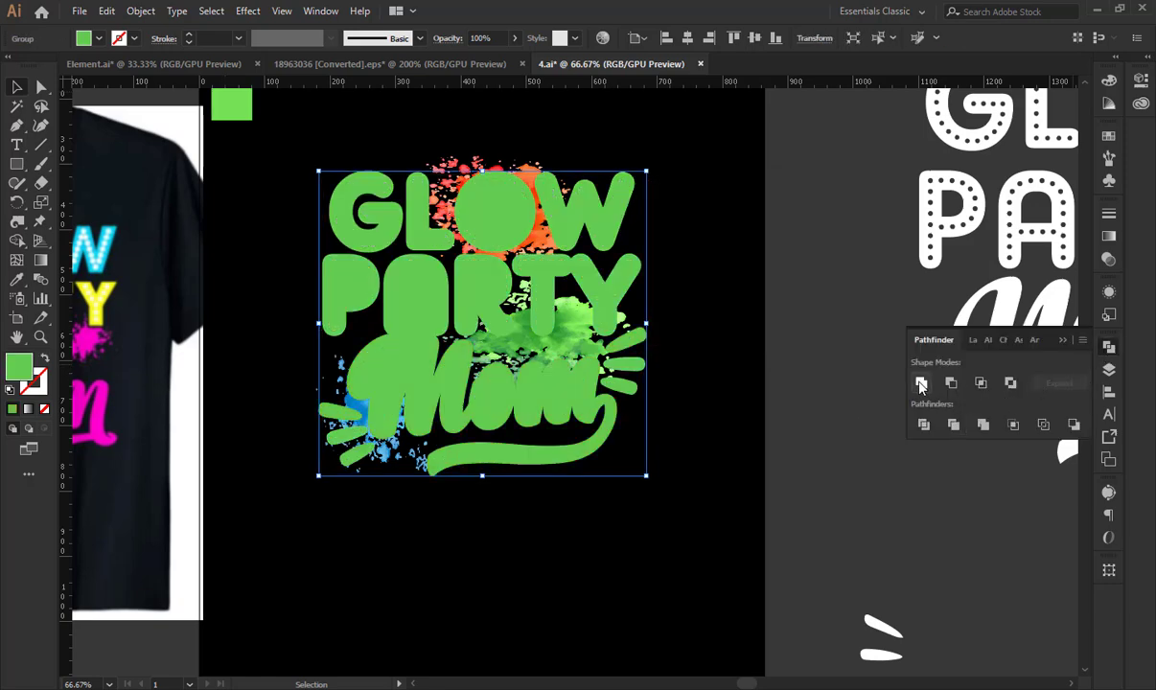
Cut the united outline and paste it in place inside a new opacity mask on the splash group, with Clip turned off.
key(ctrl+z)
key(ctrl+z)
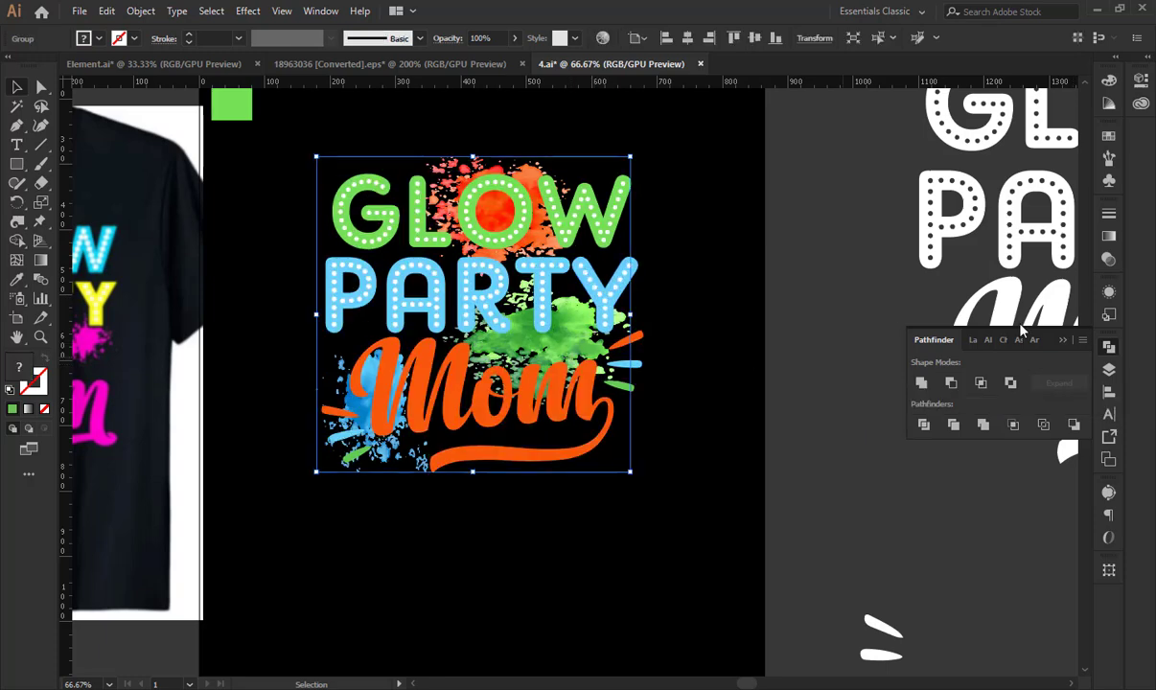
click(1110, 261)
double_click(1003, 275)
click(1028, 275)
key(ctrl+f)
Fill the mask outline with black sampled from the artboard background and return from the opacity mask to the artwork.
click(17, 280)
click(471, 129)
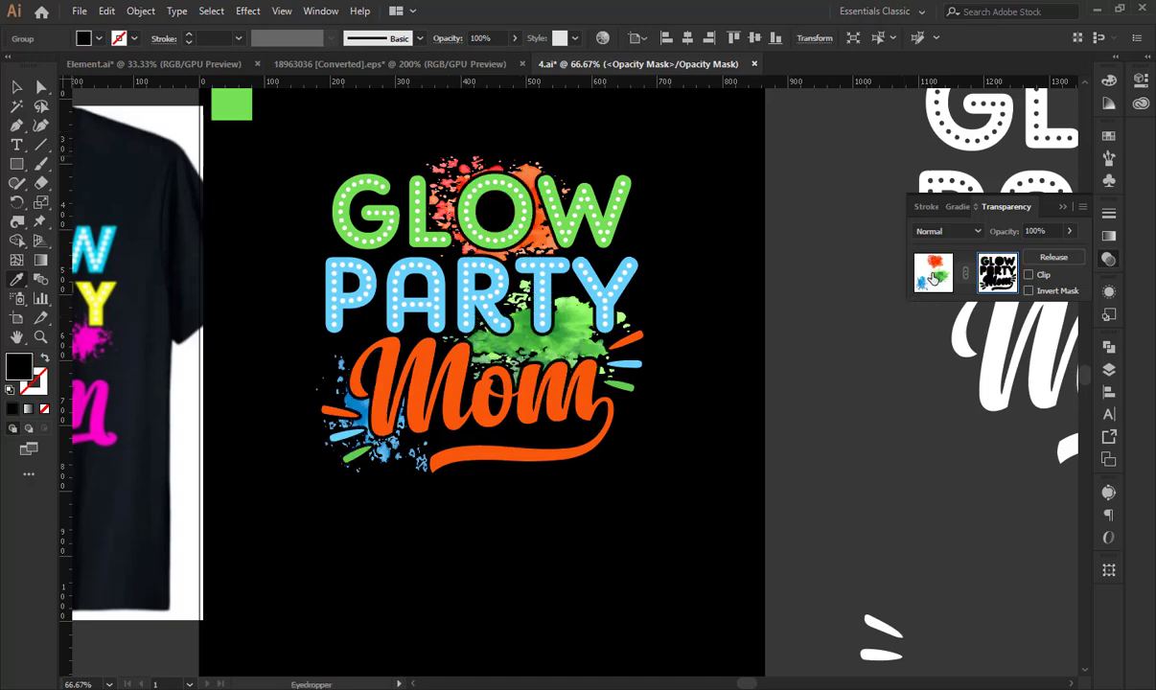
click(928, 278)
click(19, 85)
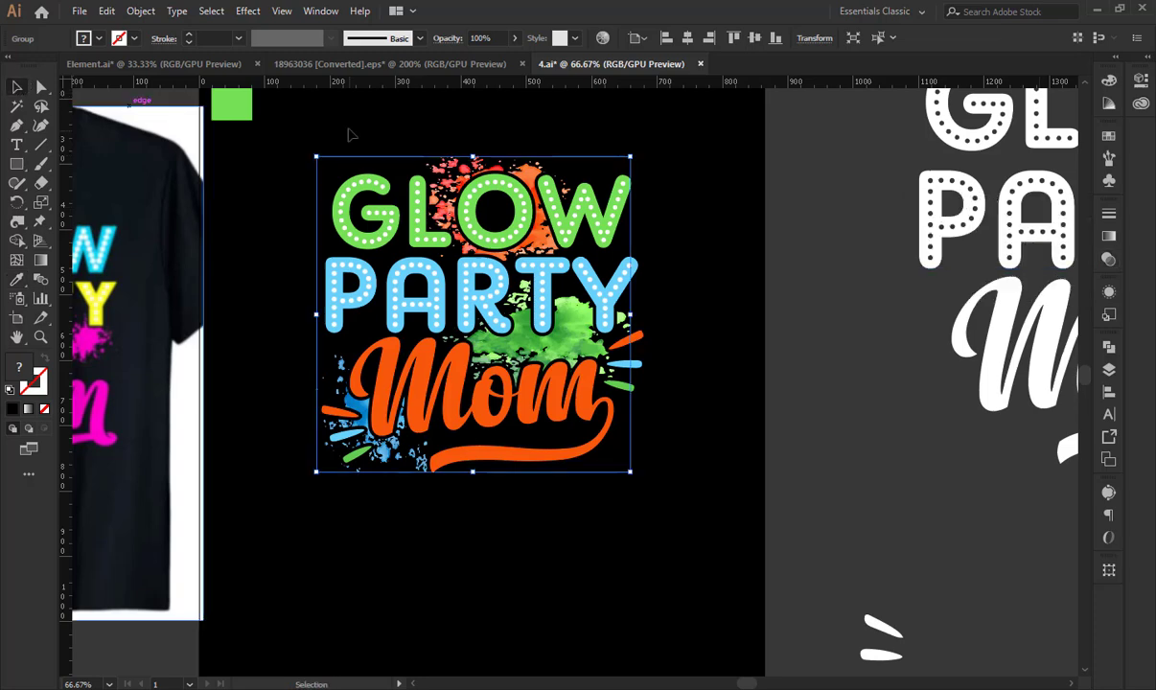
click(342, 132)
Select all orange artwork by its fill and recolor it with the pale yellow sampled from PARTY on the reference T-shirt.
drag(182, 219, 345, 237)
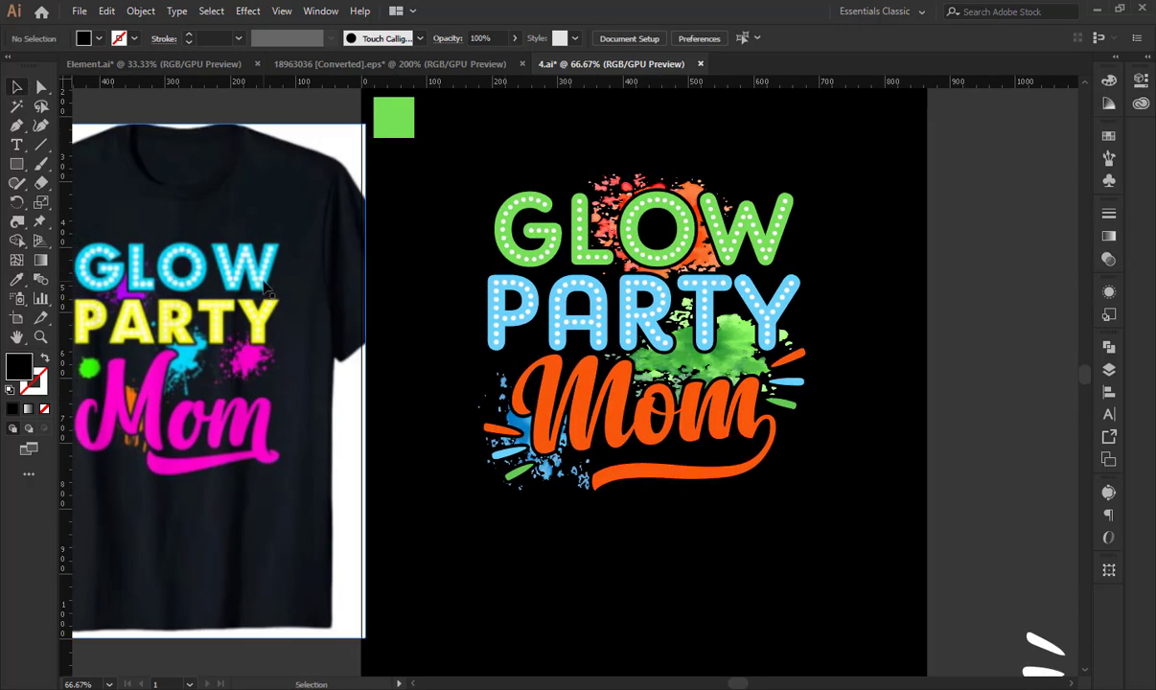
click(259, 287)
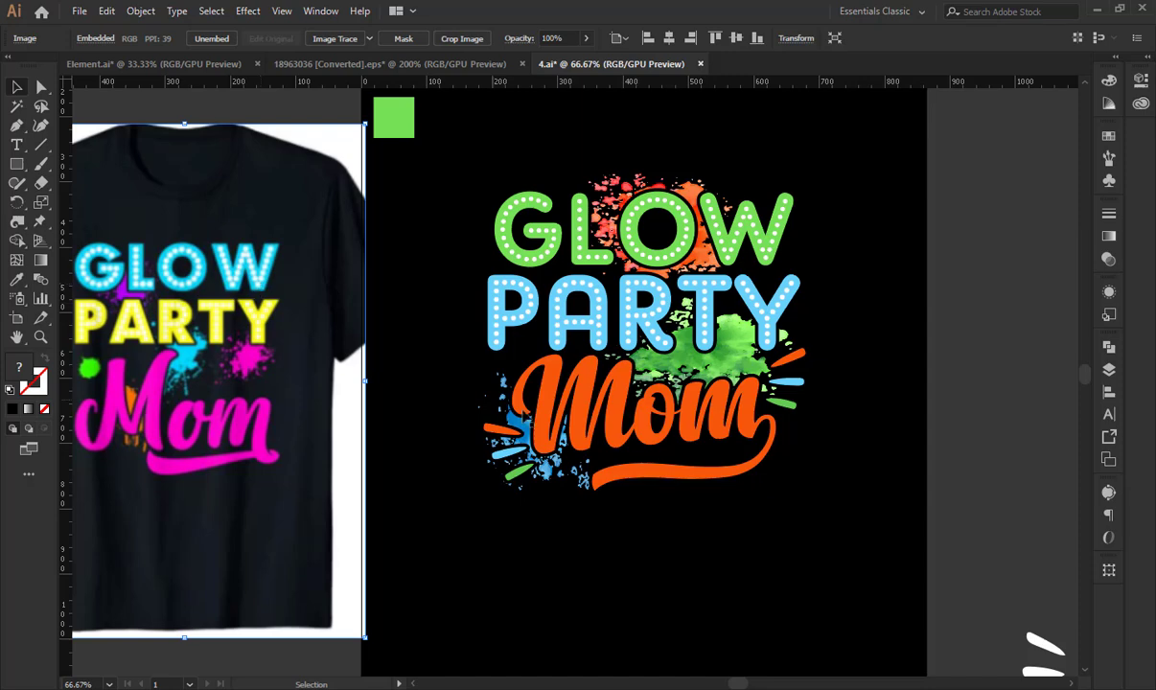
click(544, 411)
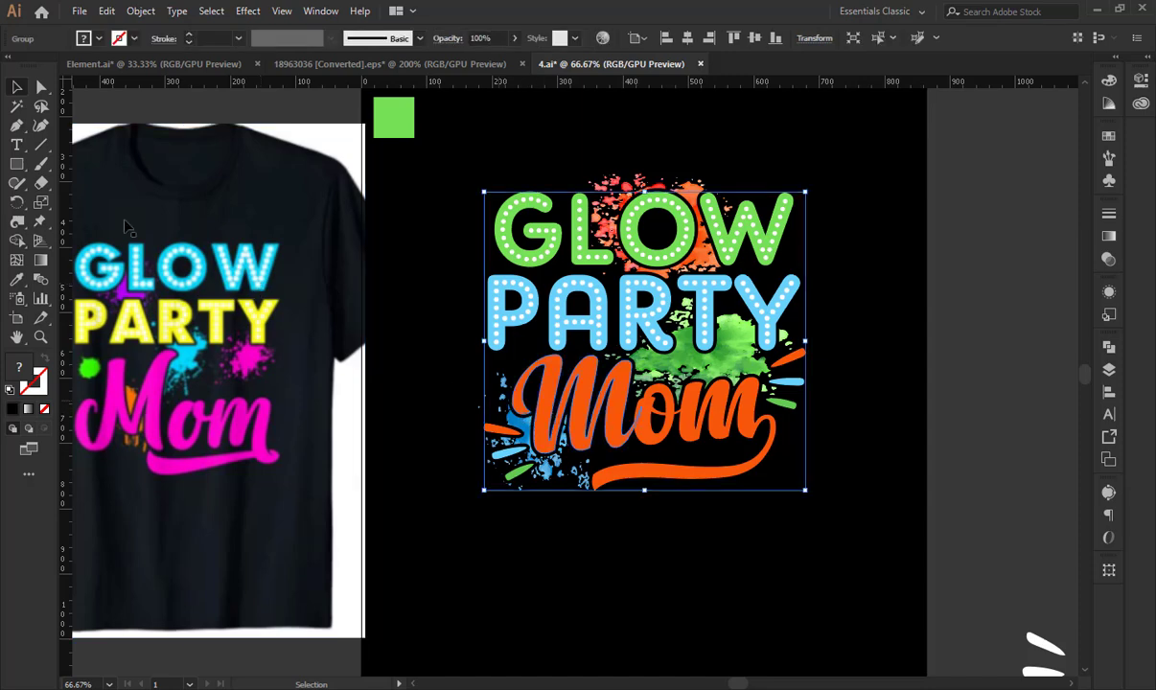
key(y)
click(548, 374)
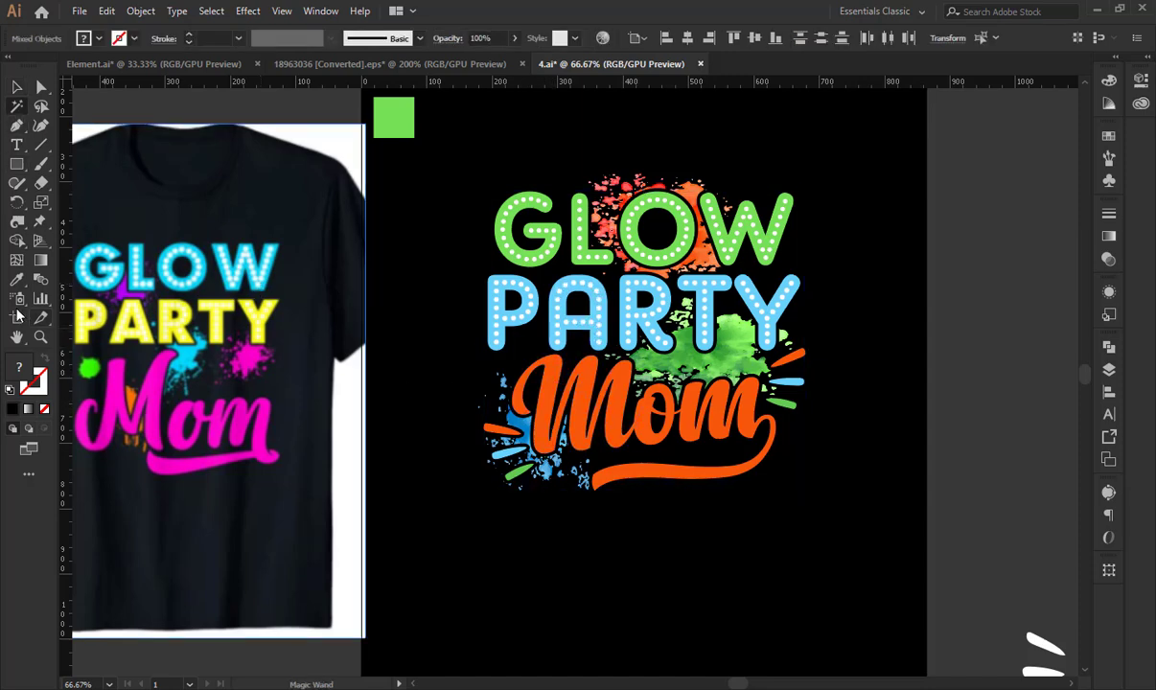
click(123, 324)
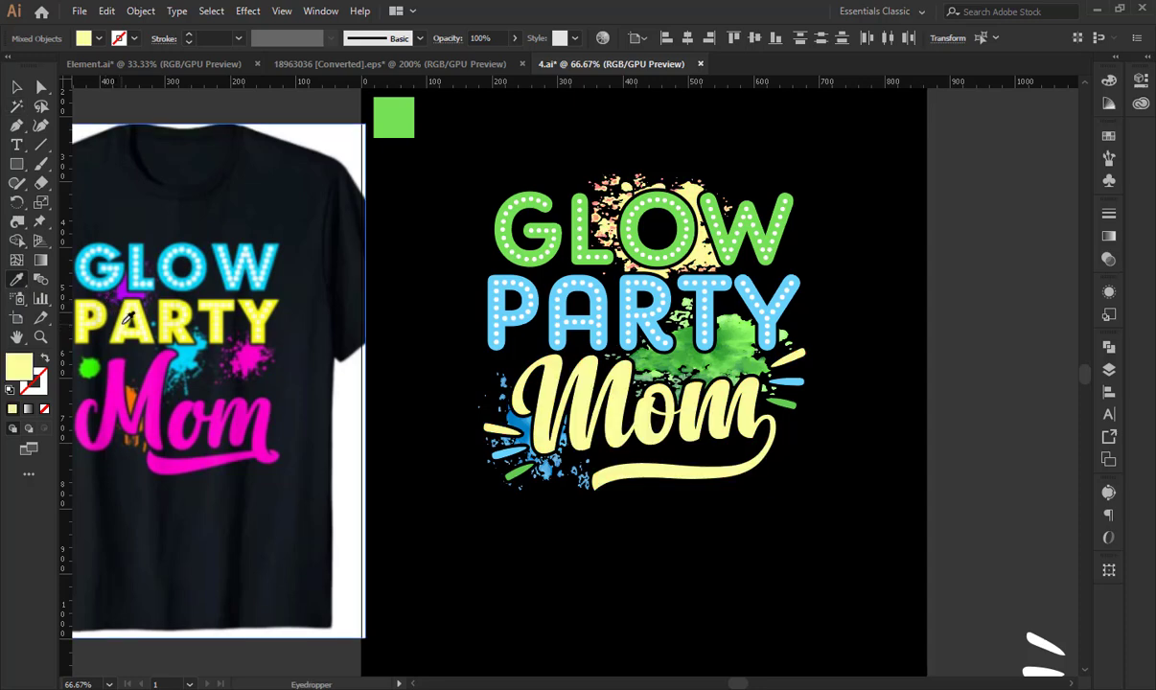
Change the selected artwork's fill to a deeper, more saturated yellow and deselect it.
double_click(18, 364)
click(518, 261)
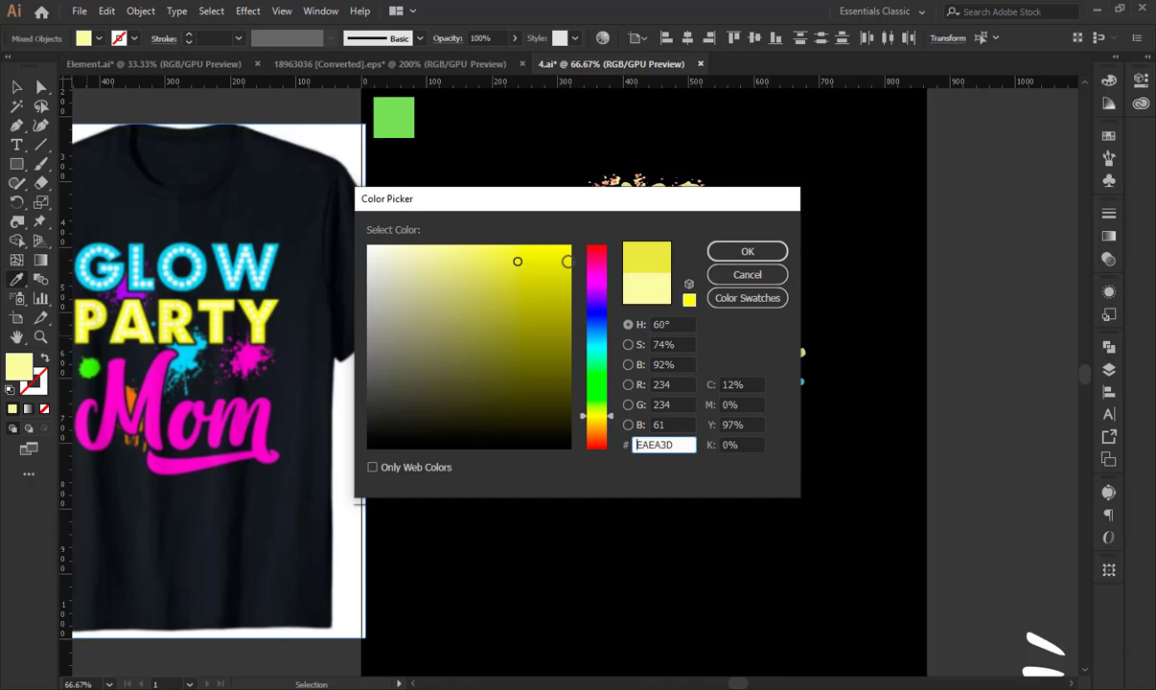
click(740, 252)
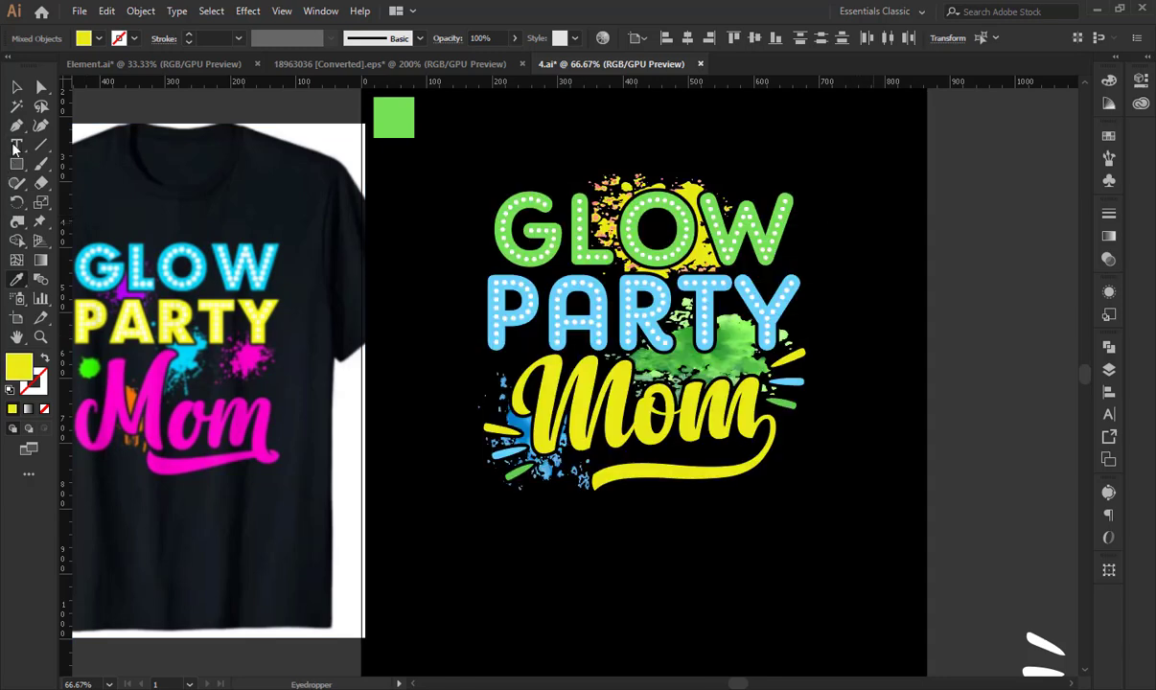
click(19, 89)
click(537, 177)
Group the complete design of lettering, accent strokes and paint splashes, and save the document.
drag(544, 178, 425, 227)
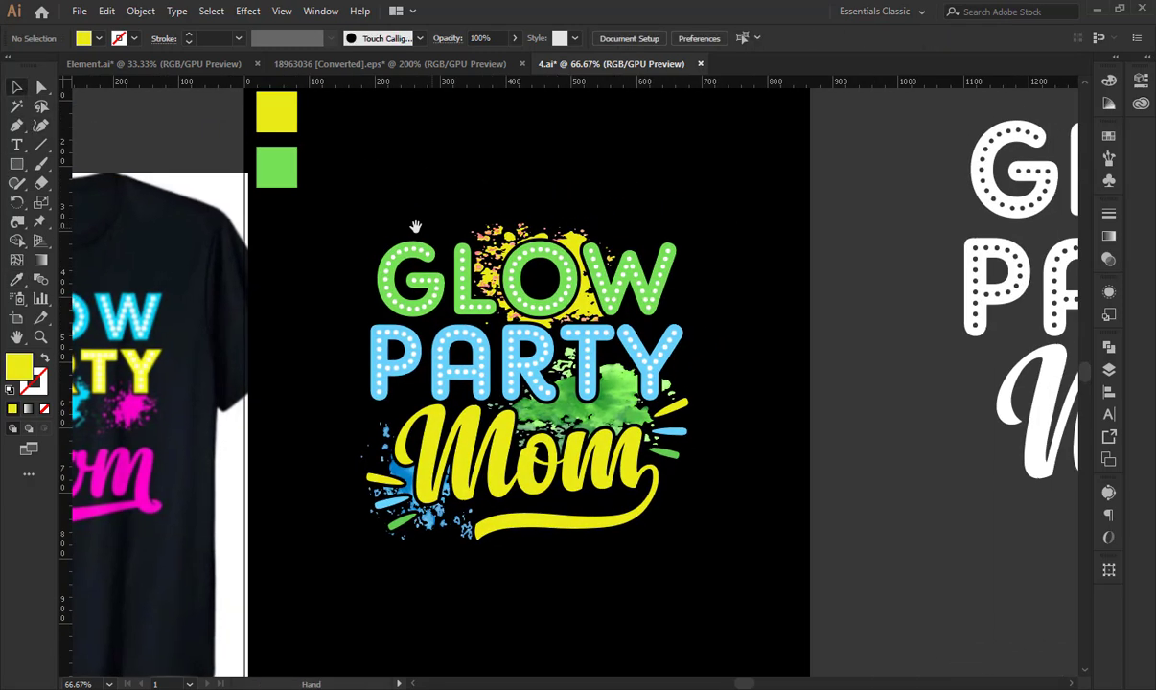
drag(354, 213, 734, 545)
key(a)
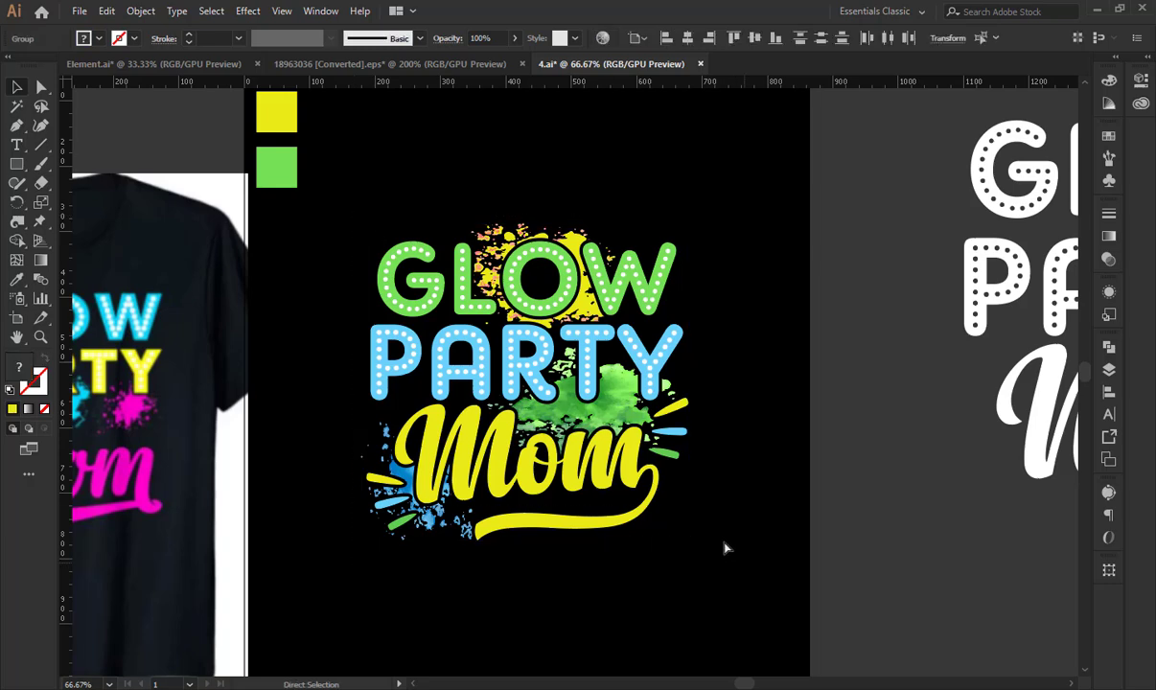
key(v)
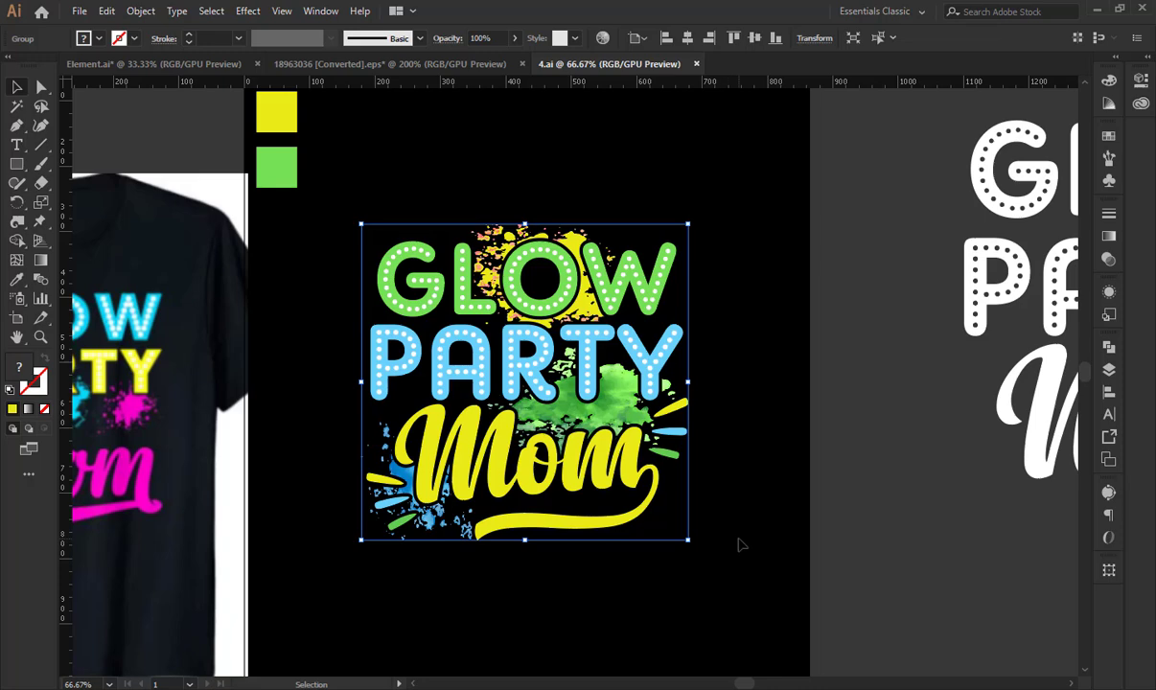
Remove the T-shirt reference image beside the artboard and dismiss the PointerFocus trial reminder.
key(F9)
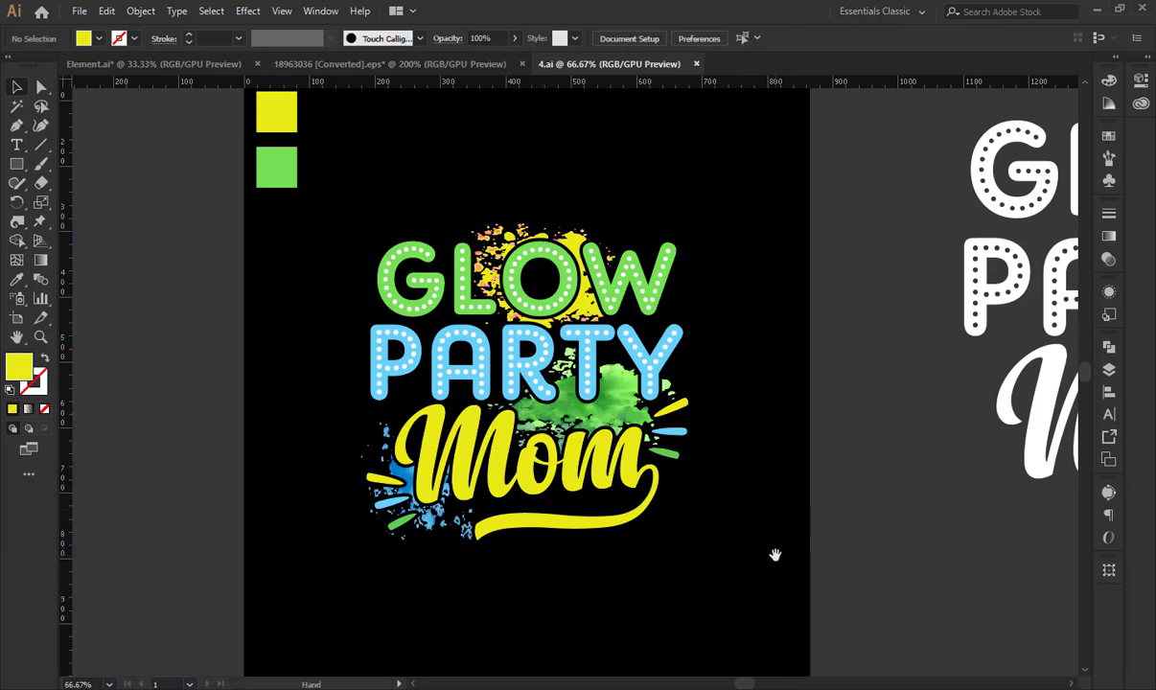
drag(775, 555, 783, 522)
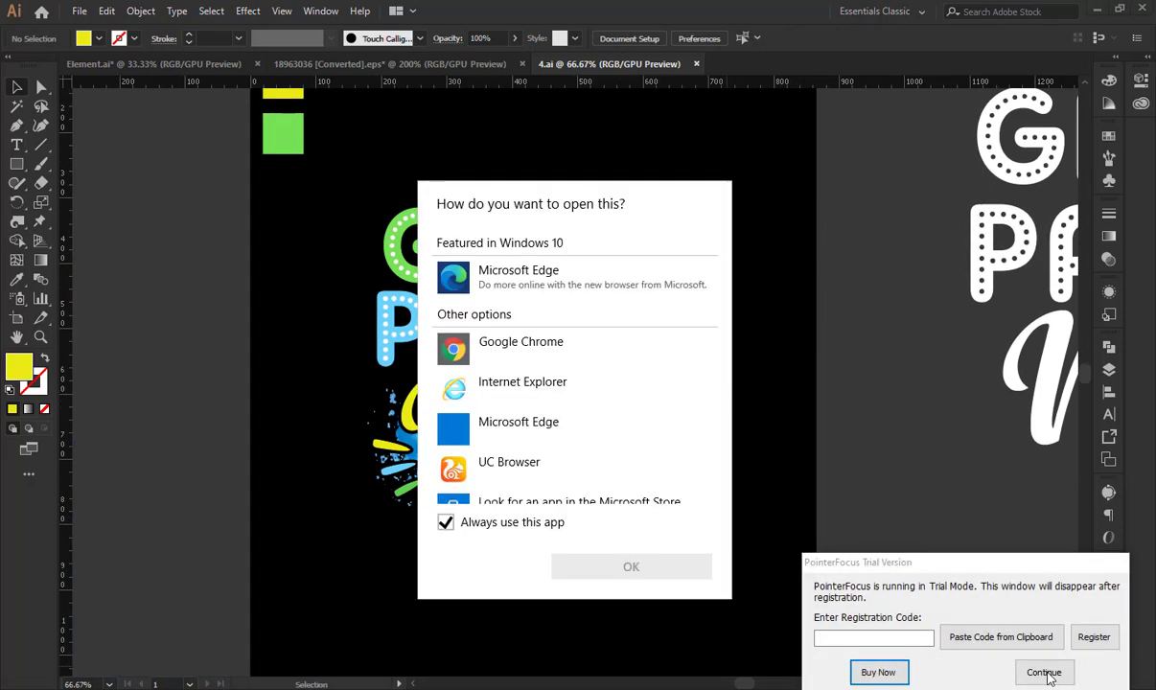
click(1044, 672)
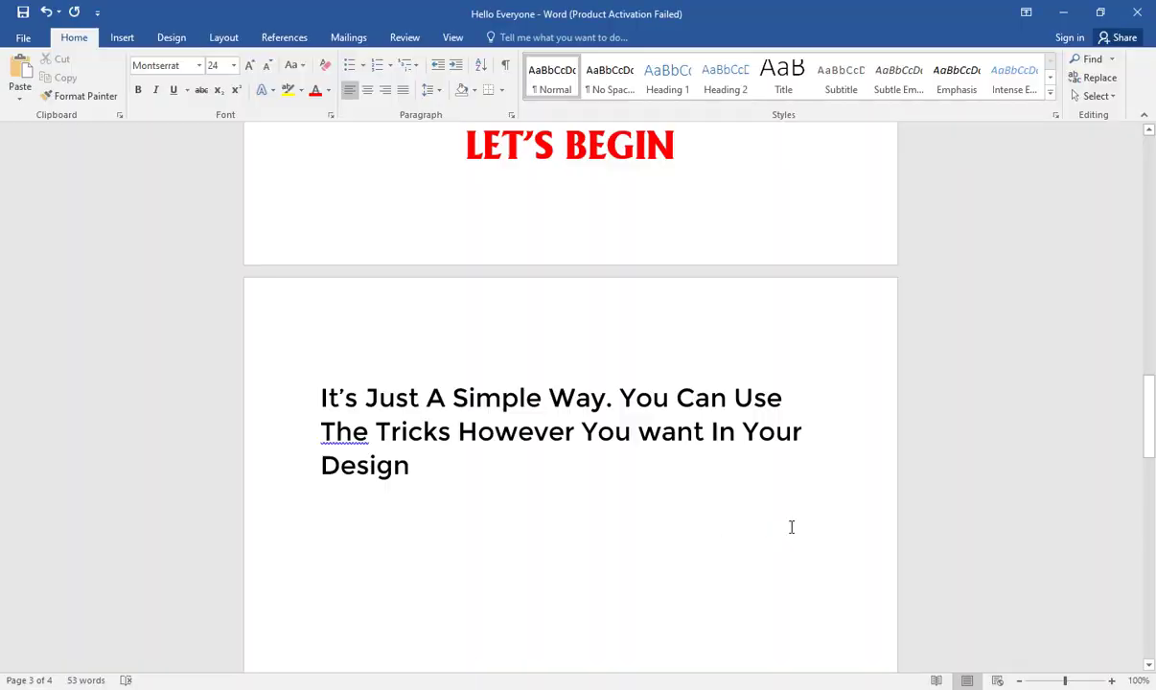
scroll(810, 517, down, 1)
scroll(810, 517, down, 1)
triple_click(354, 393)
click(780, 516)
scroll(821, 507, down, 10)
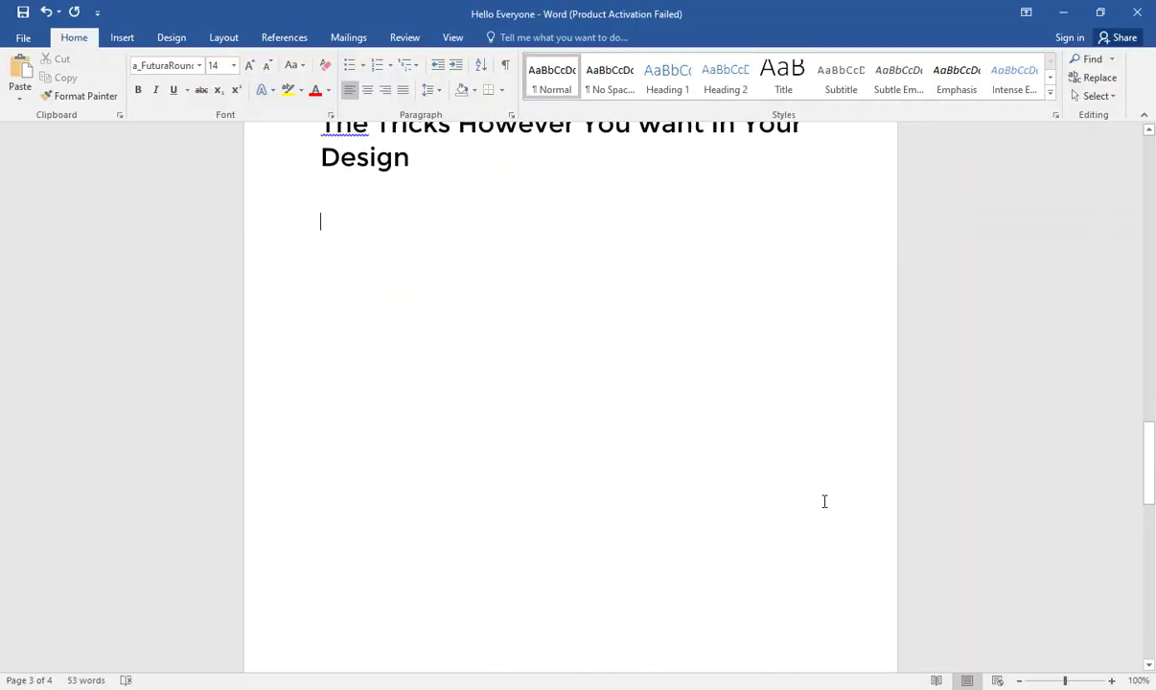